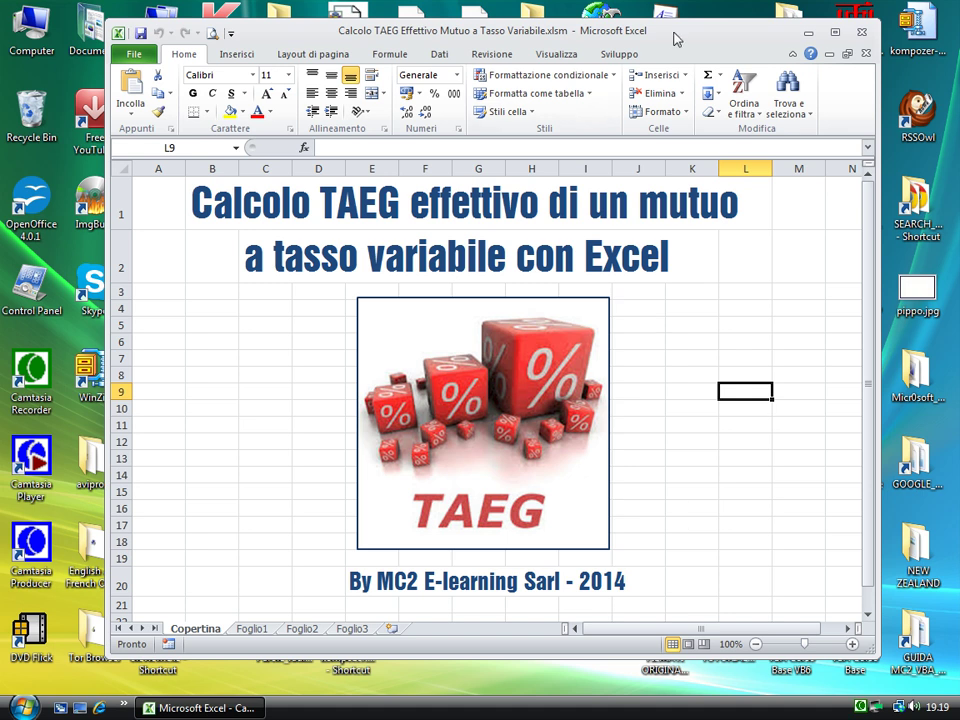
Step: Look over the finished TAEG table on Foglio1, then switch to the empty Foglio2 template
drag(676, 39, 675, 38)
click(666, 420)
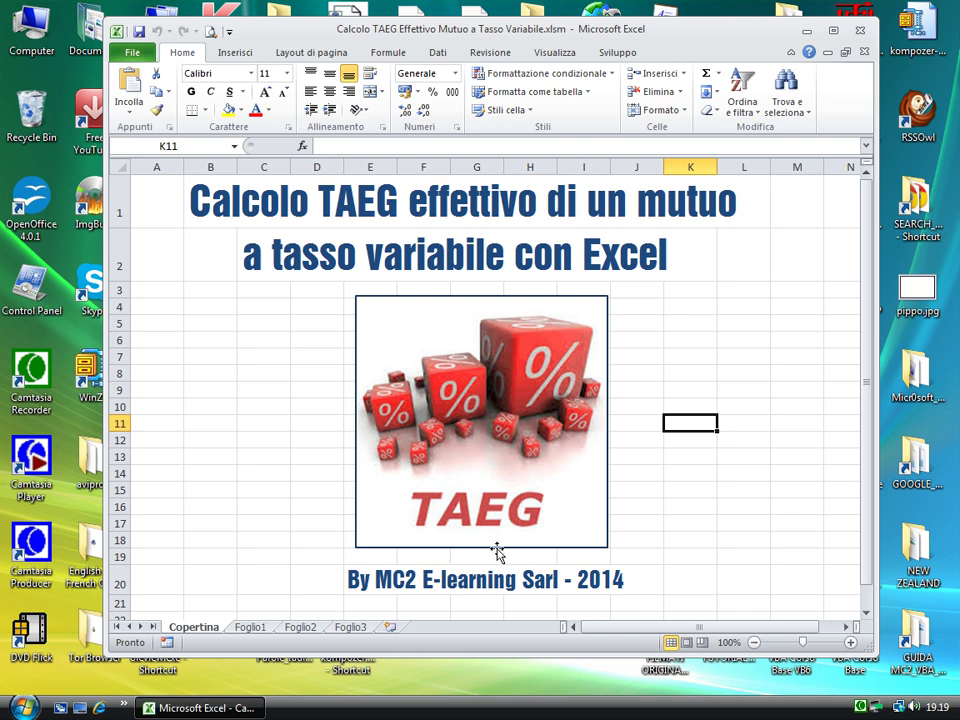
click(252, 630)
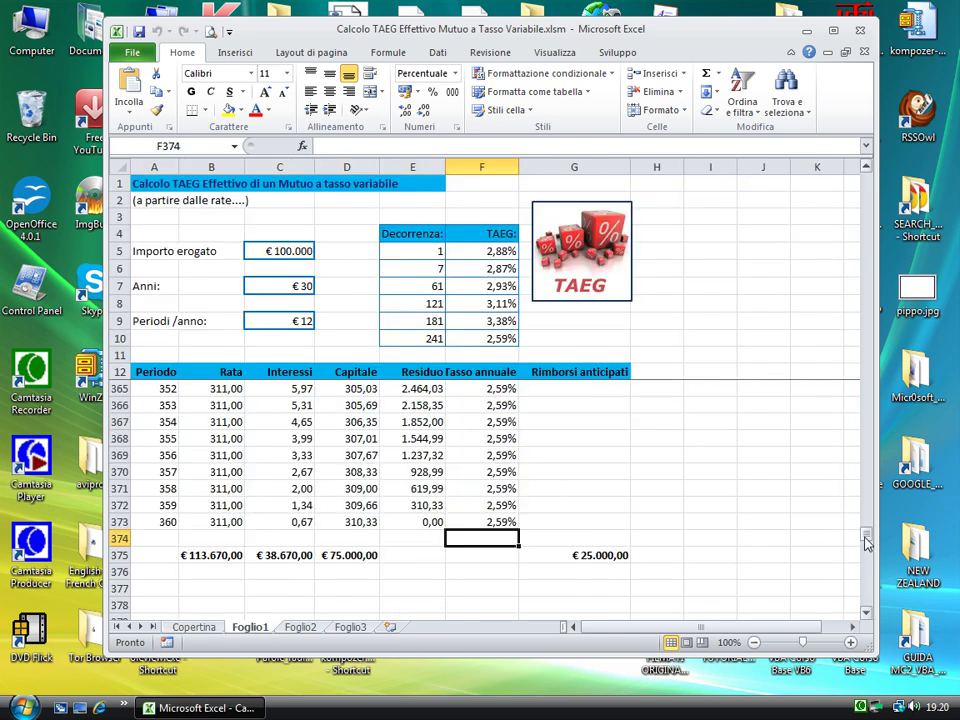
drag(867, 537, 866, 190)
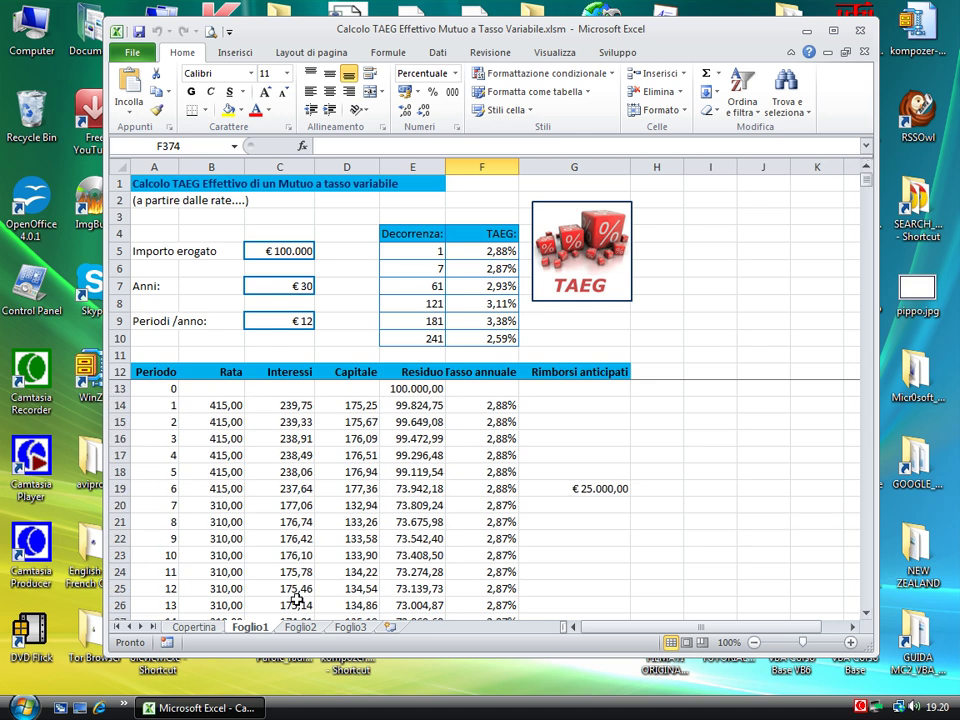
click(297, 630)
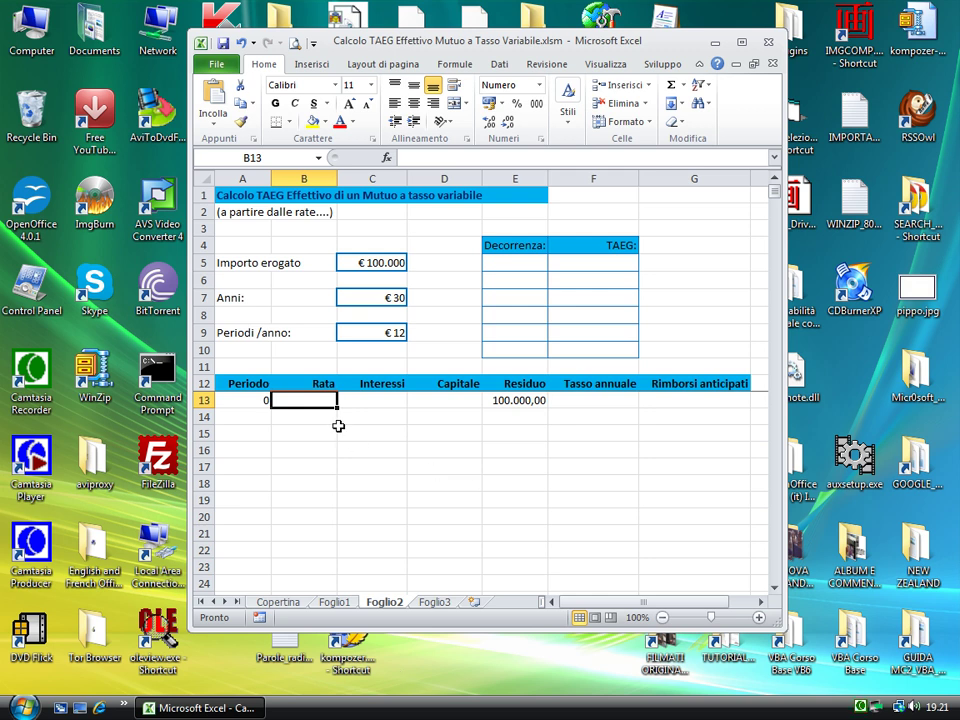
Step: Enter 415 as the period-0 Rata in B13, then select A14
text(4)
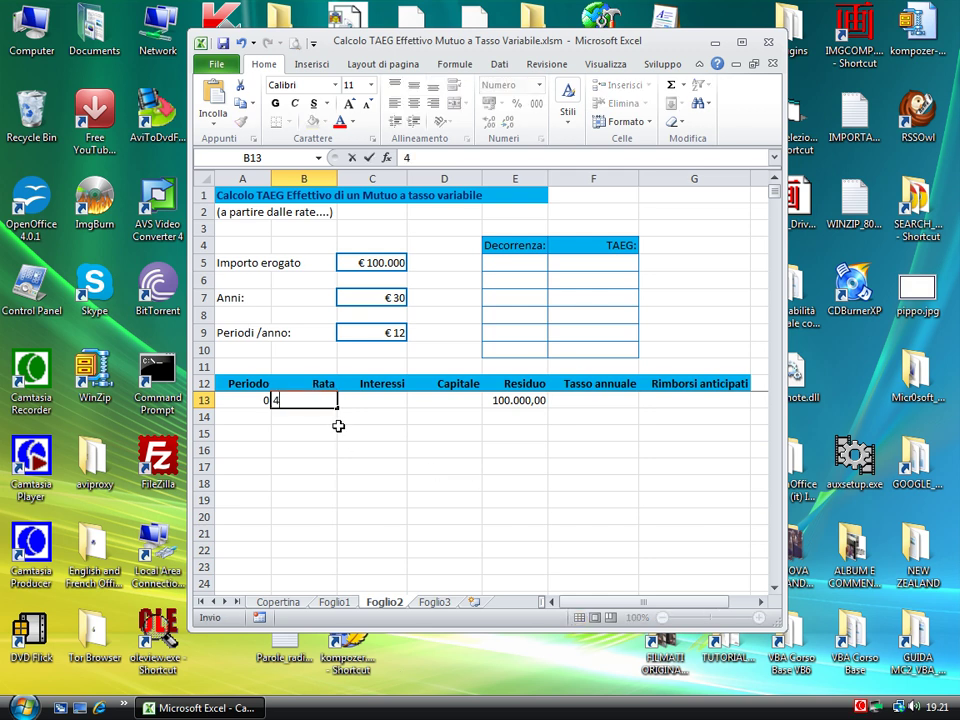
text(15)
key(ctrl+Return)
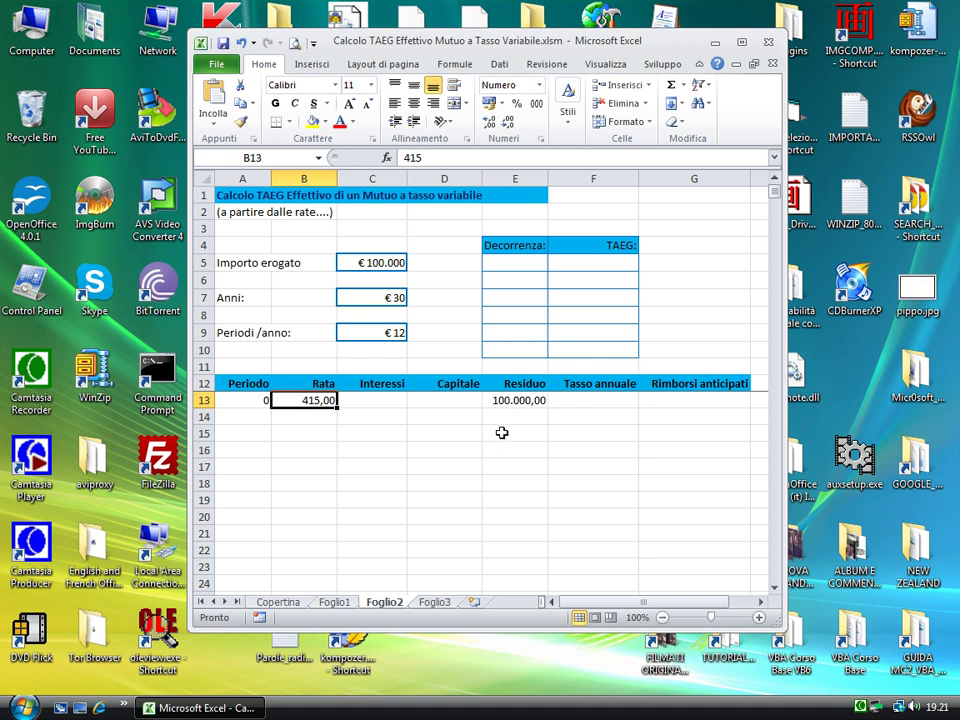
click(261, 399)
click(258, 414)
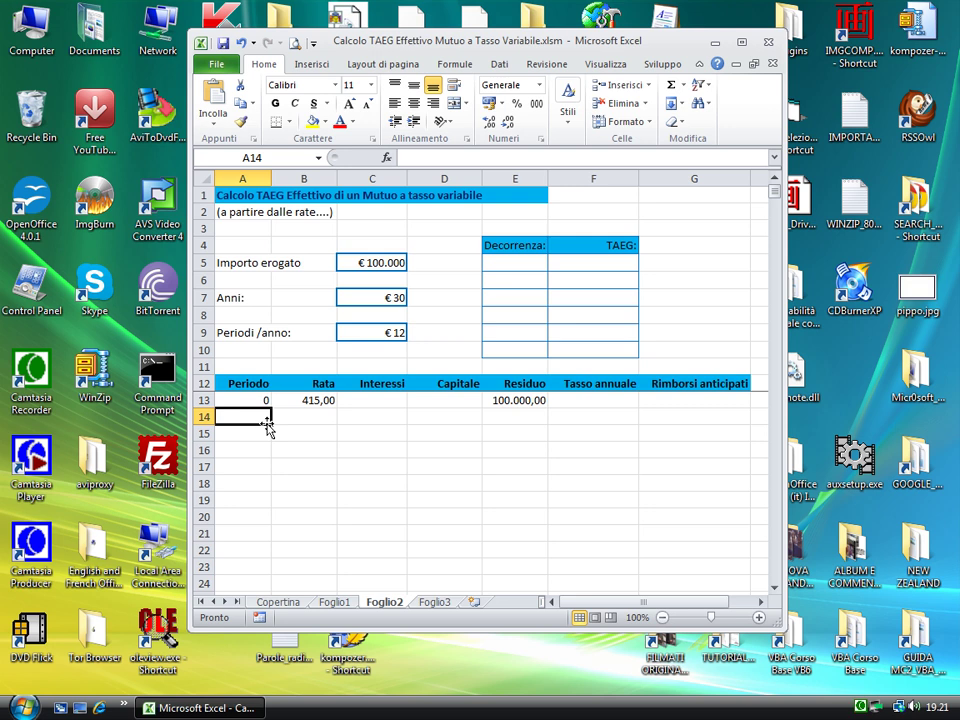
Step: Format the periods-per-year cell C9 as Numero so it shows plain 12
click(391, 333)
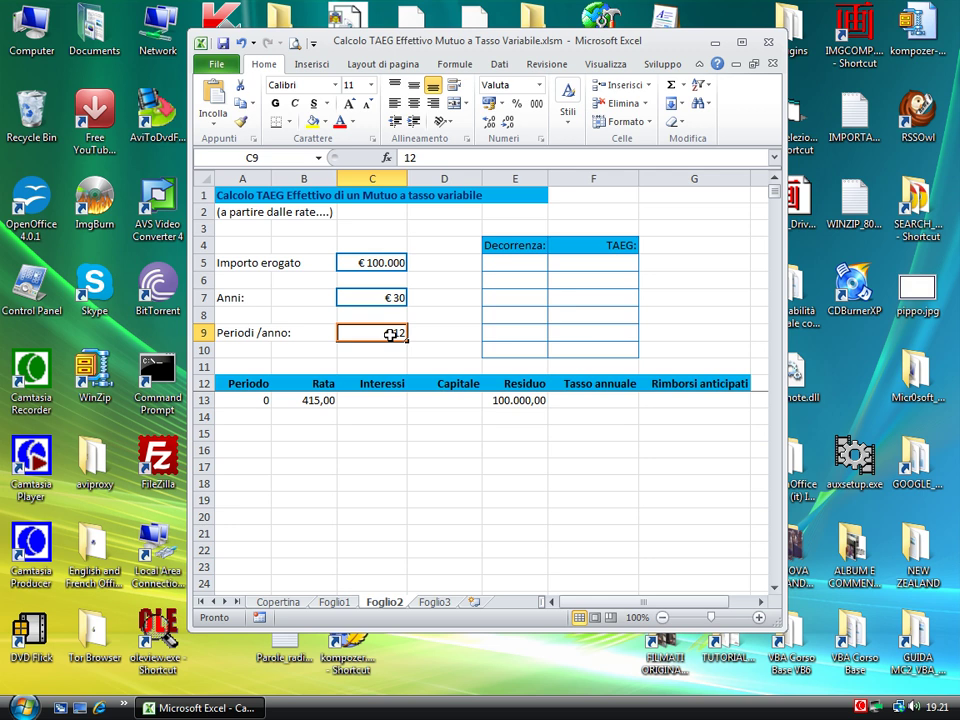
right_click(391, 335)
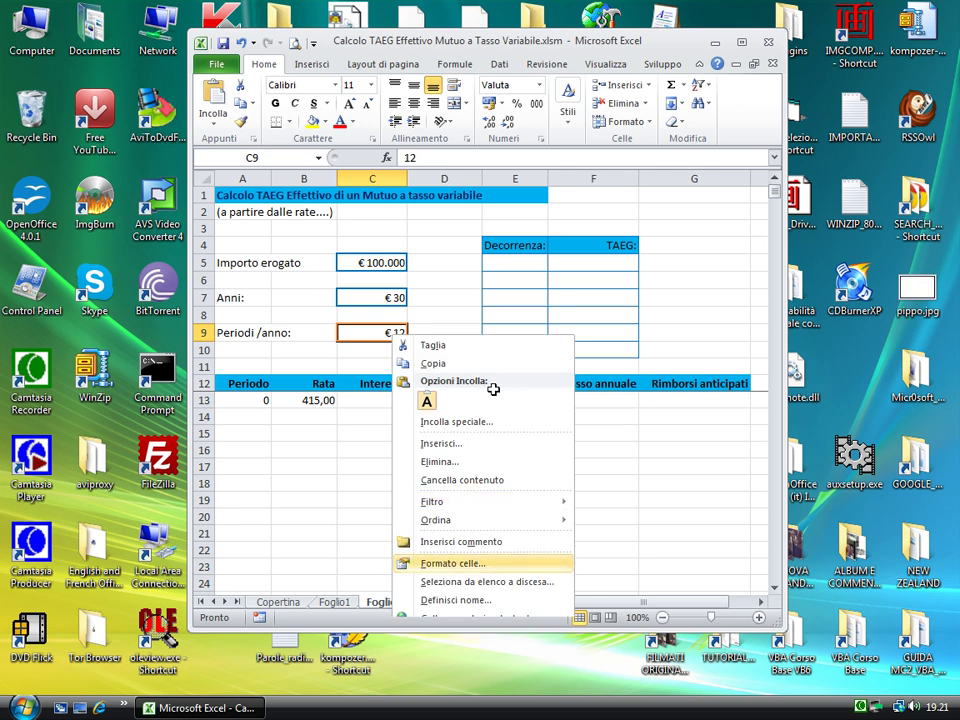
key(Return)
click(252, 394)
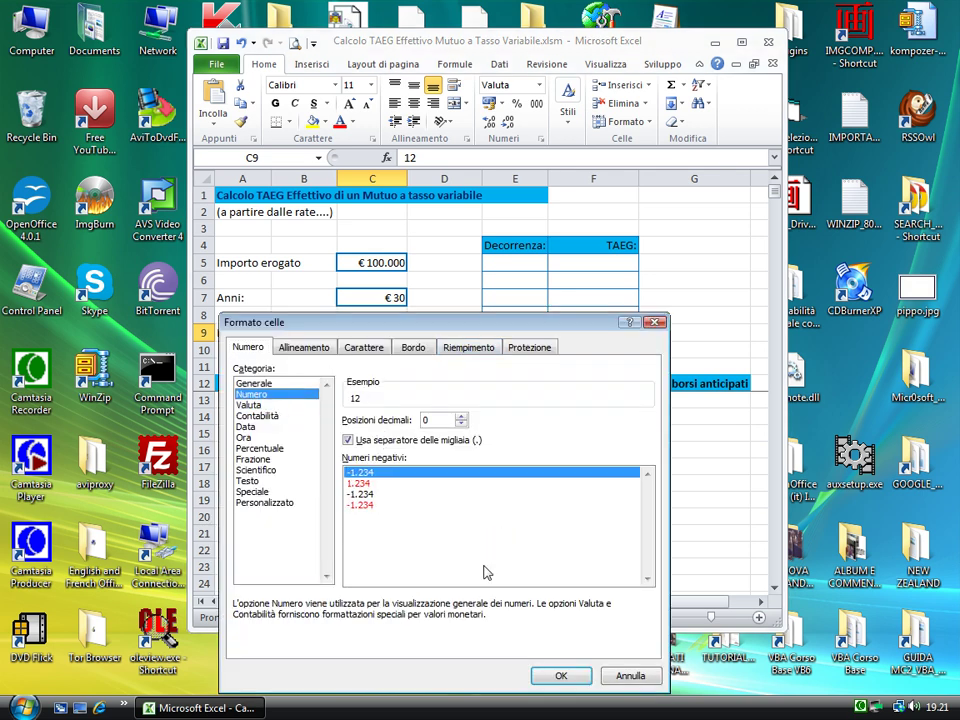
click(556, 677)
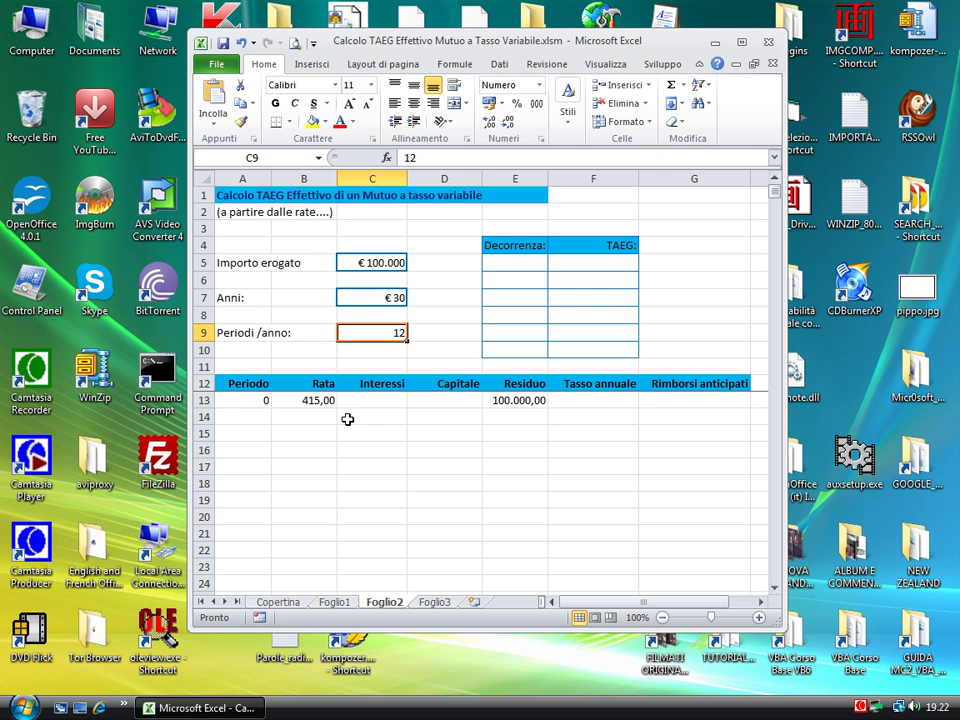
Step: Enter =A13+1 in A14 to number period 1
click(364, 429)
click(373, 418)
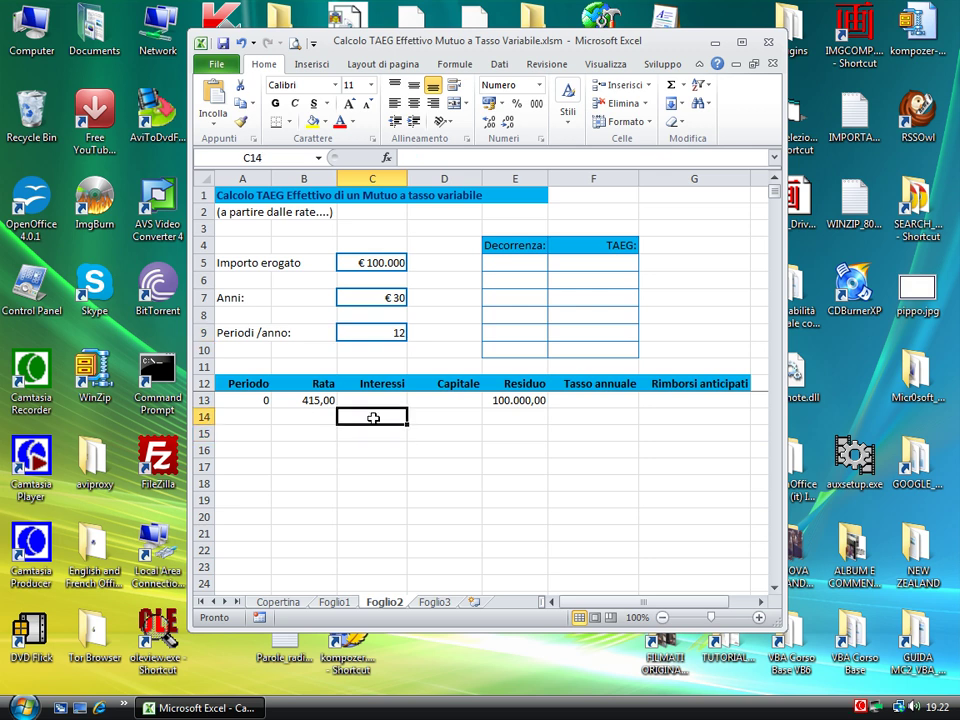
click(252, 418)
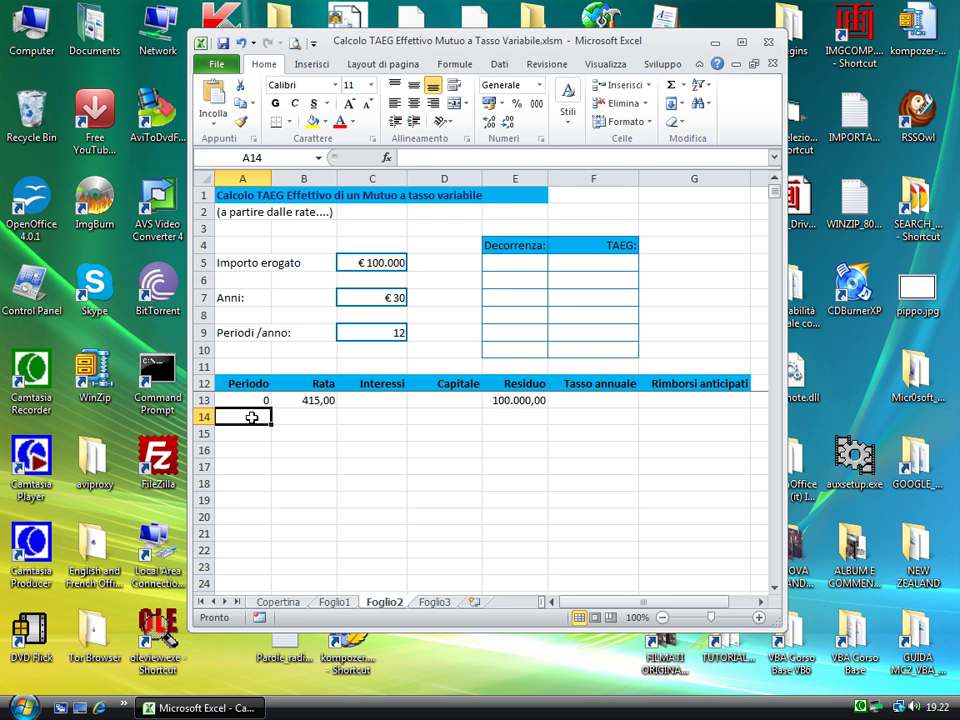
text(=A1)
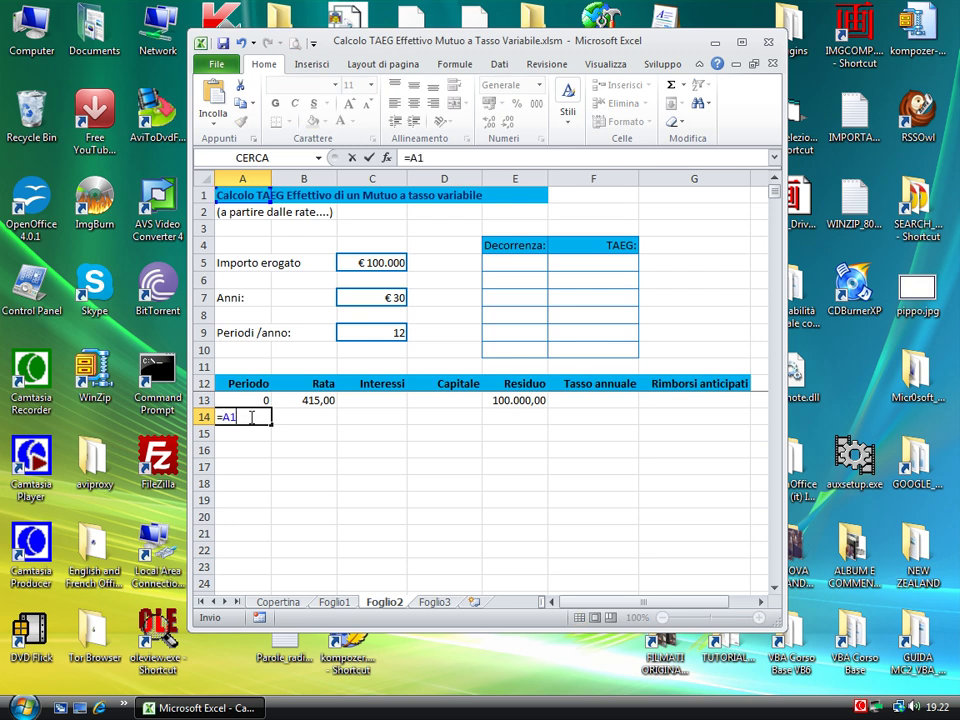
text(3+1)
key(Return)
Step: Copy the A14 formula into A15:A373 to number periods through 360
click(253, 418)
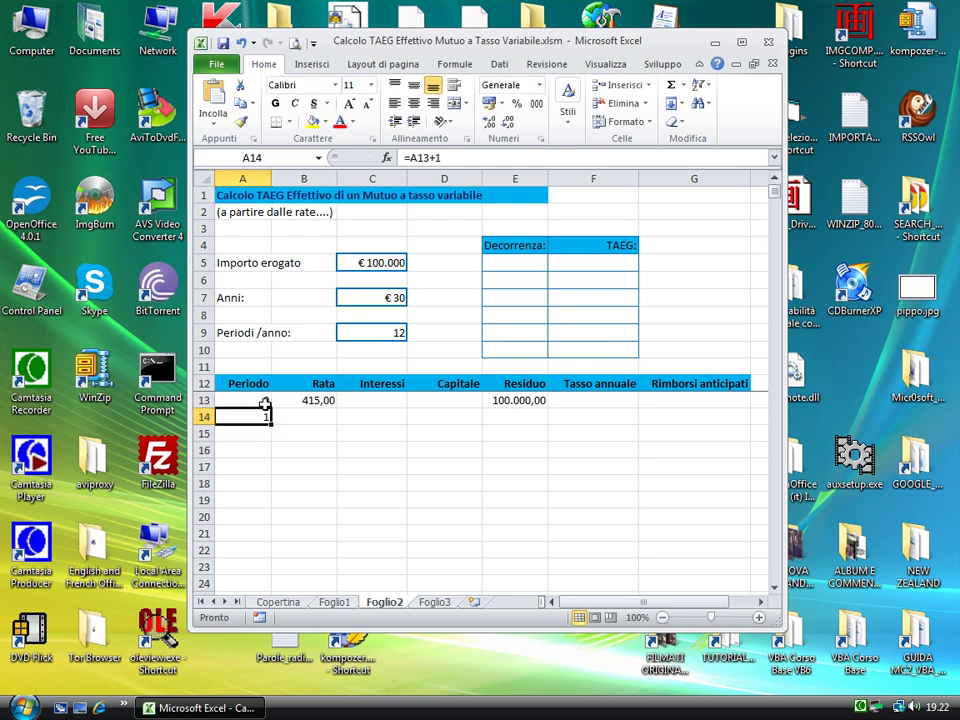
right_click(260, 418)
click(300, 152)
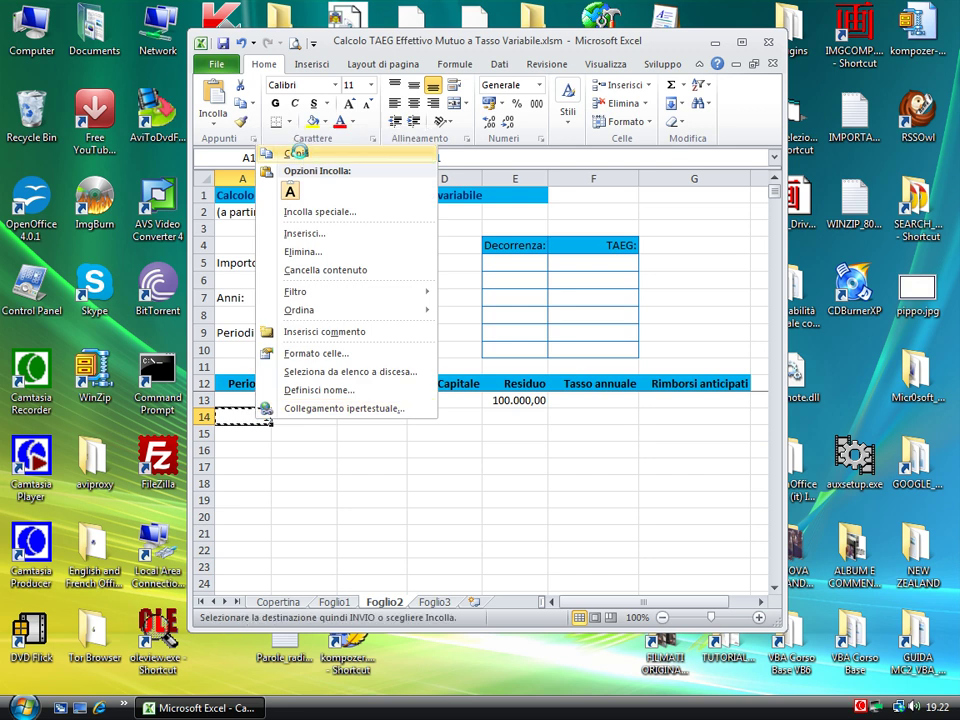
drag(253, 434, 259, 657)
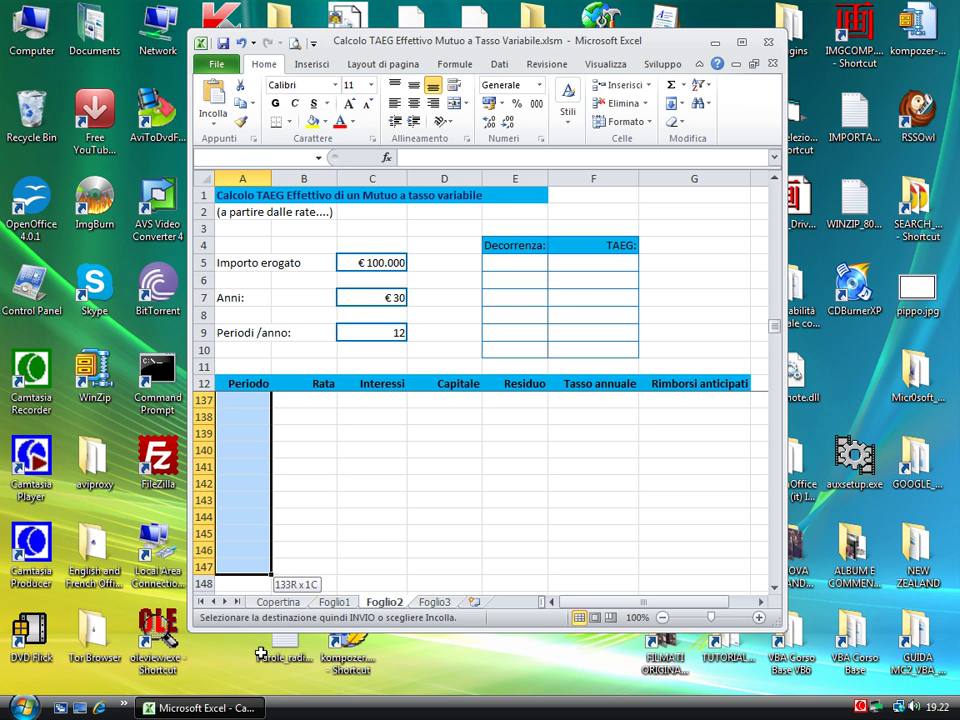
drag(260, 653, 261, 606)
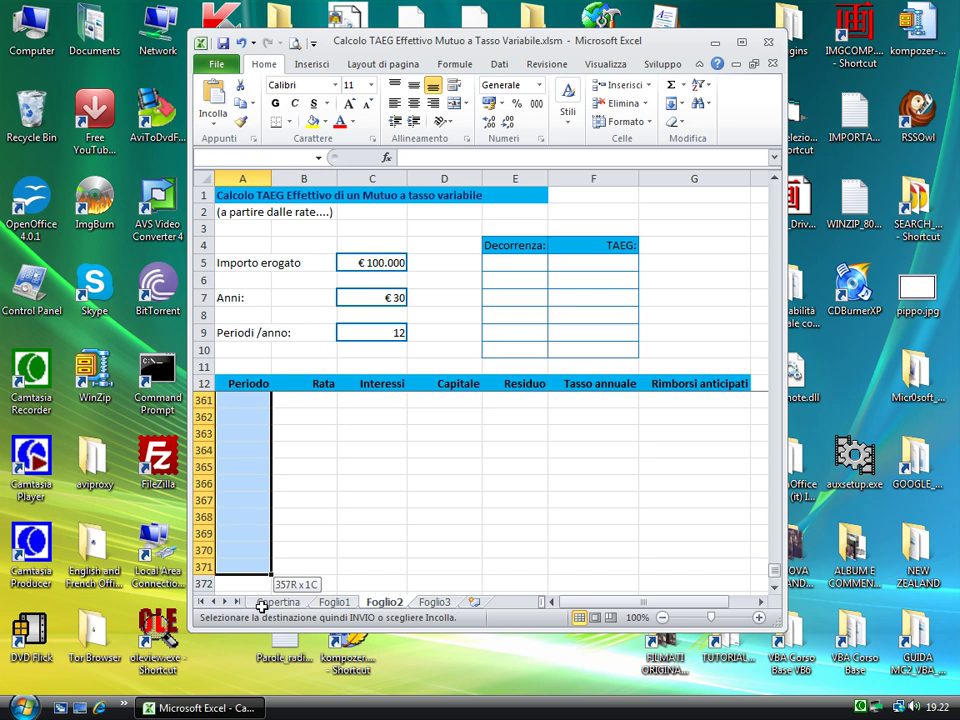
drag(261, 606, 263, 568)
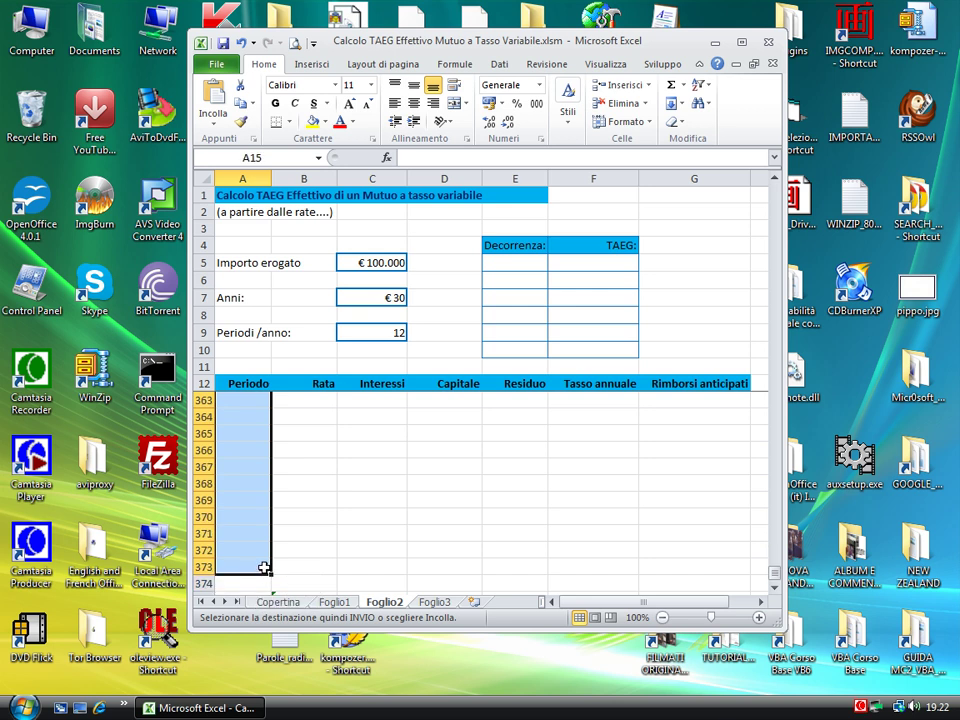
right_click(263, 568)
click(296, 339)
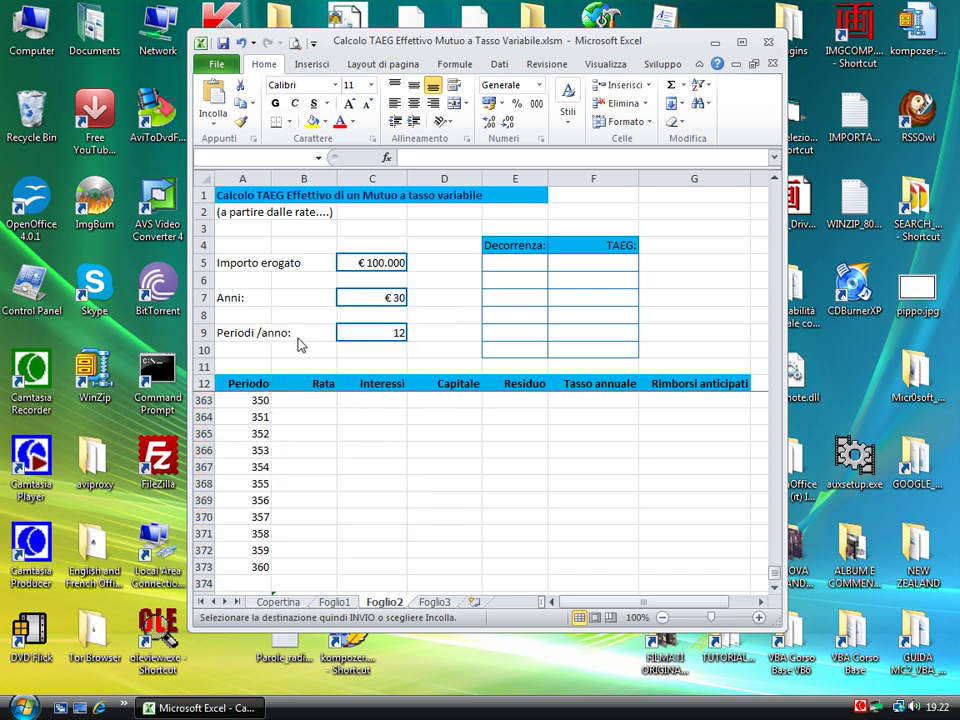
click(390, 482)
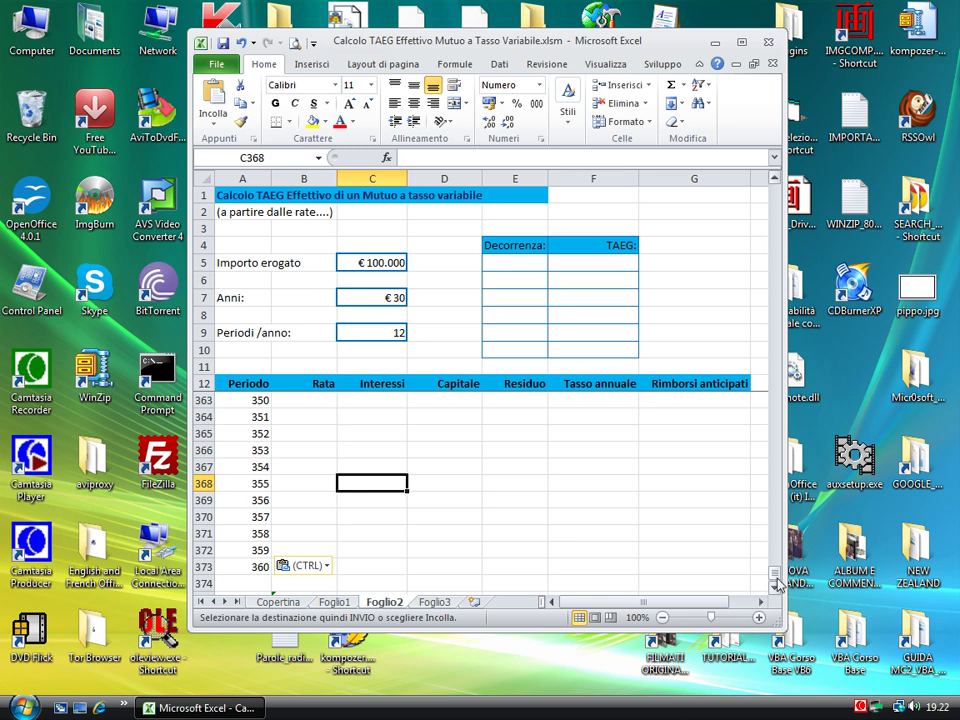
drag(775, 576, 772, 191)
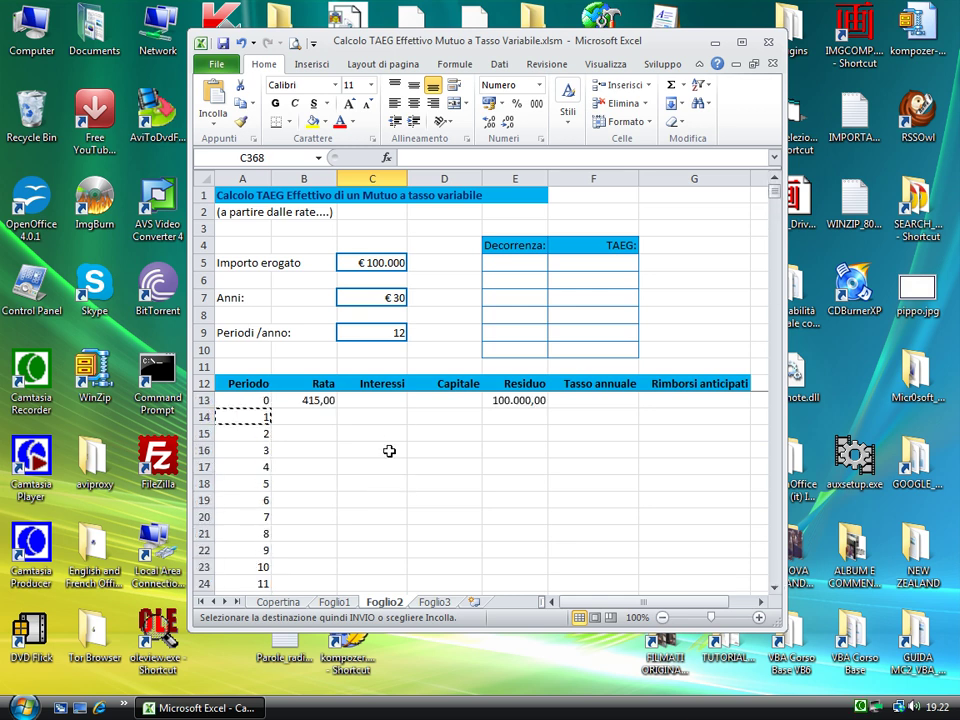
Step: Enter =TASSO($C$7*$C$9;-B13;E13) in F14, giving a 0,24% rate
click(378, 417)
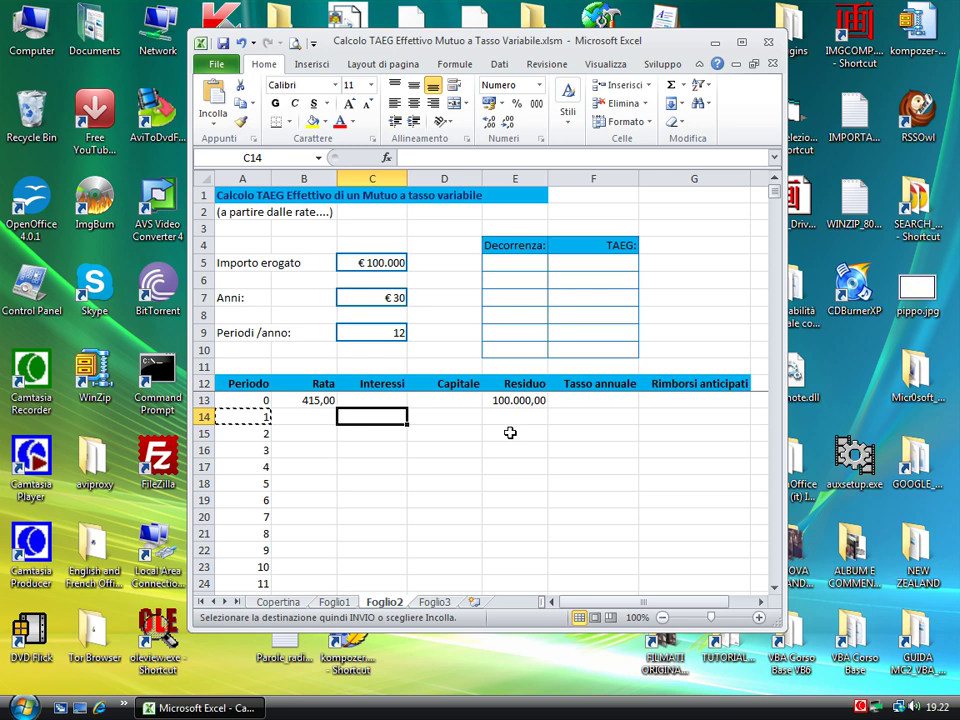
double_click(563, 418)
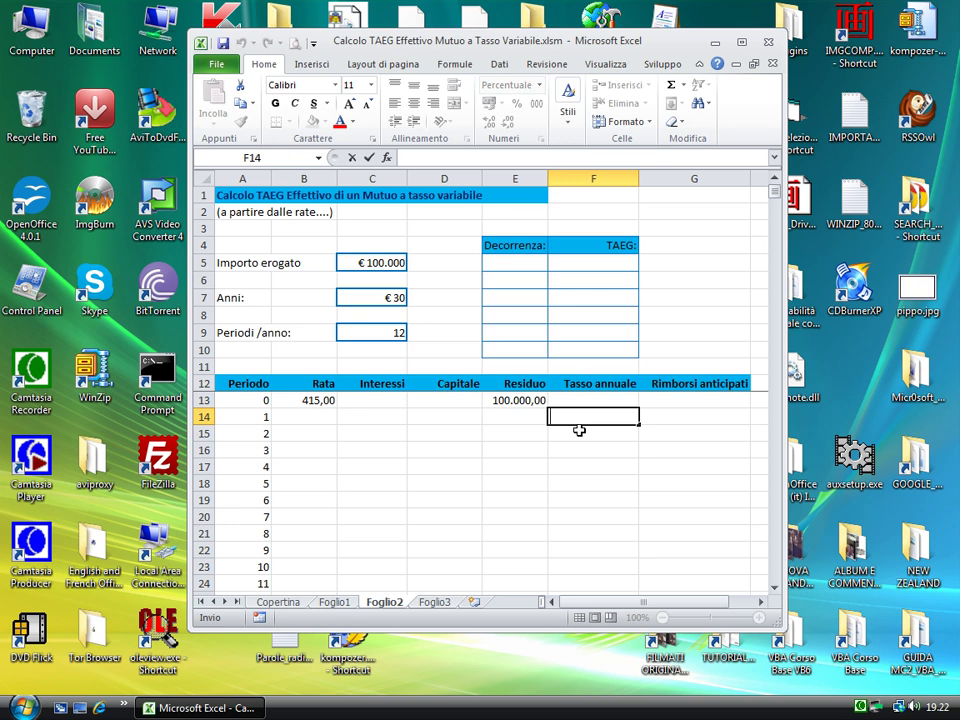
text(=)
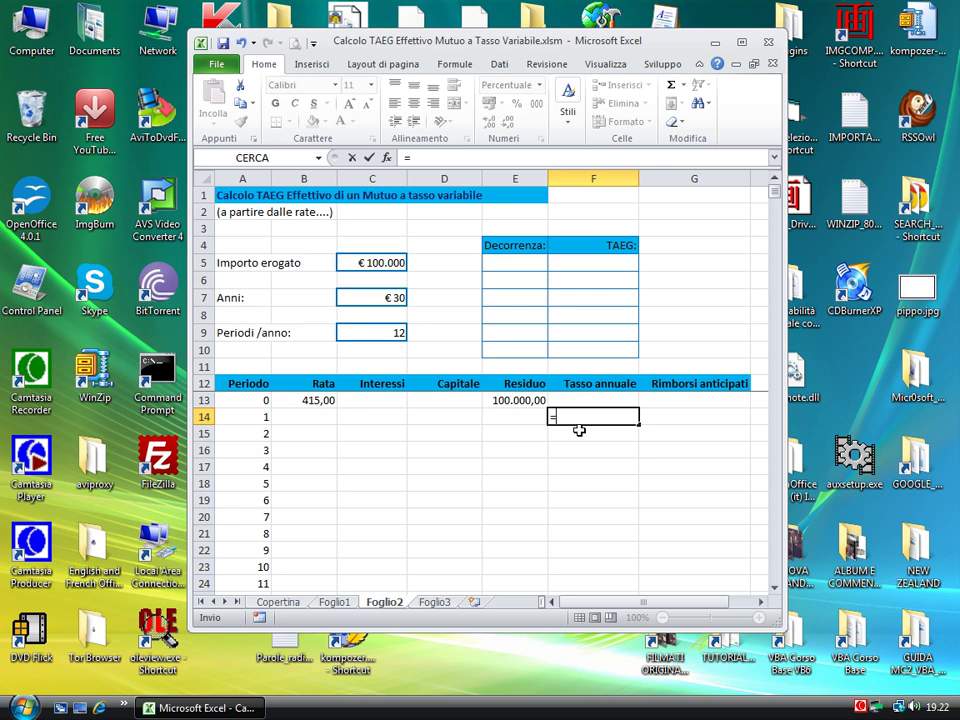
text(ta)
key(BackSpace)
key(BackSpace)
text(TASSO)
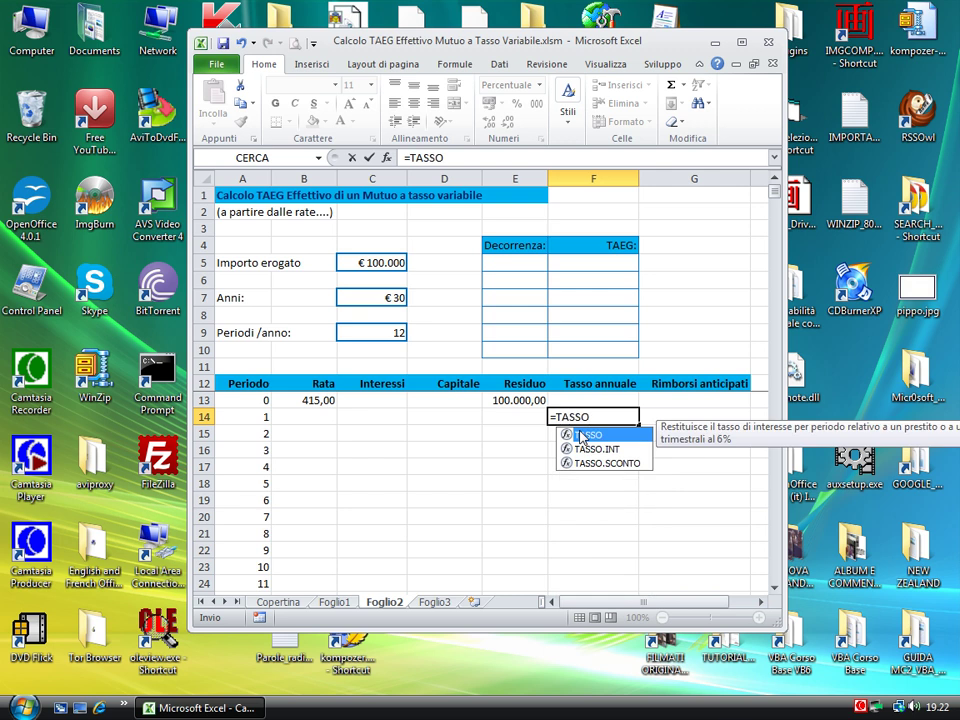
text(()
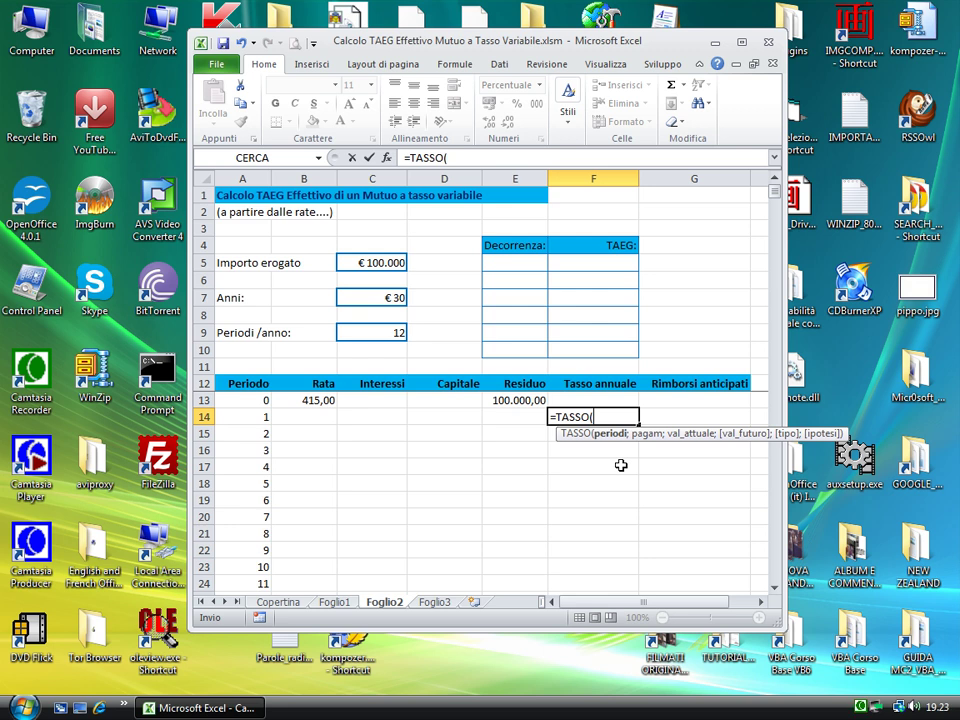
text($C)
text($7)
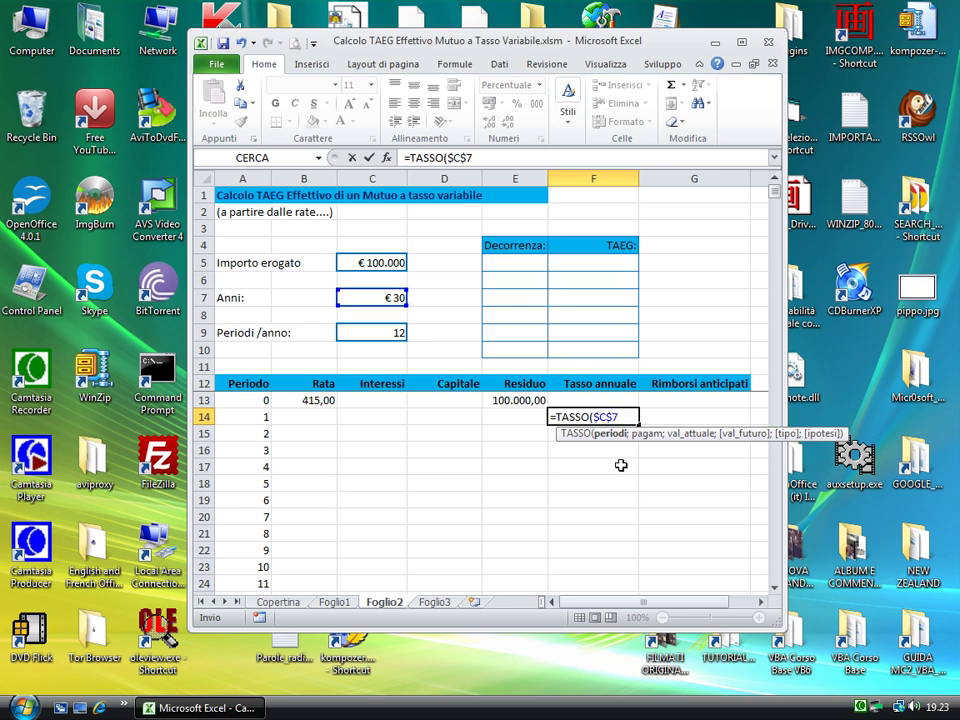
text(*$)
text(C$9)
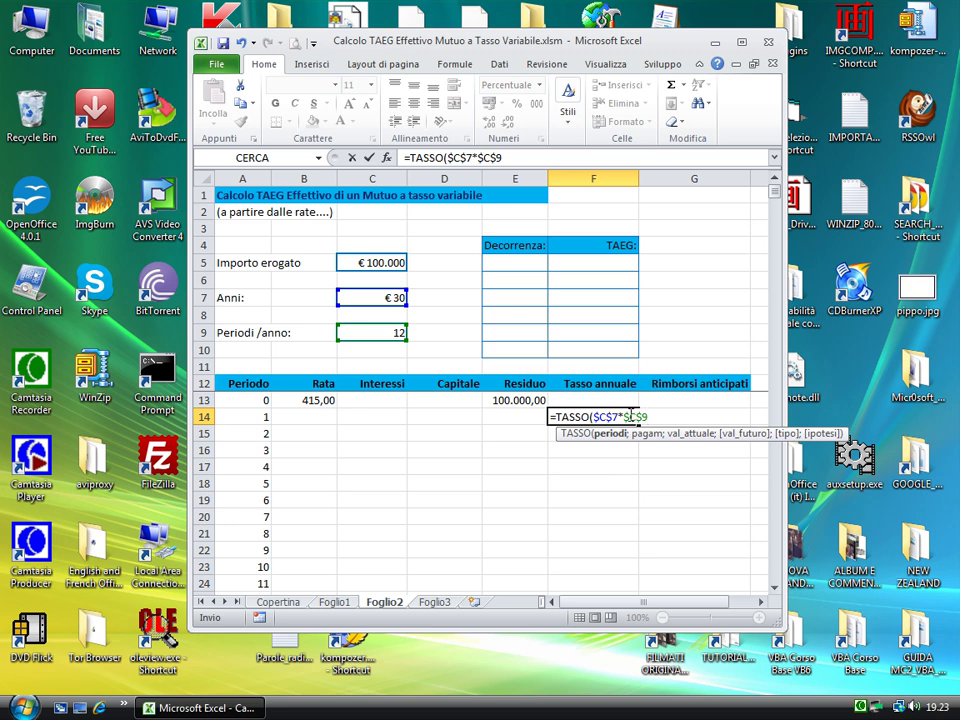
text(;)
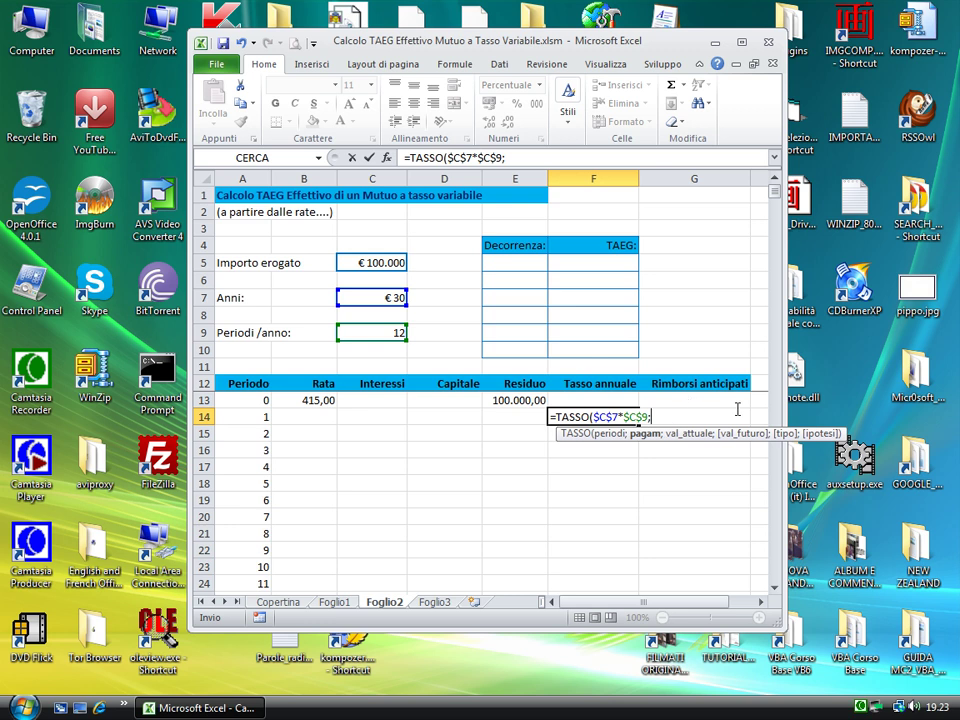
text(-)
text(B13)
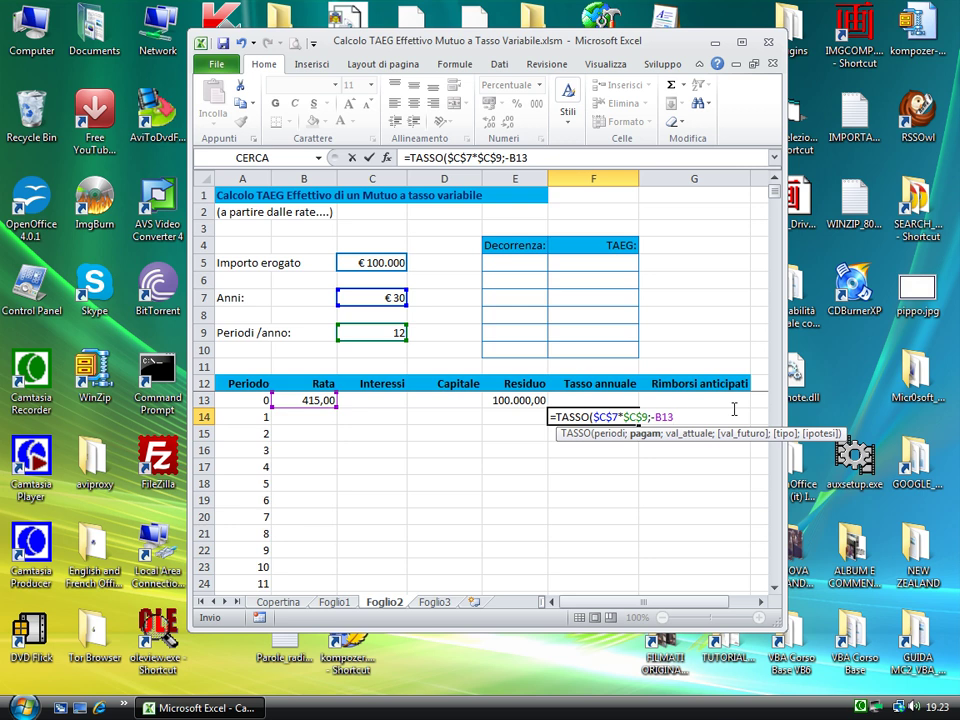
text(;)
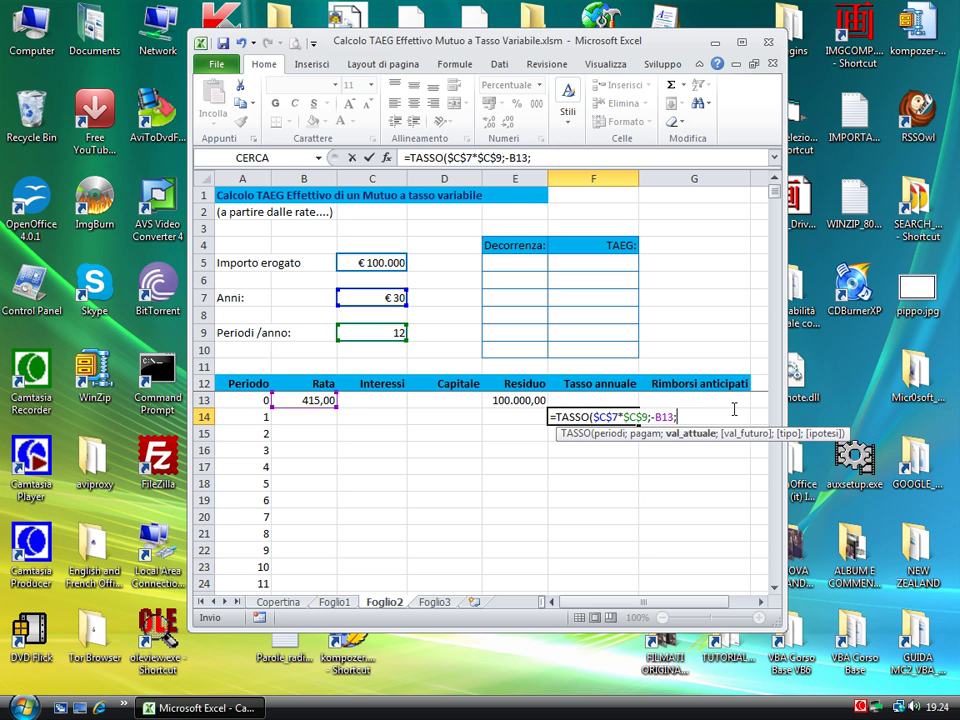
text(E13)
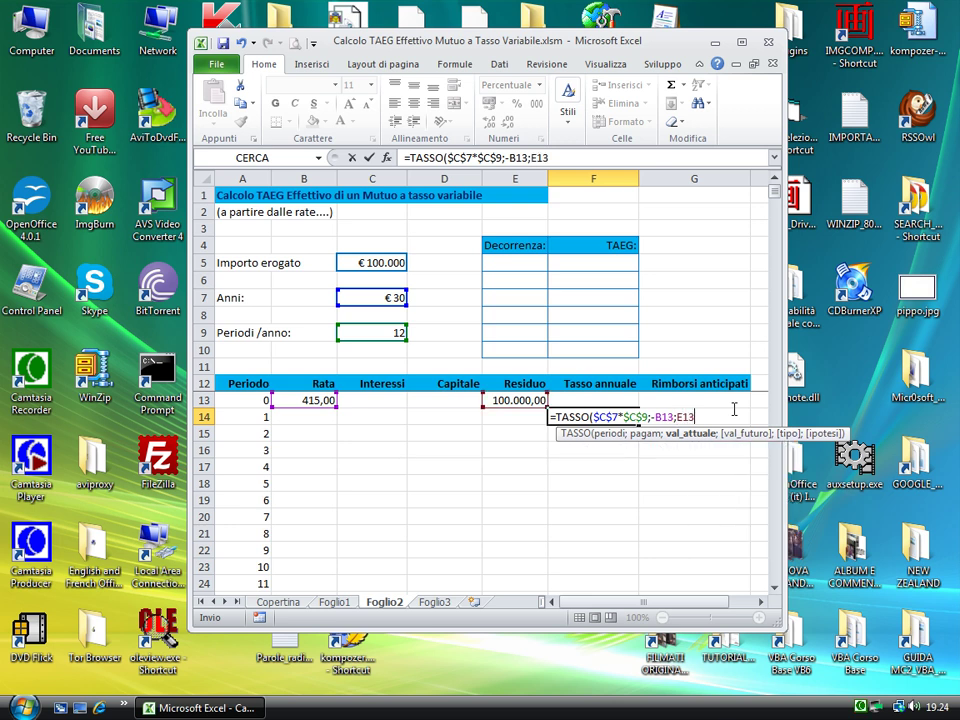
text())
key(Return)
key(Up)
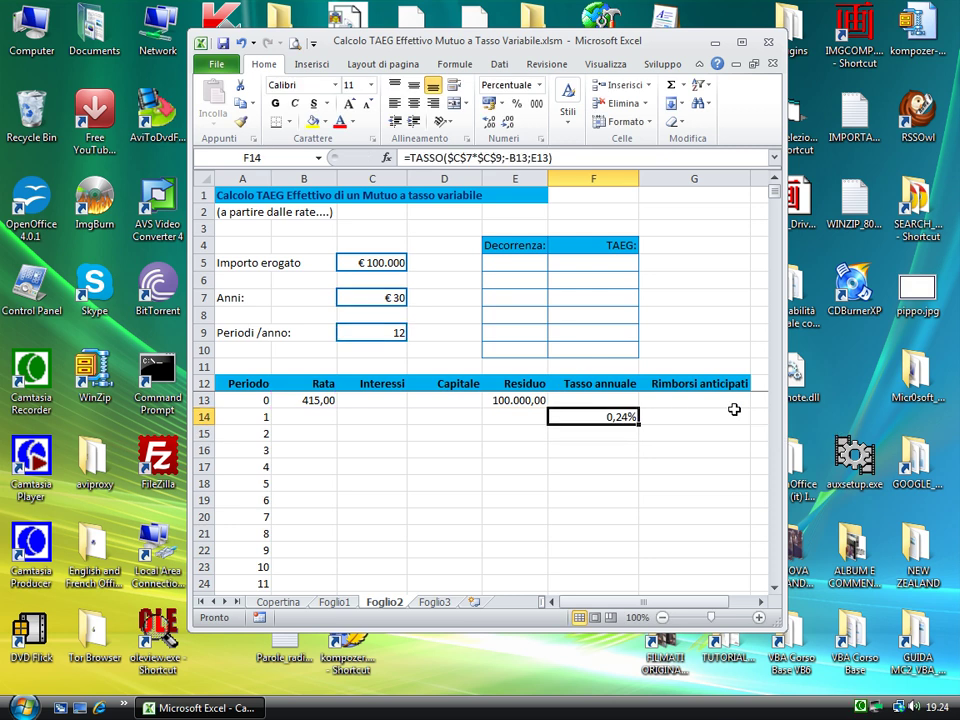
Step: Move the 415 payment from B13 to B14, then switch to the finished Foglio1 sheet
key(Left)
key(Left)
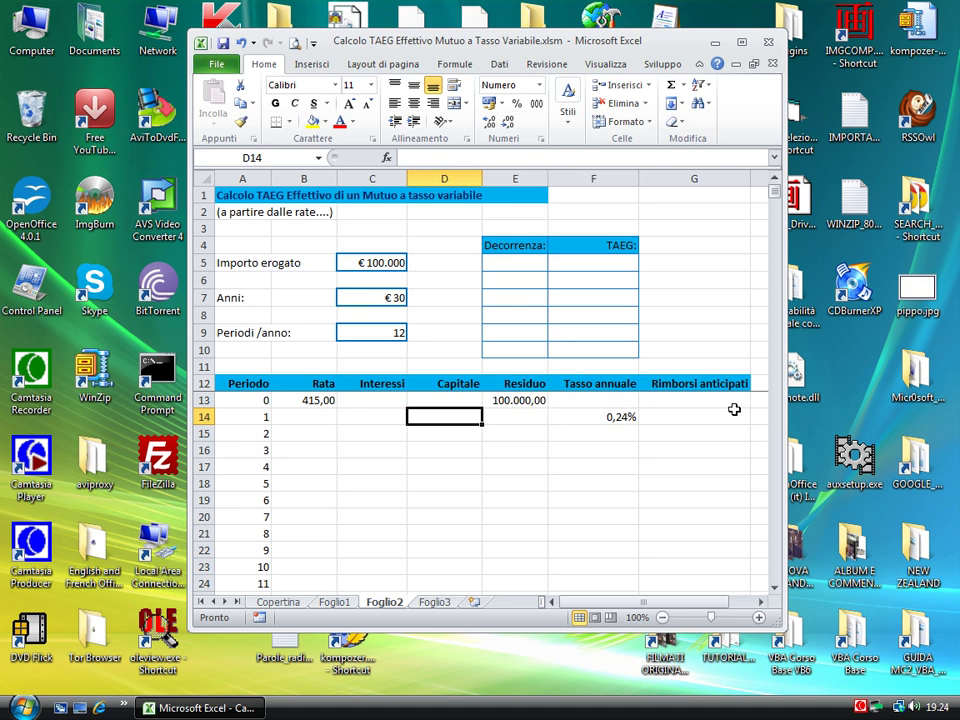
key(Left)
key(Left)
key(Up)
key(Delete)
key(Down)
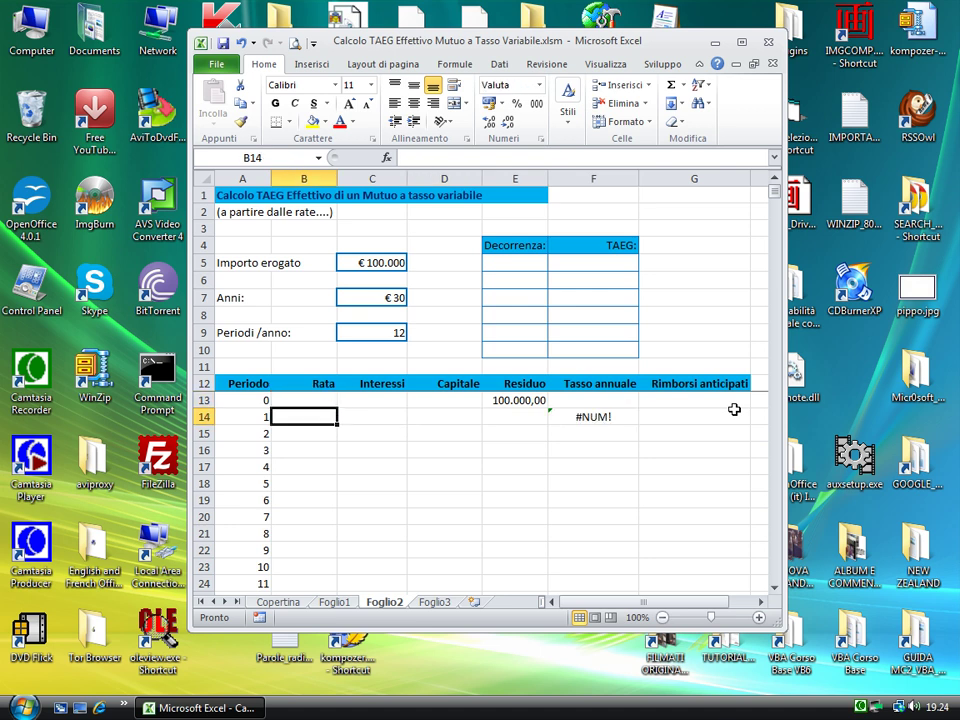
text(415)
key(Tab)
key(Tab)
key(Tab)
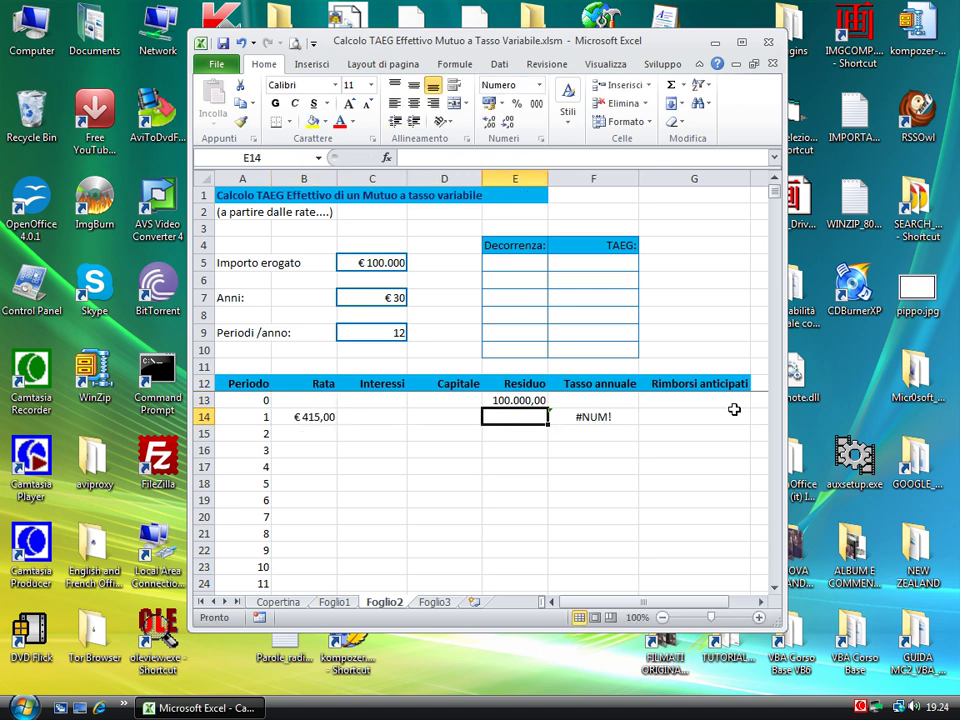
key(Tab)
key(Left)
key(Right)
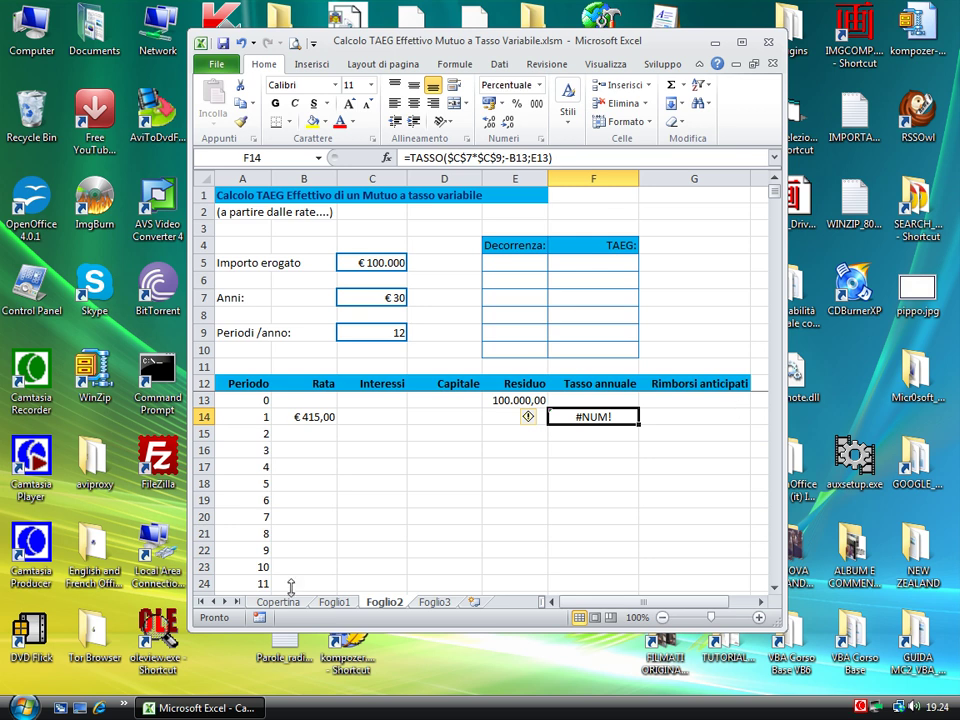
click(325, 603)
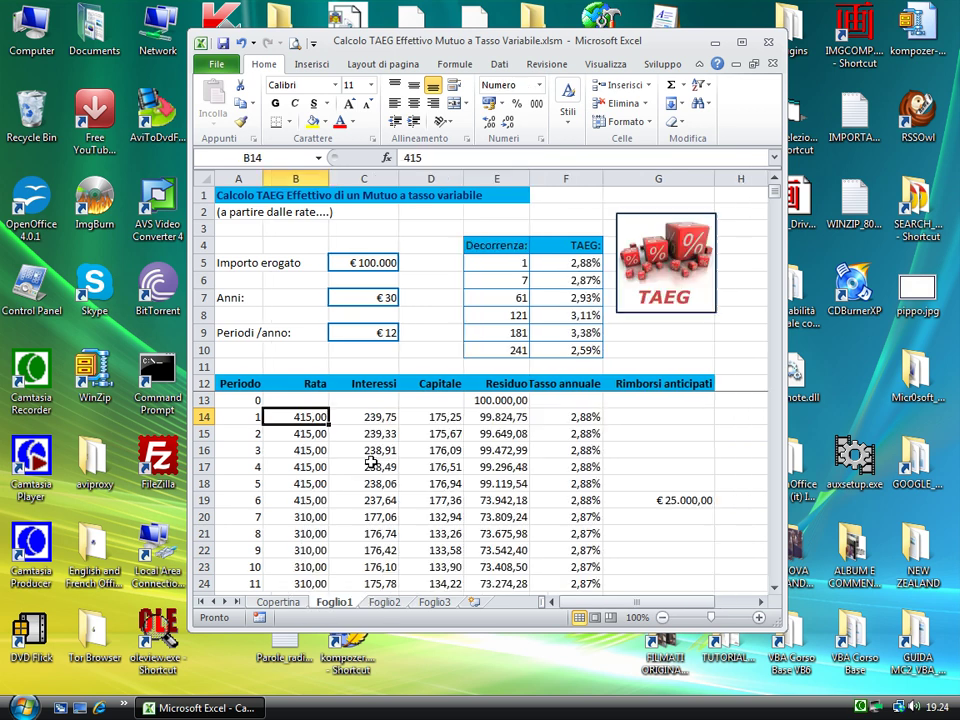
Step: Copy the CONTA.NUMERI(A14:$A$373) expression out of Foglio1's F14 rate formula
double_click(577, 419)
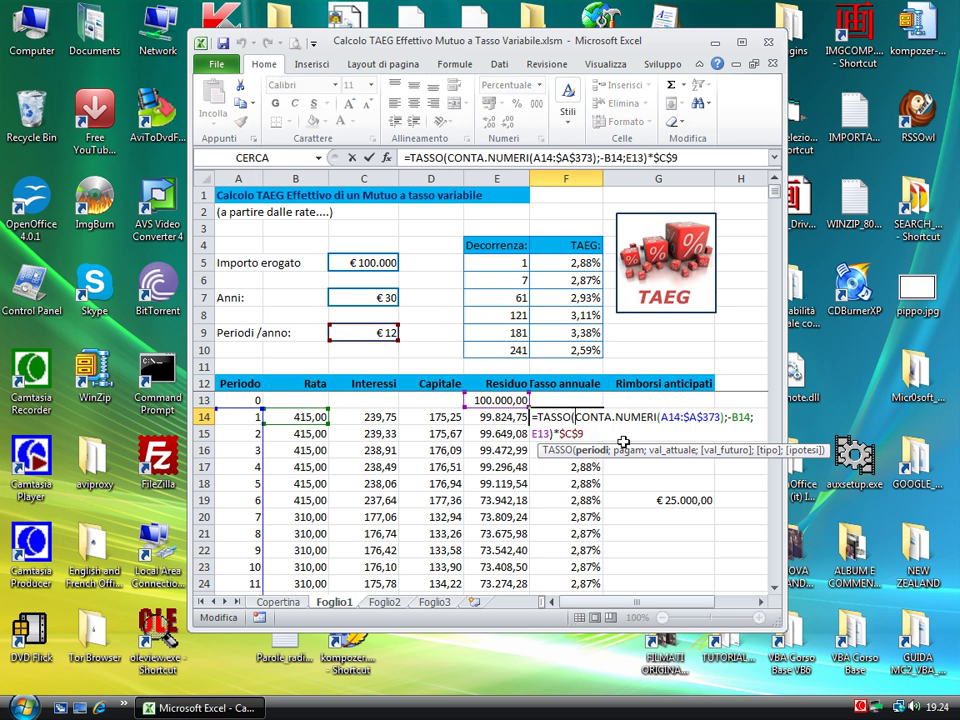
click(574, 417)
key(shift+Right)
key(shift+Right)
key(shift+Right)
key(shift+Right)
key(shift+Right)
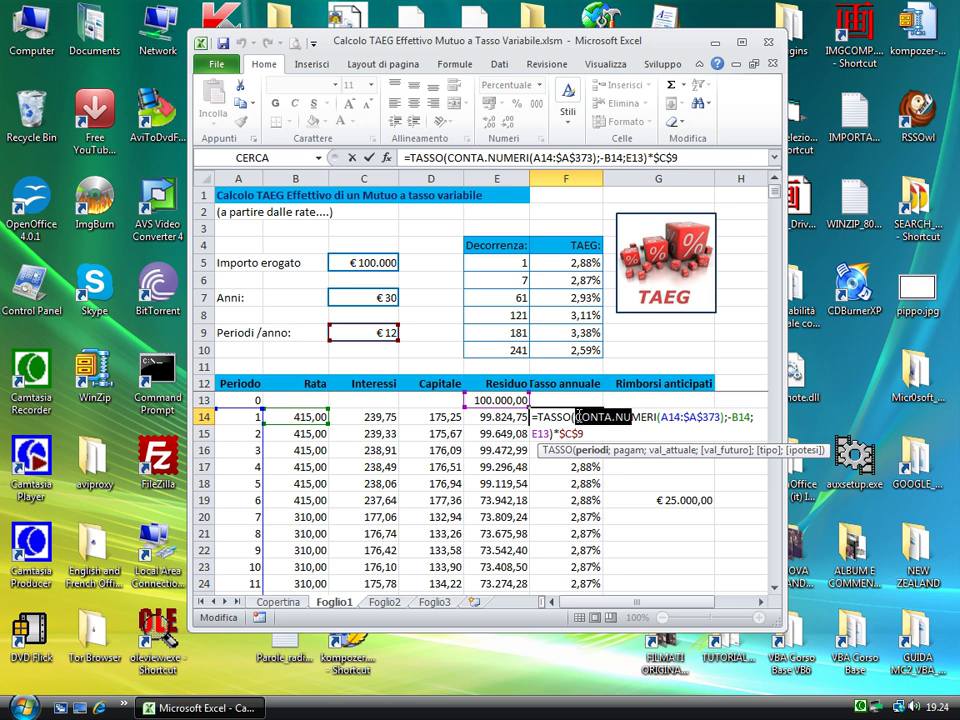
key(shift+Right)
key(shift+Right)
key(shift+Right)
key(shift+Right)
key(shift+Right)
key(shift+Right)
key(shift+Right)
key(shift+Right)
key(shift+Right)
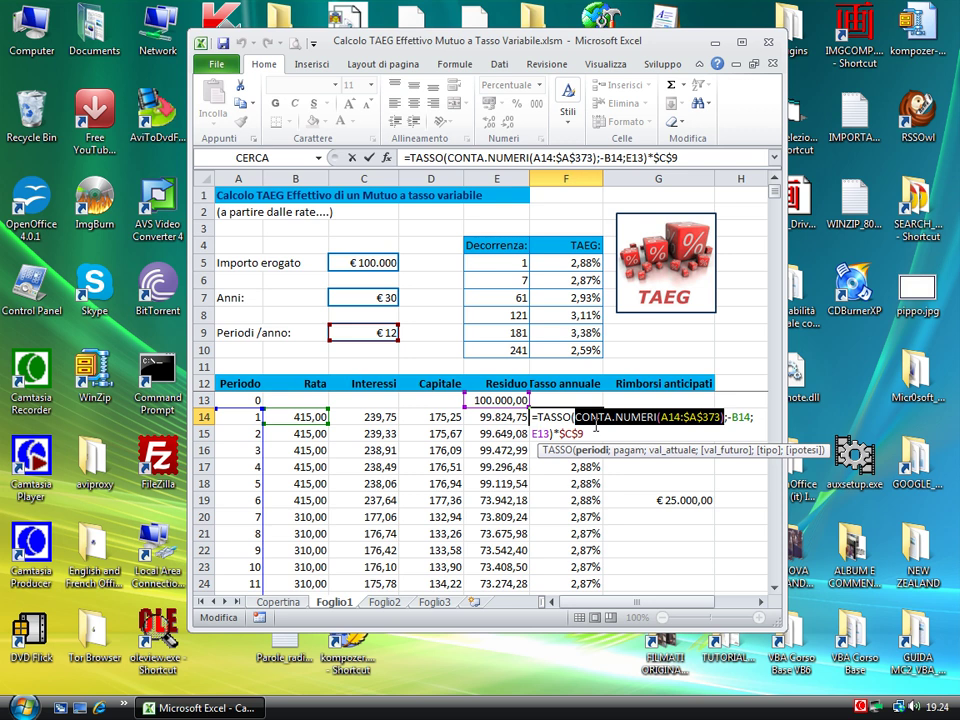
key(ctrl+c)
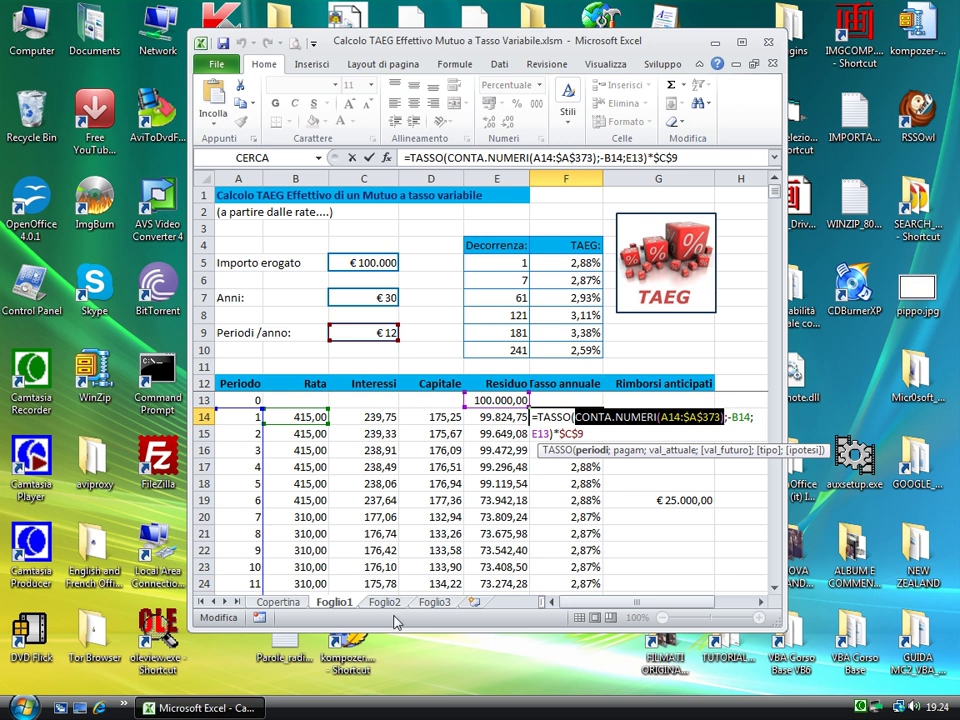
key(Escape)
Step: Rewrite Foglio2's F14 as =TASSO(CONTA.NUMERI(A14:$A$373);-B14;E13)*$C$9, showing 2,88%
click(384, 602)
double_click(590, 416)
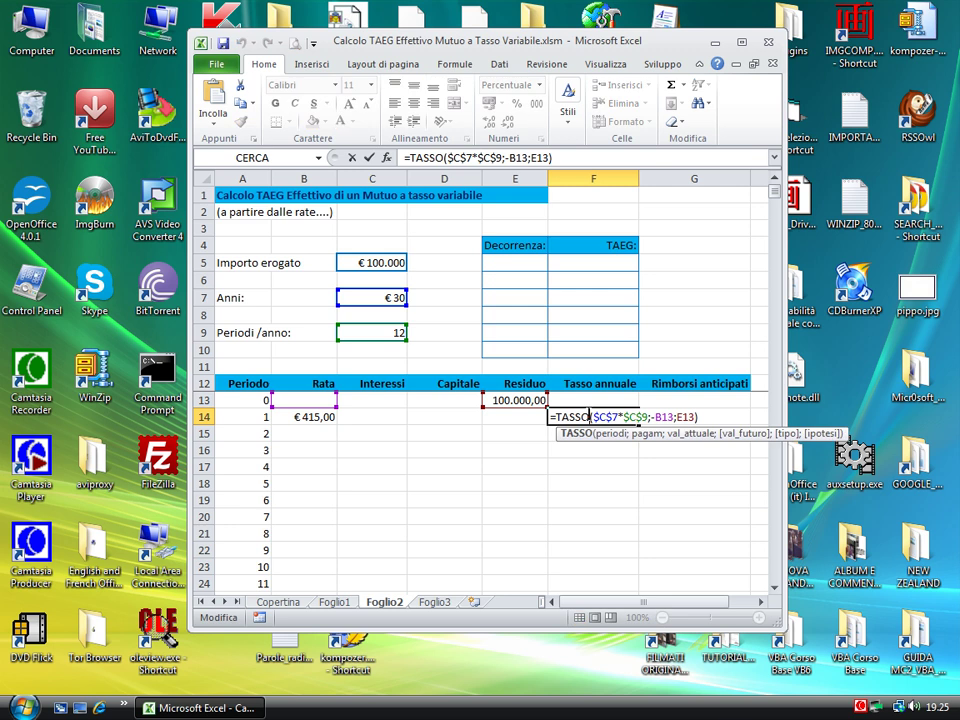
drag(590, 416, 648, 417)
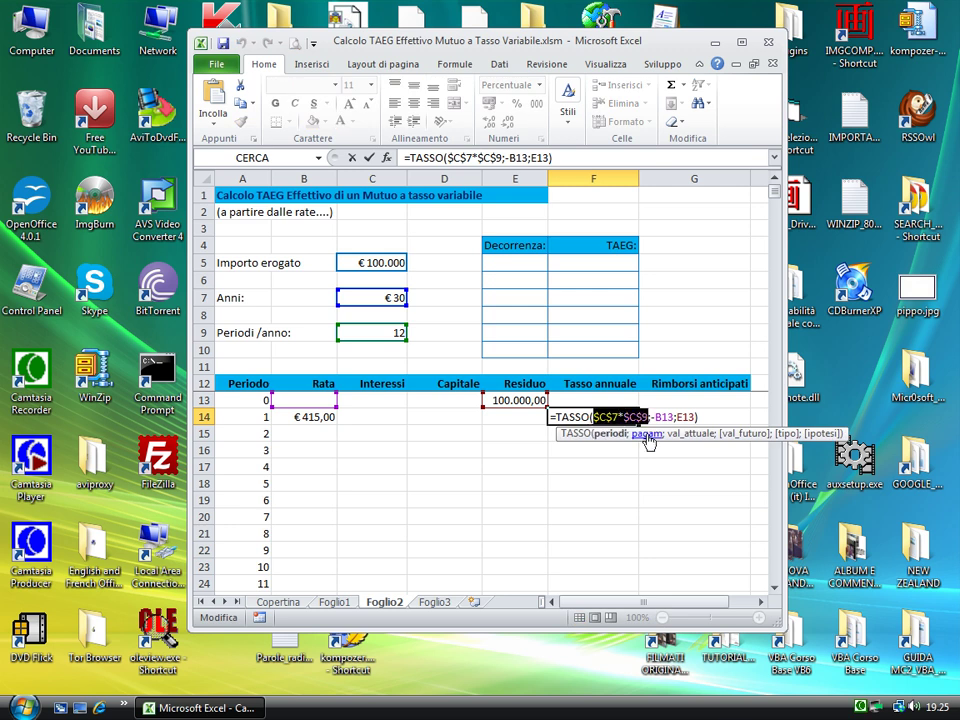
key(Delete)
key(ctrl+v)
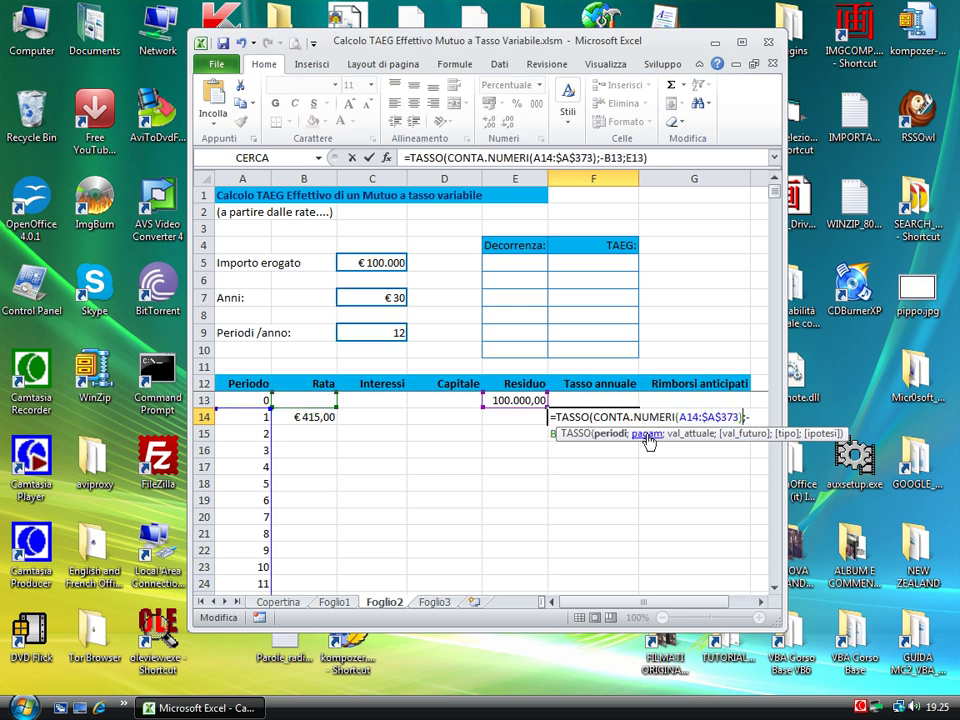
key(Right)
key(Right)
key(Right)
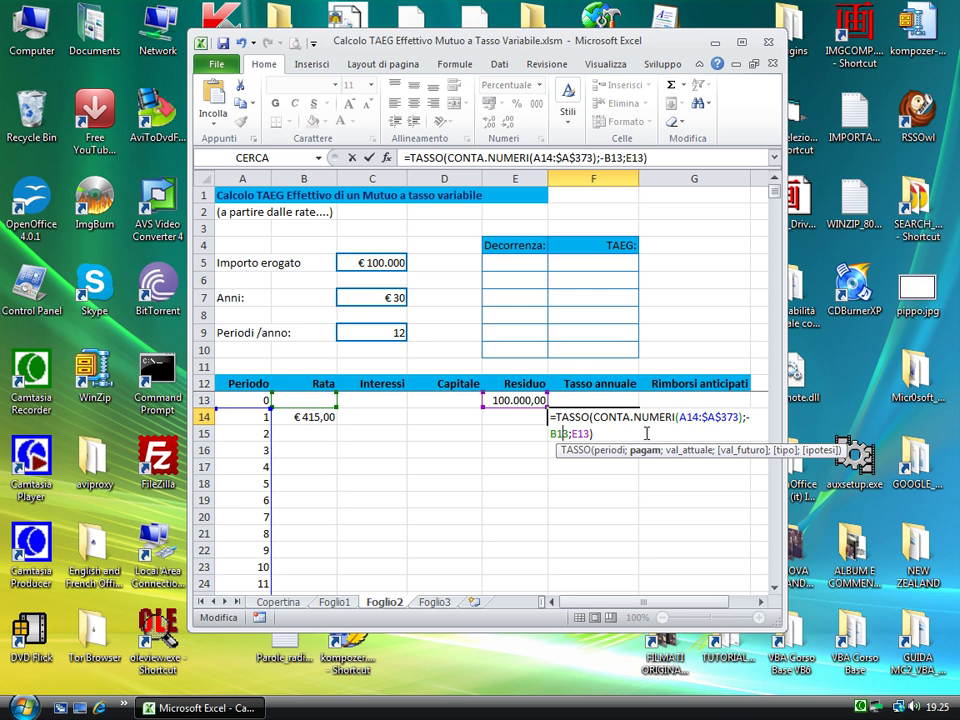
key(Return)
key(Up)
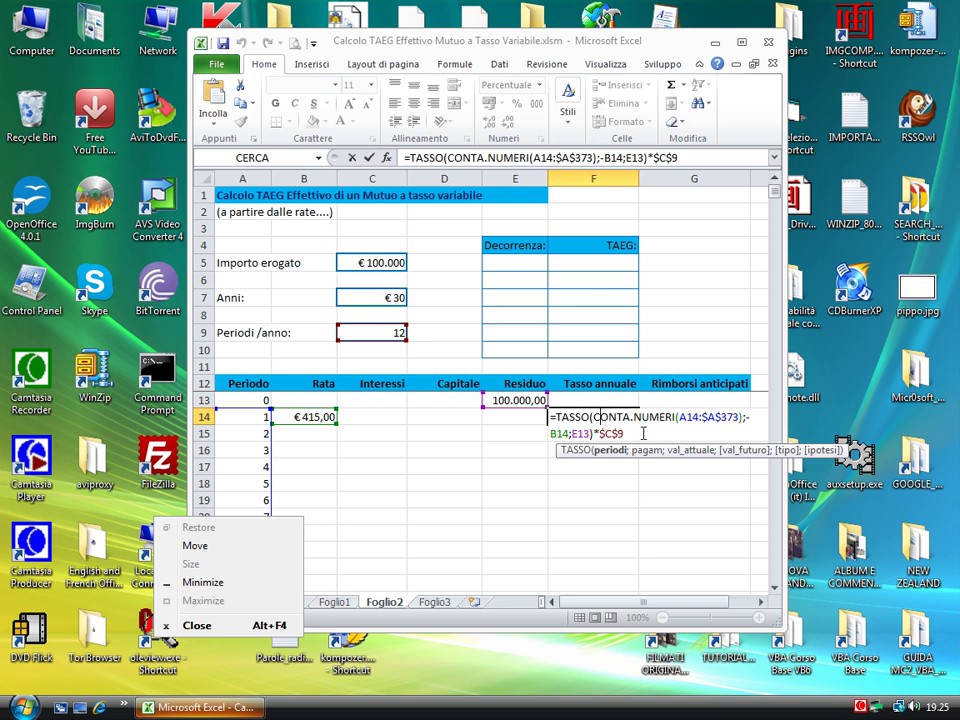
click(643, 433)
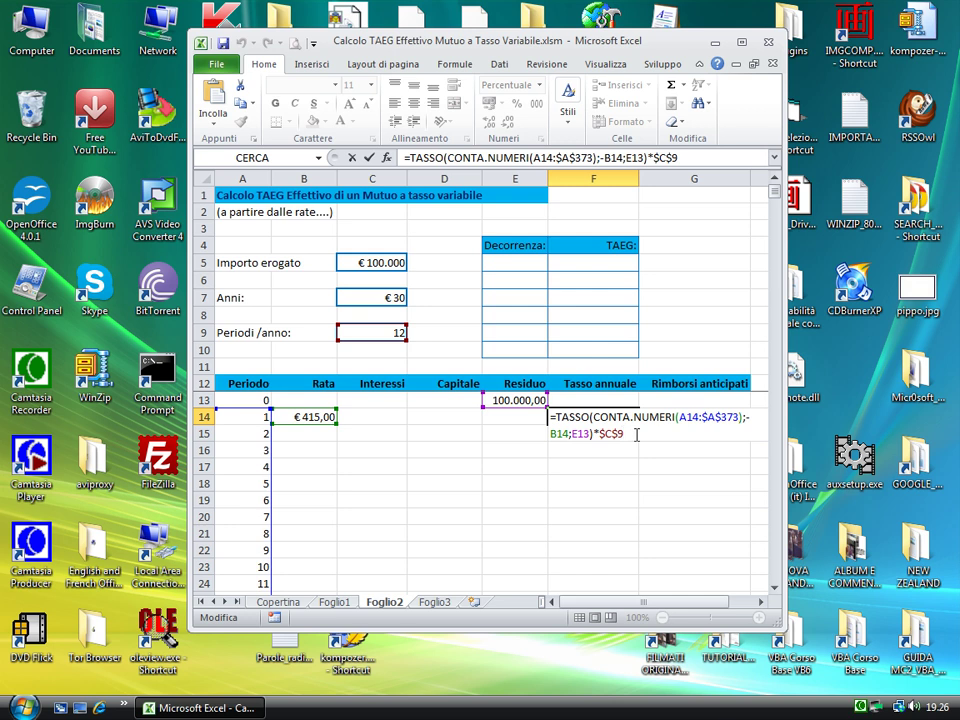
key(Return)
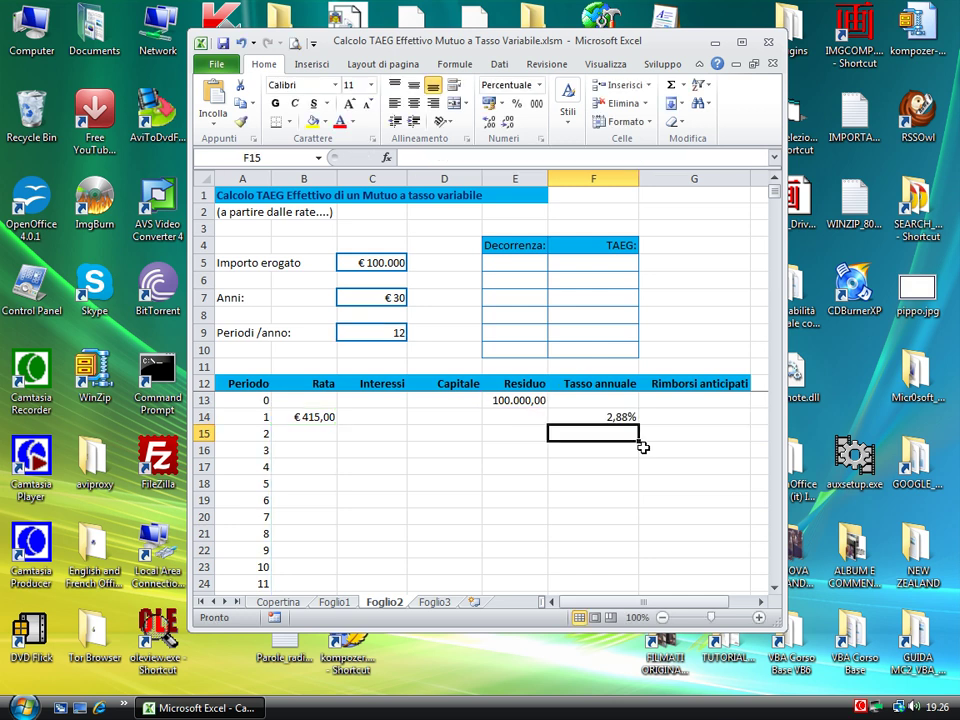
key(Up)
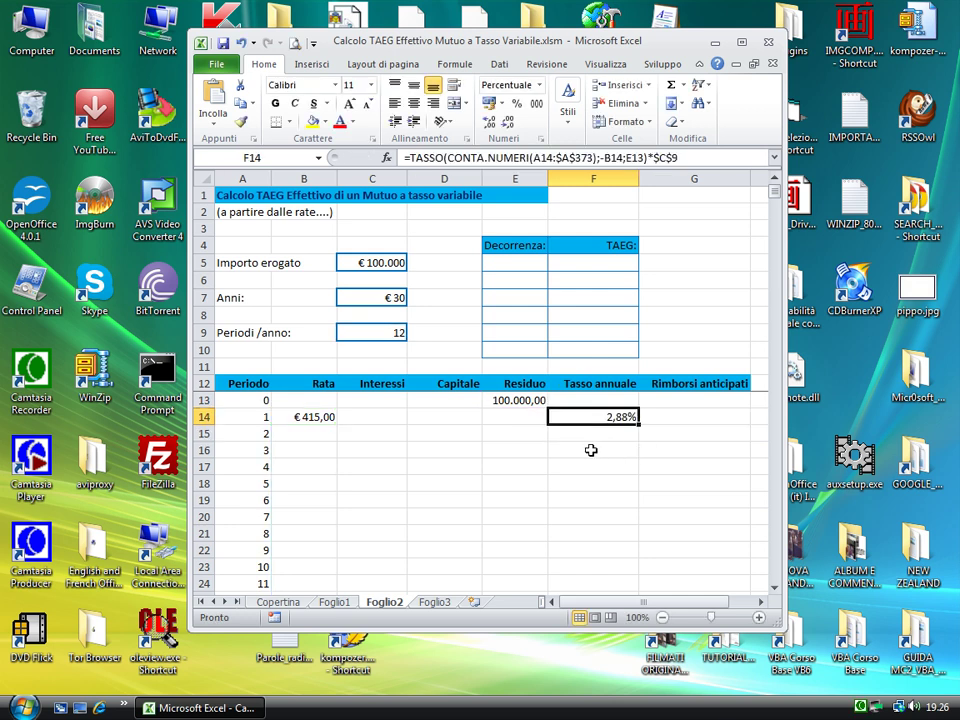
click(321, 417)
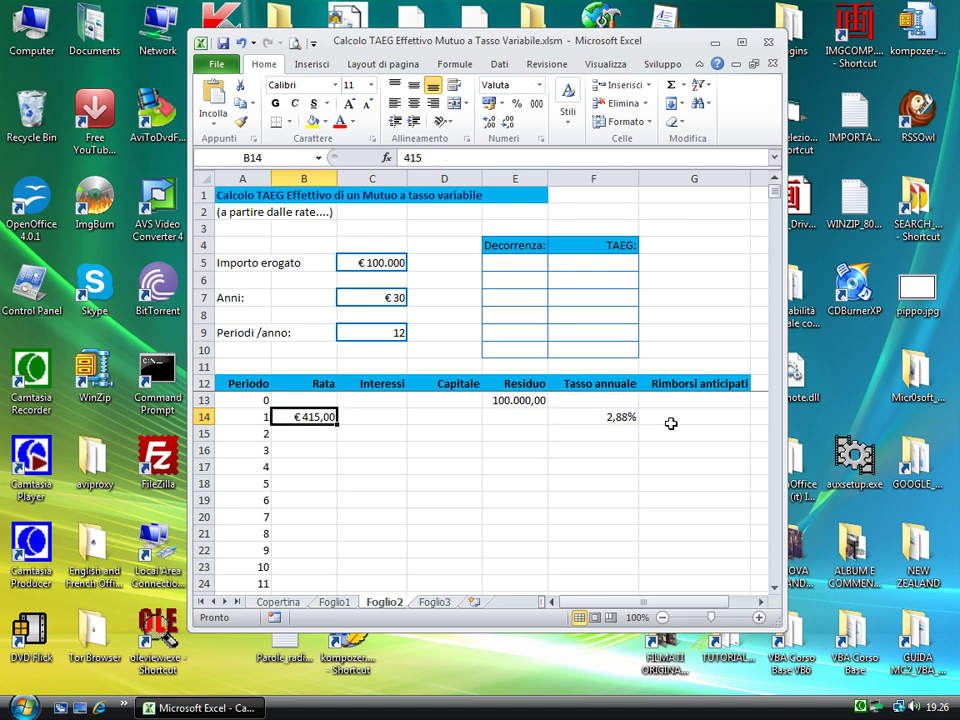
double_click(600, 416)
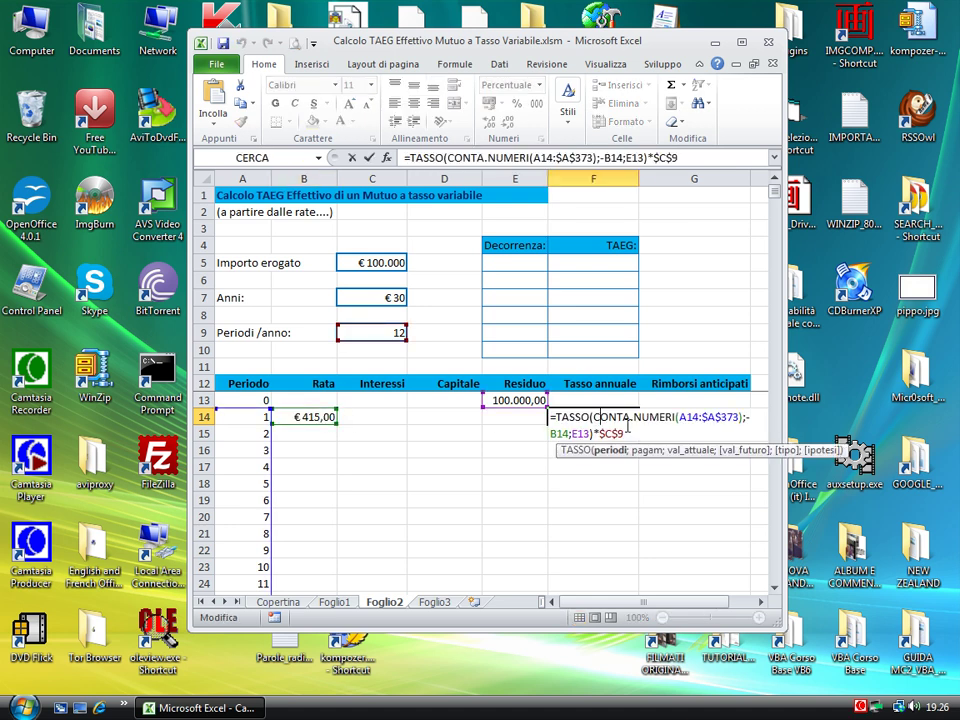
key(Escape)
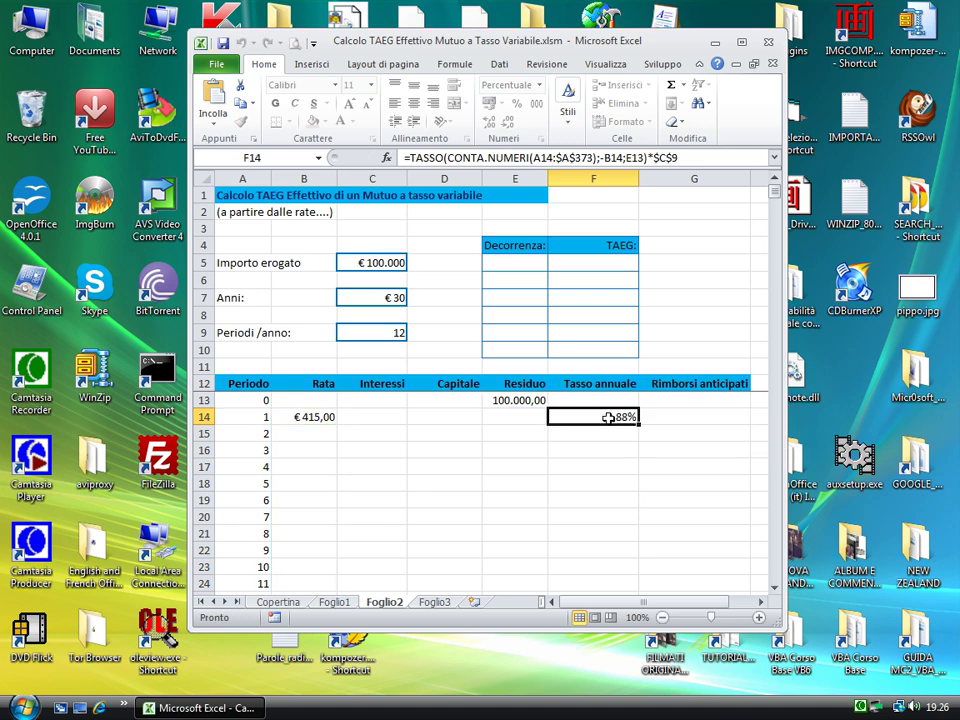
click(306, 418)
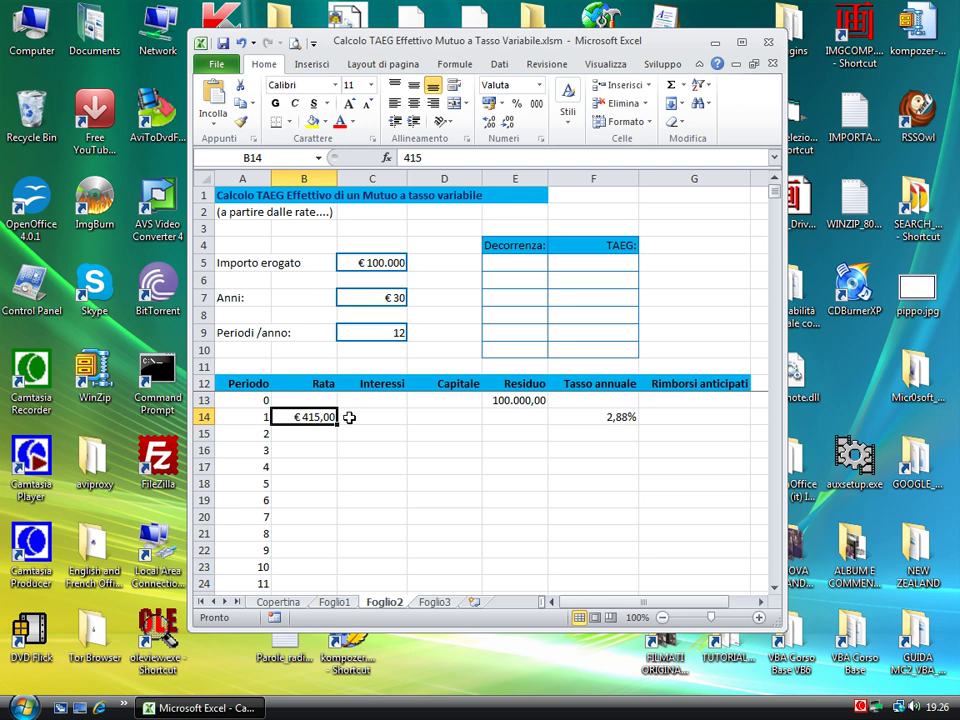
click(608, 416)
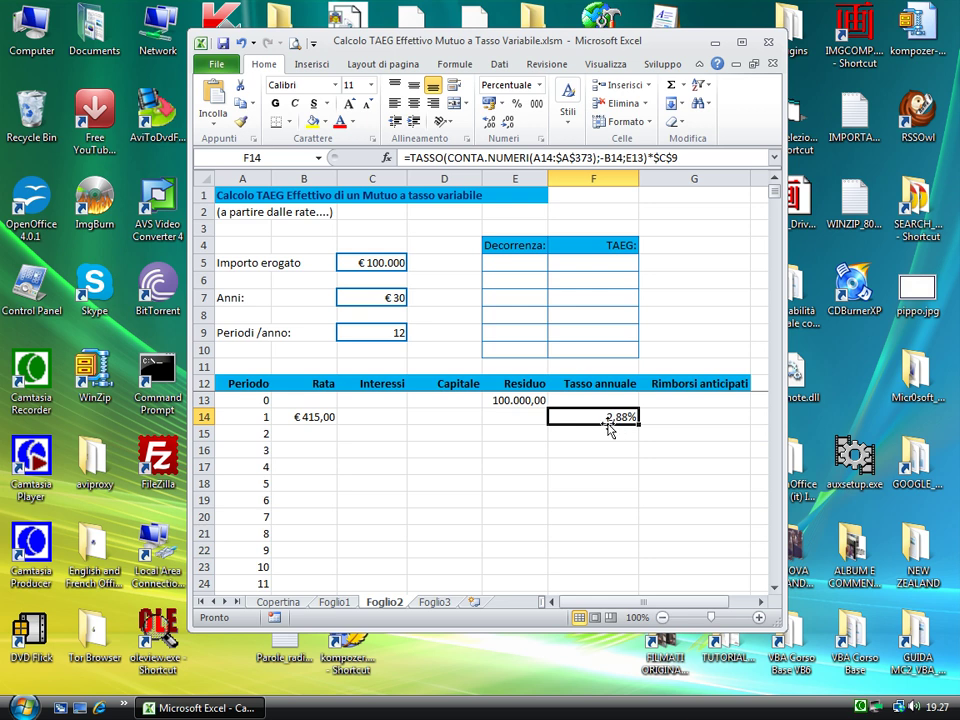
click(313, 416)
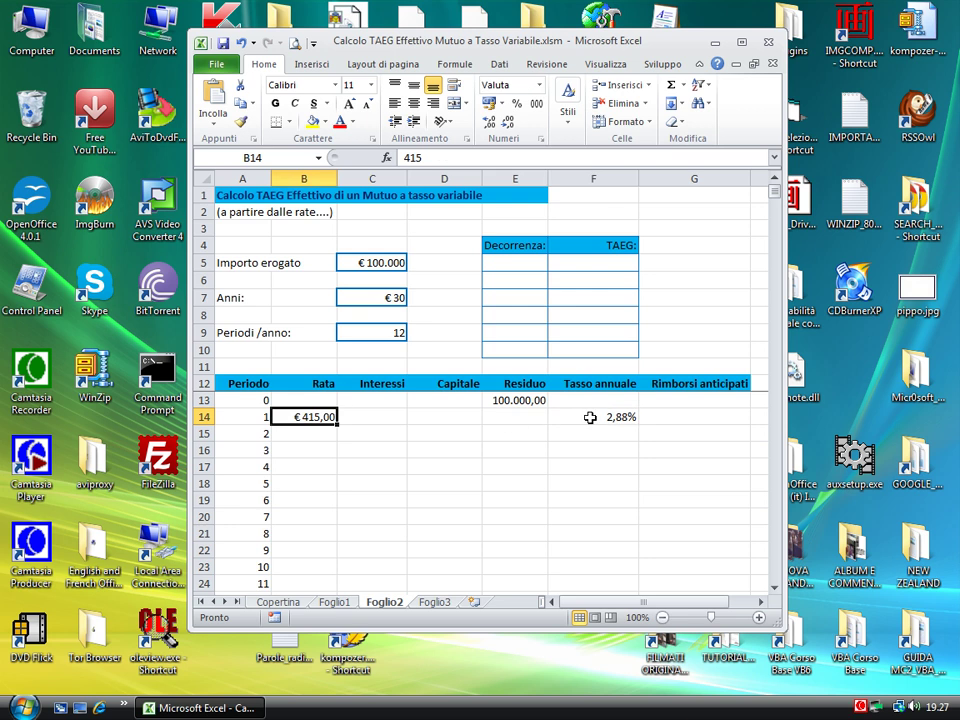
click(605, 416)
click(619, 246)
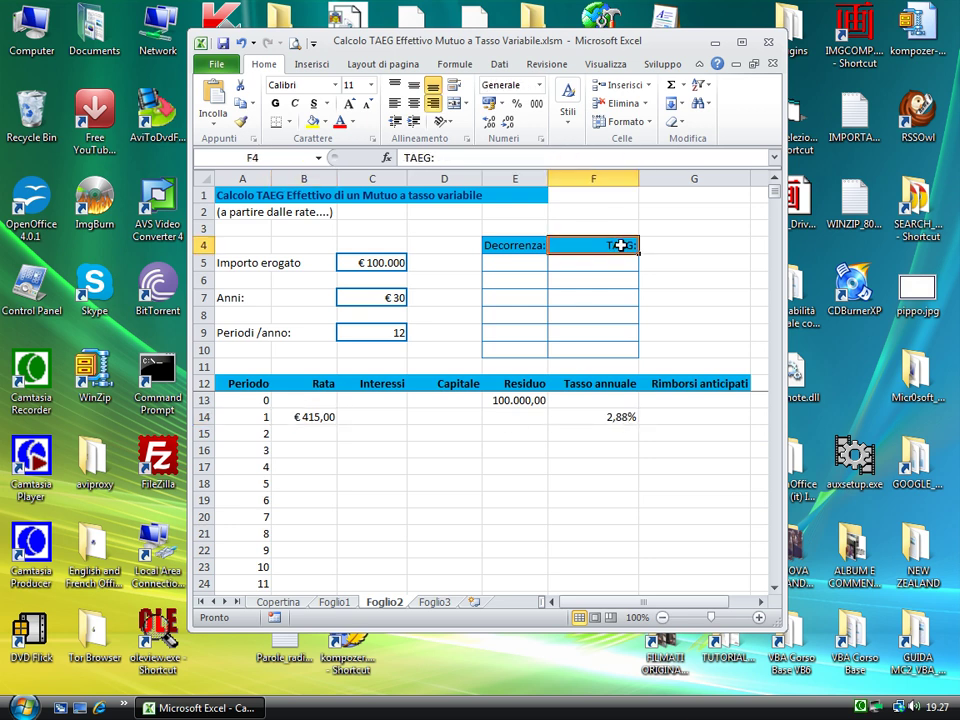
click(625, 418)
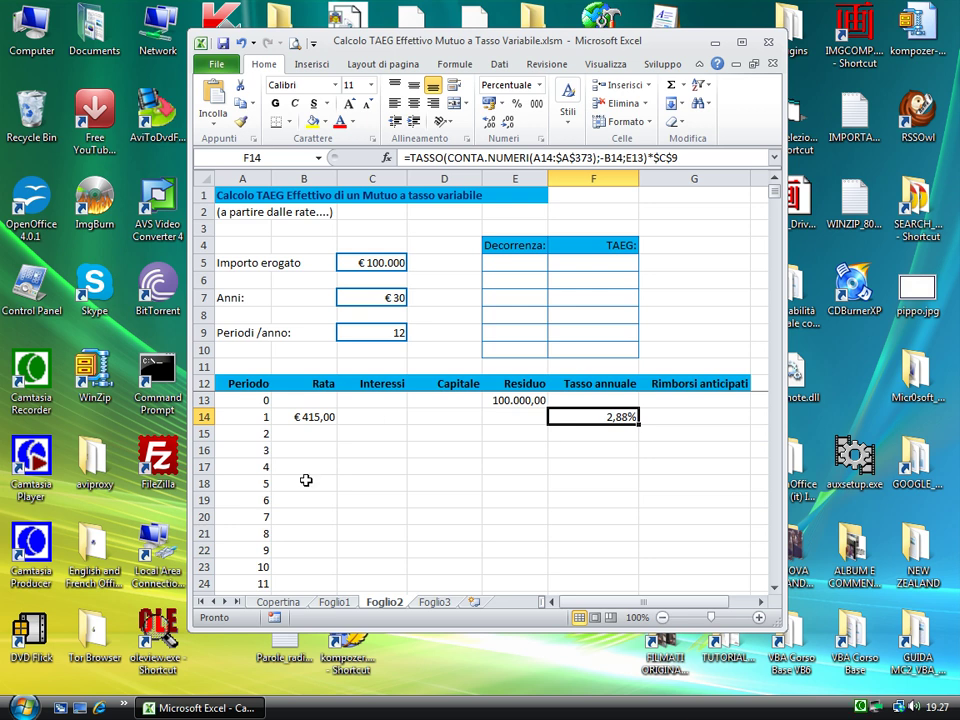
Step: Review the Interessi and Capitale formulas in C14 and D14 on Foglio1
key(ctrl+Page_Up)
click(371, 418)
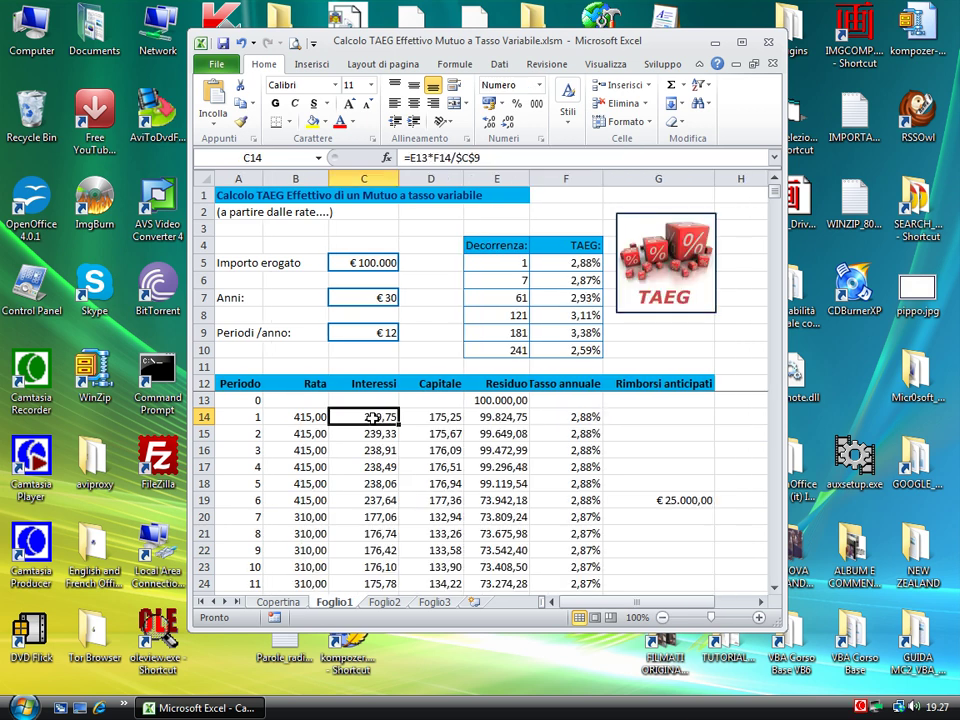
mouse_move(371, 418)
mouse_down()
mouse_move(463, 420)
mouse_move(385, 418)
mouse_up()
double_click(383, 418)
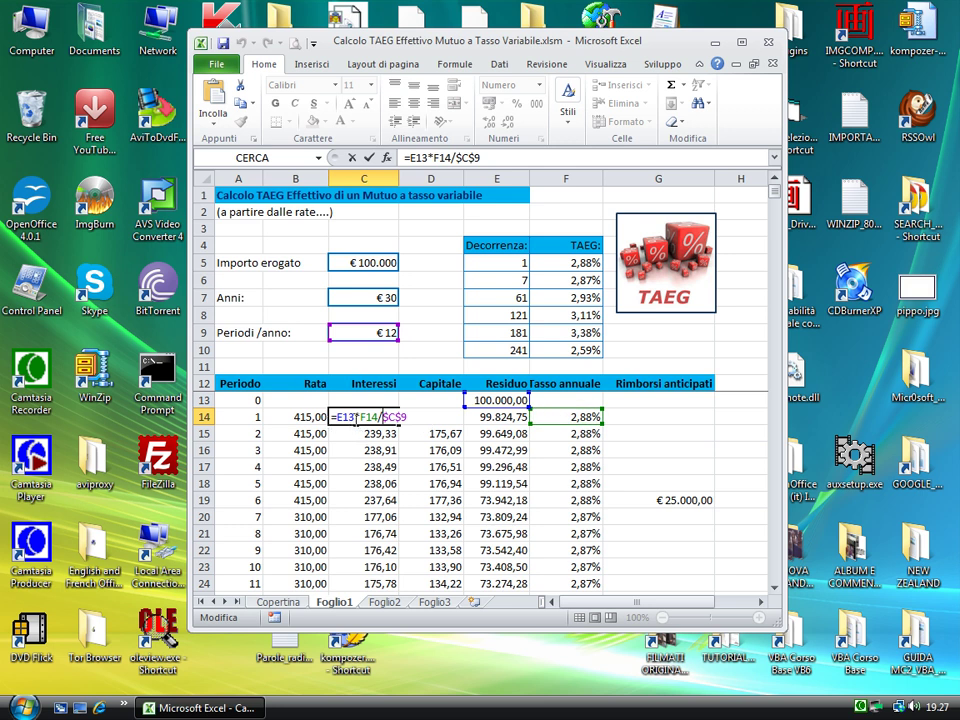
key(Return)
click(455, 418)
double_click(455, 418)
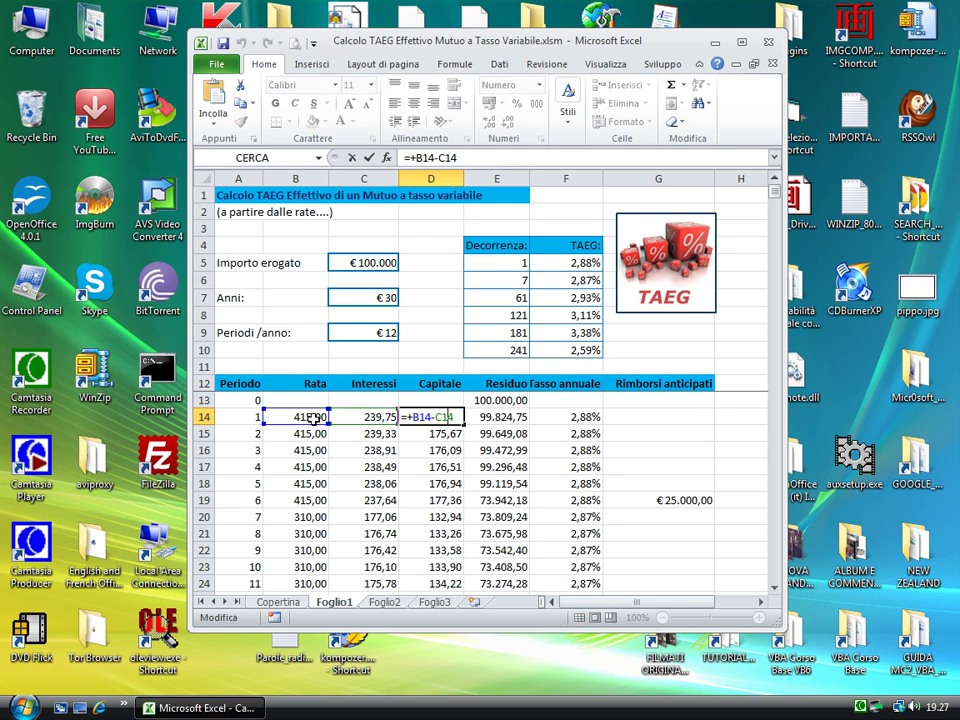
key(Escape)
Step: Copy the C14:E14 Interessi, Capitale and Residuo formulas and check E14's formula
drag(390, 421, 502, 421)
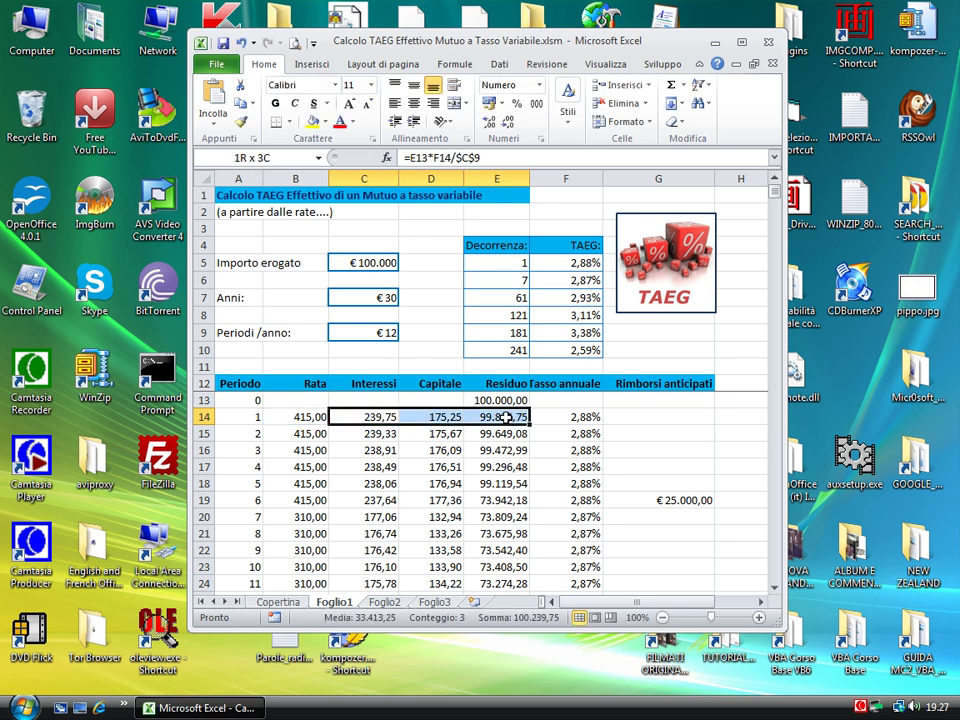
right_click(502, 422)
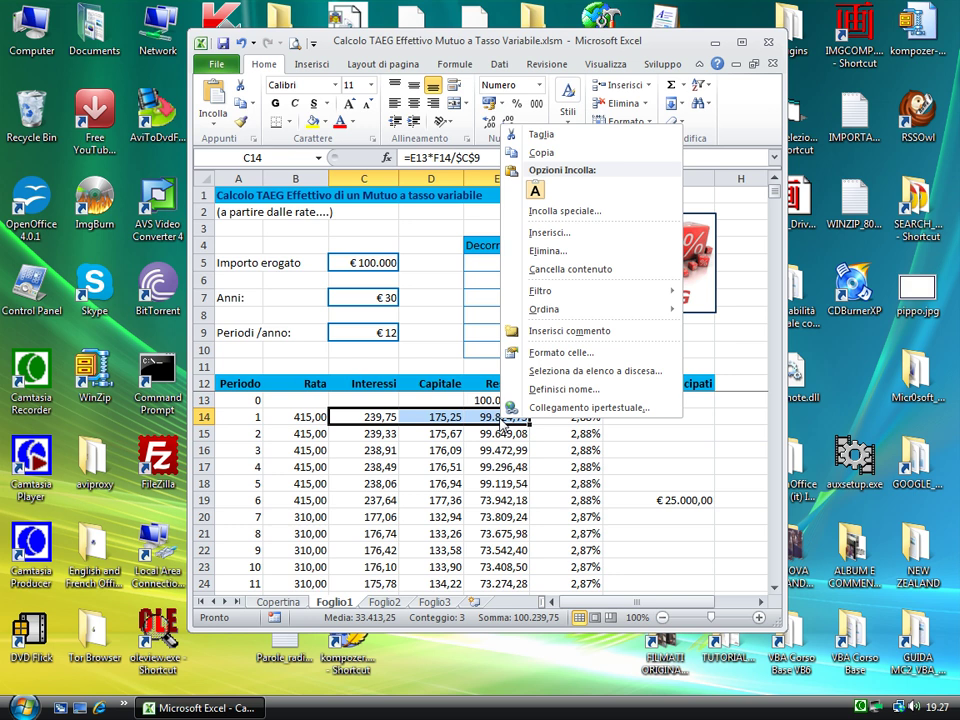
click(541, 152)
click(497, 418)
double_click(500, 418)
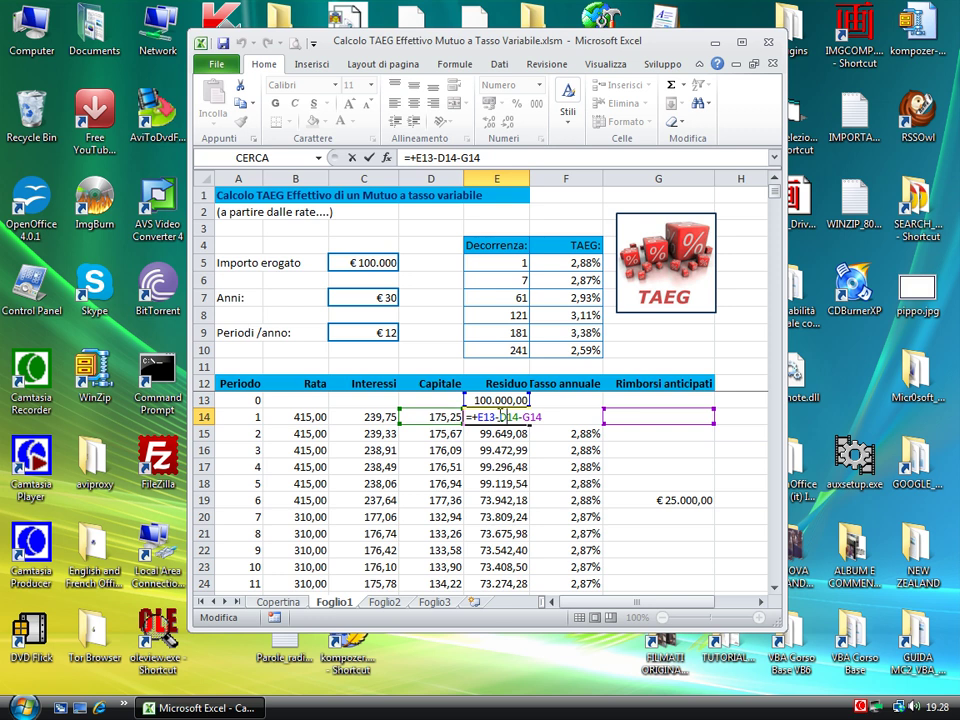
key(Escape)
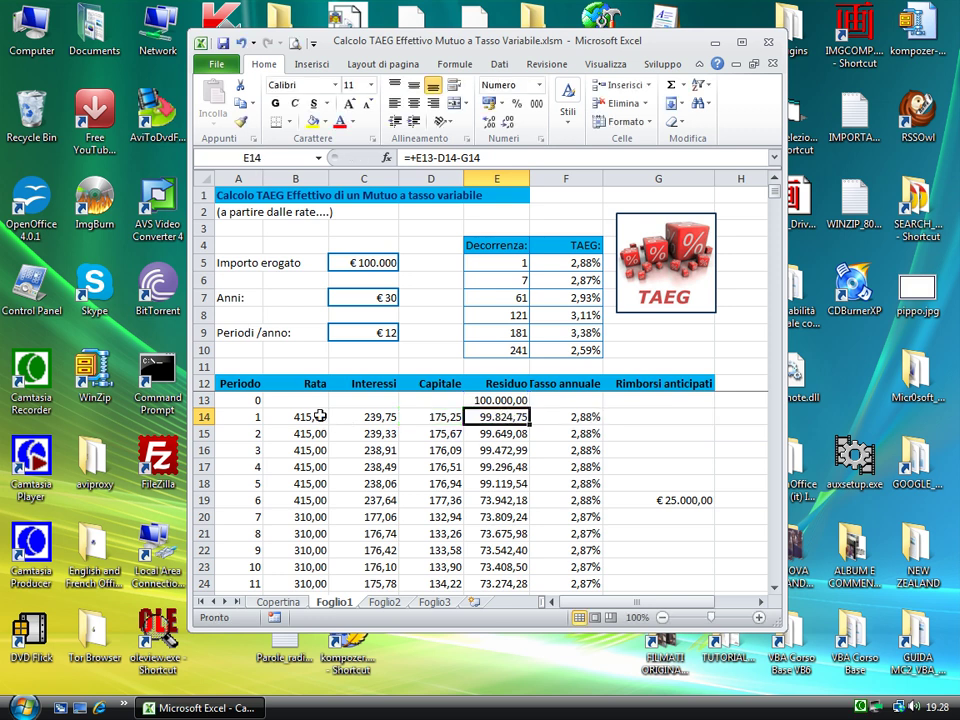
Step: Copy C14:E14 again and select C14 on Foglio2 as the paste target
drag(320, 415, 475, 416)
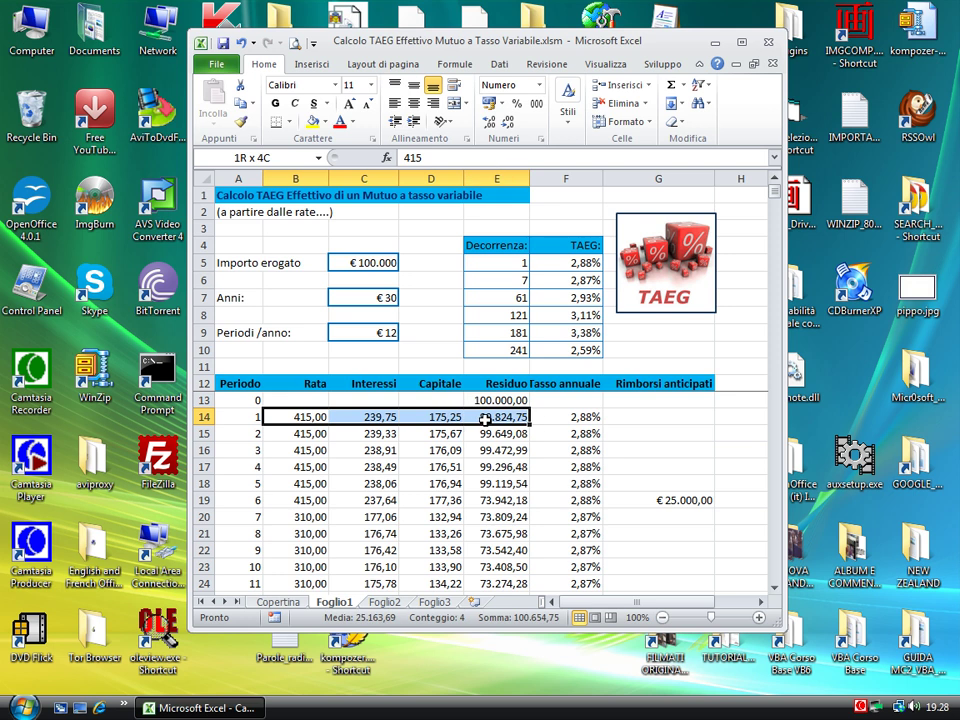
click(321, 416)
click(361, 418)
drag(361, 418, 505, 418)
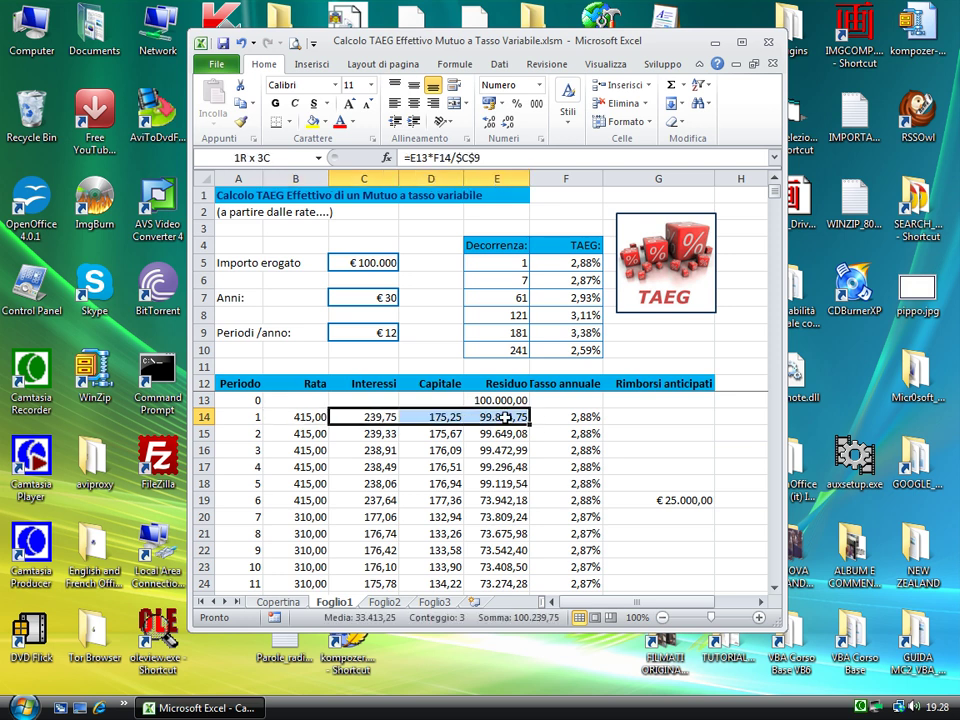
right_click(505, 418)
click(543, 155)
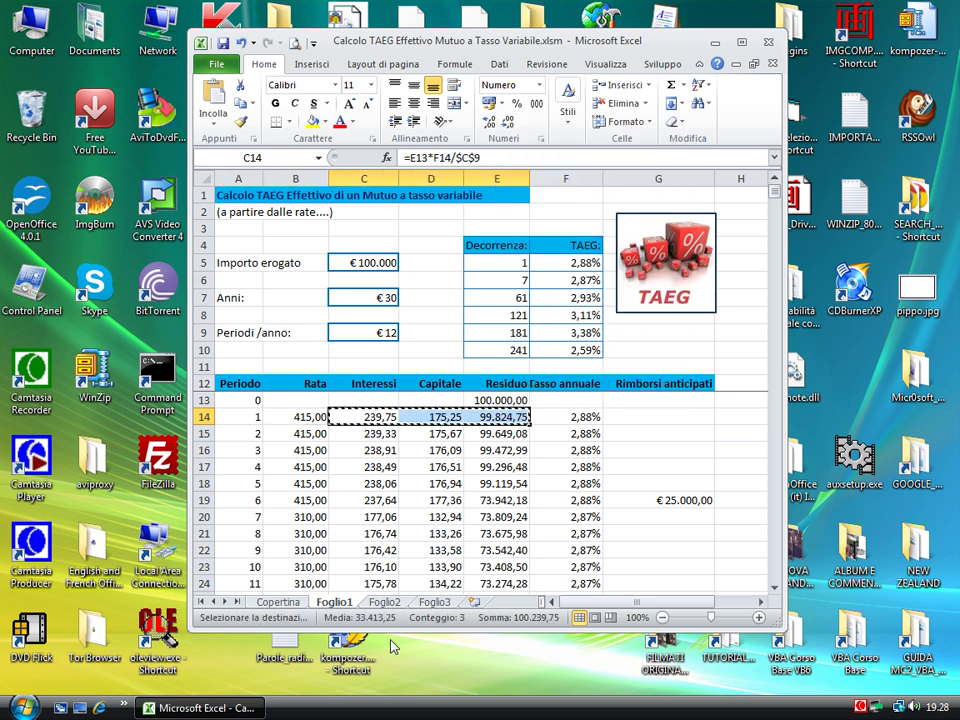
click(386, 602)
click(374, 420)
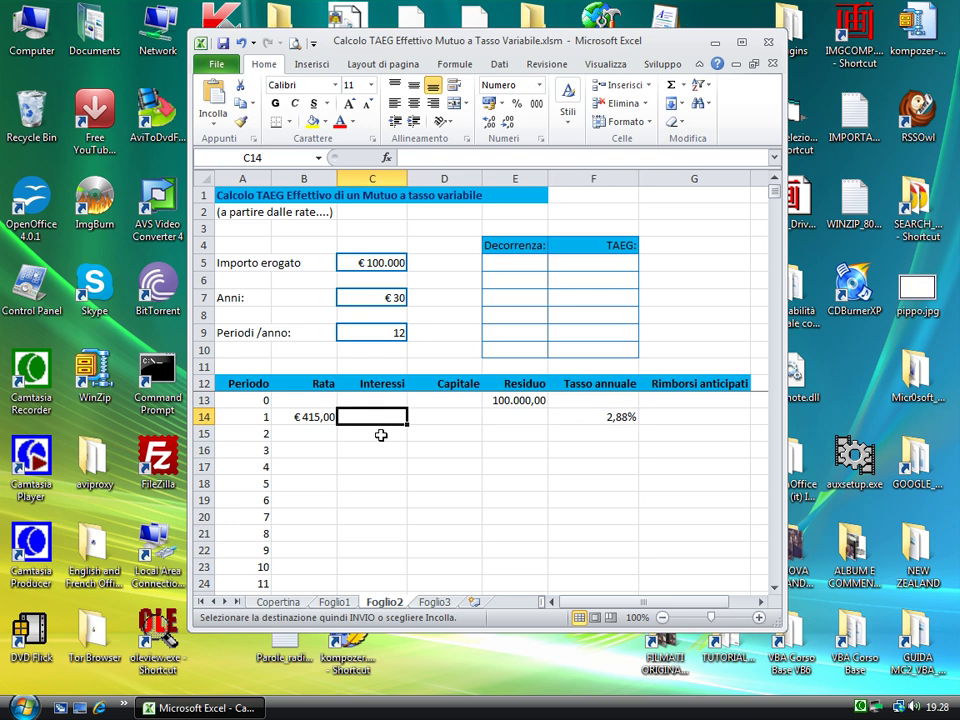
Step: Paste the formulas into Foglio2's C14:E14 and check the F14 rate formula
key(ctrl+v)
click(544, 480)
key(Up)
key(Up)
key(Up)
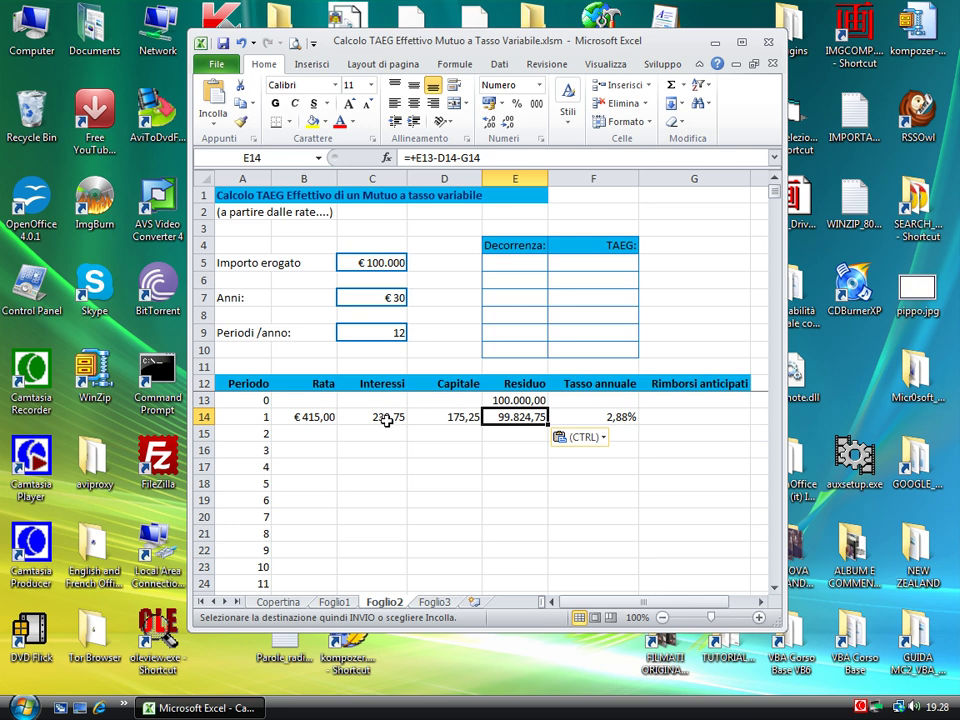
click(618, 418)
double_click(611, 418)
key(Escape)
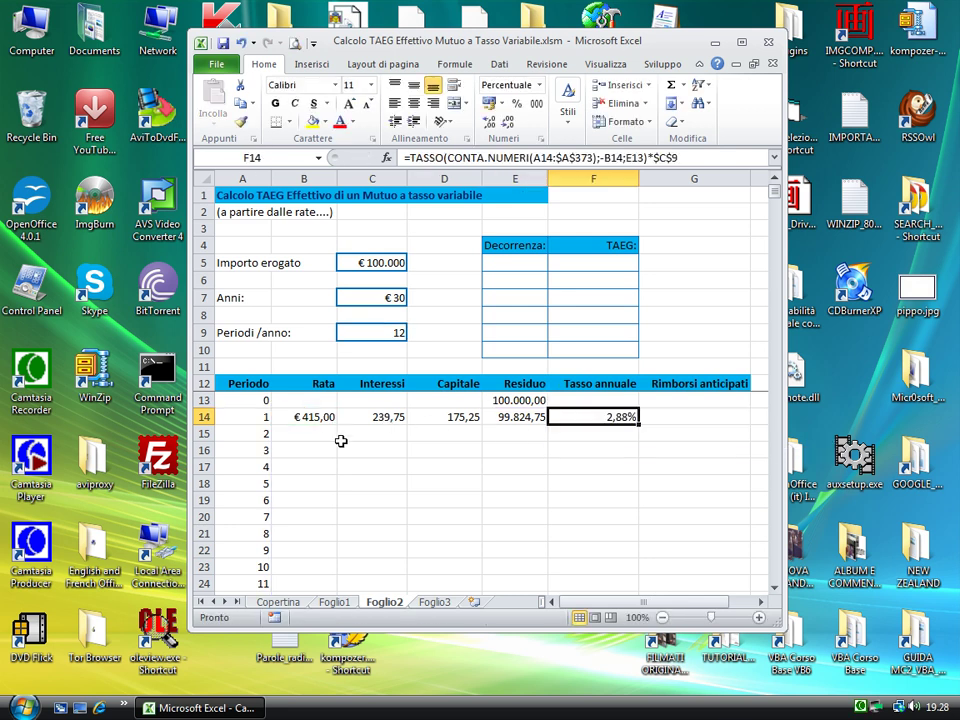
Step: Copy row A14:F14 into A15:F373, filling all 360 periods down to Residuo 0,00
click(328, 416)
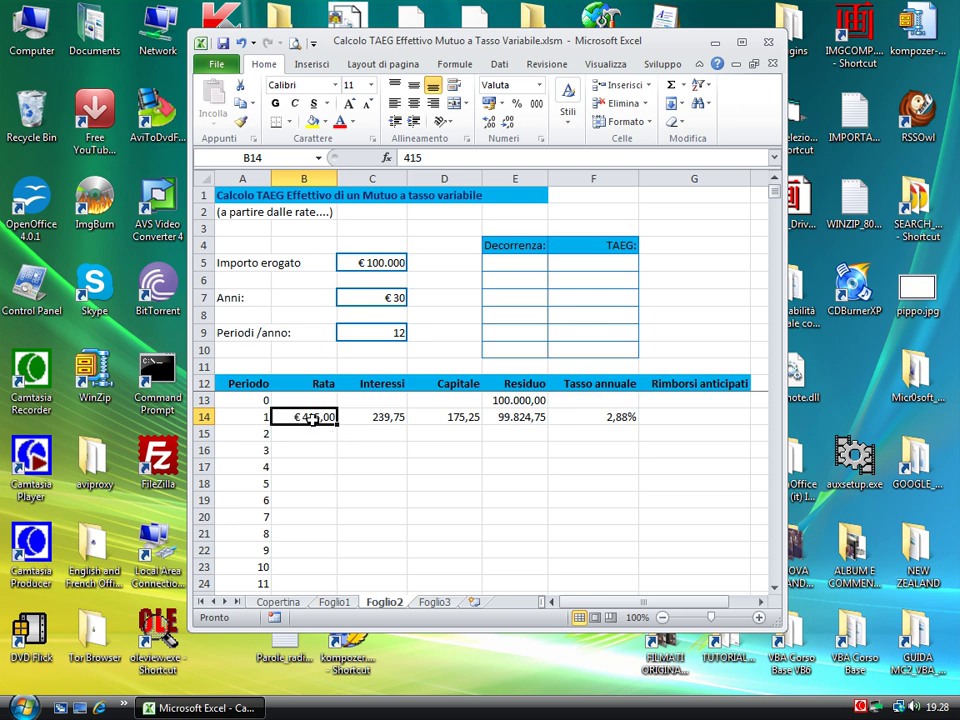
drag(296, 417, 627, 417)
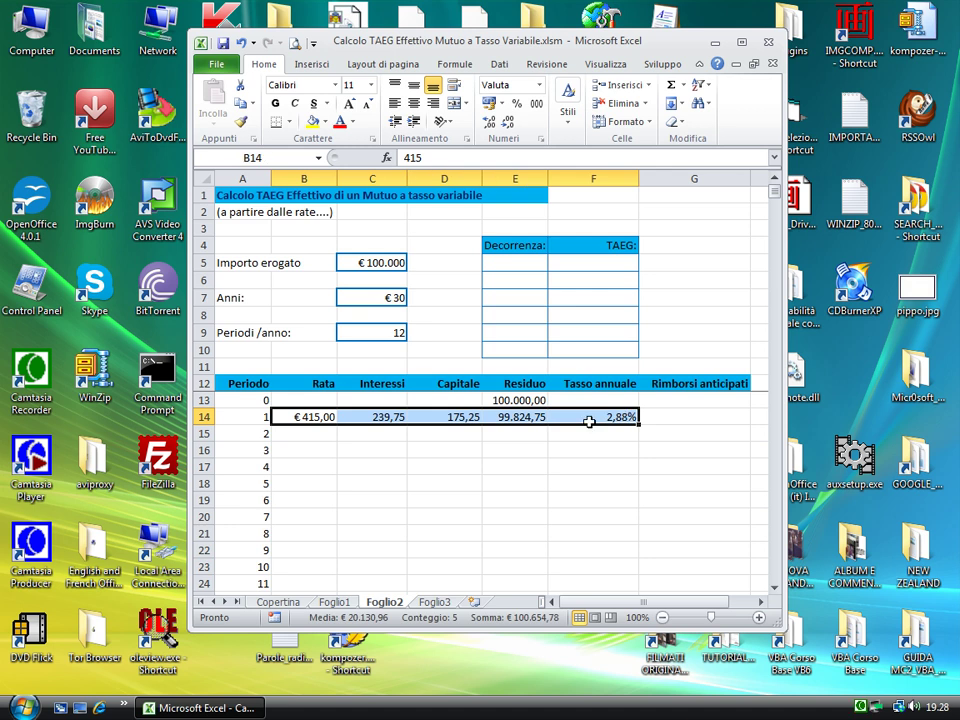
right_click(585, 419)
click(632, 156)
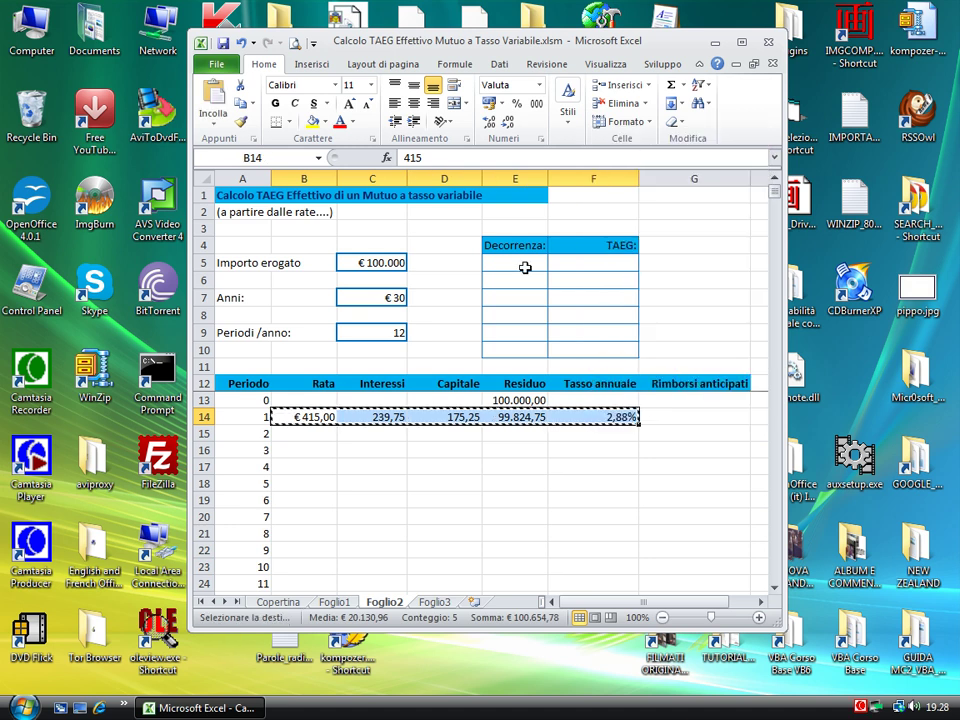
drag(245, 417, 634, 423)
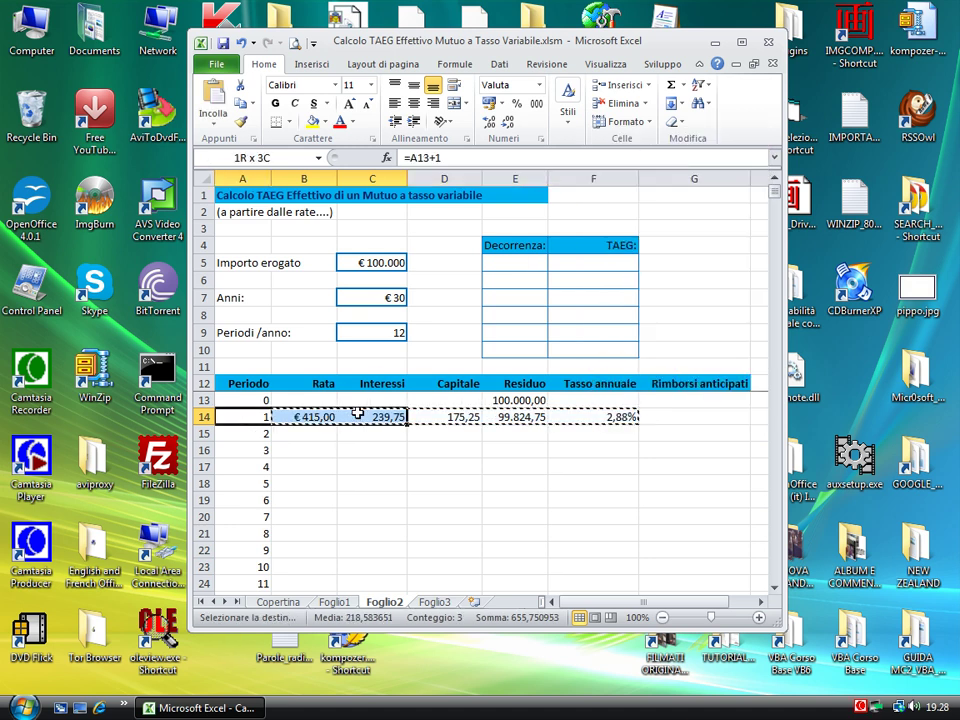
right_click(590, 419)
click(632, 156)
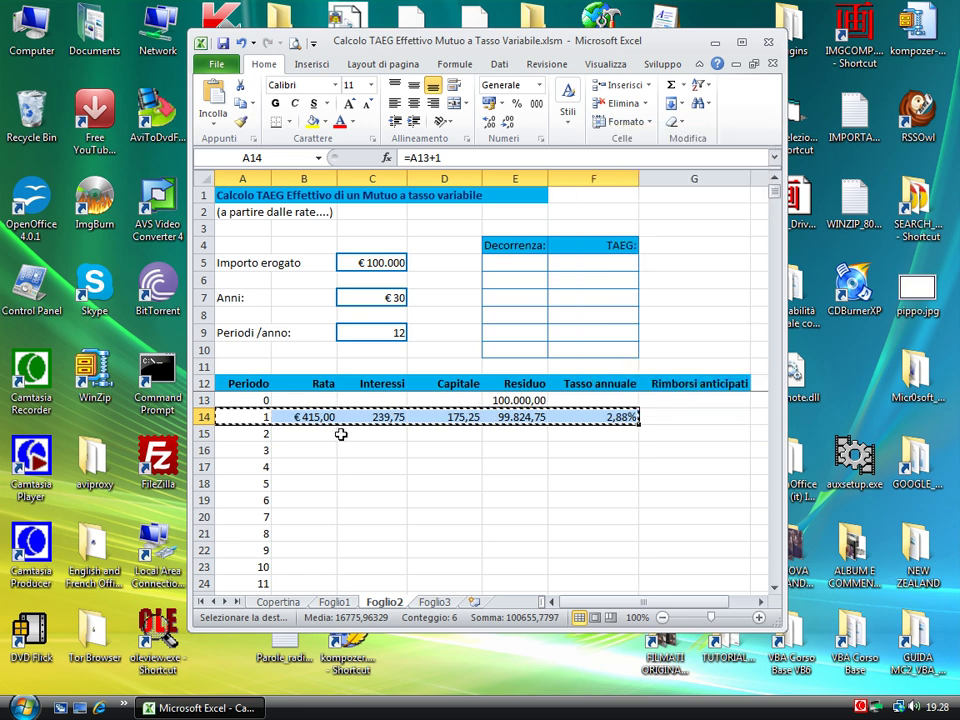
mouse_move(245, 433)
mouse_down()
mouse_move(619, 669)
mouse_move(626, 690)
mouse_move(619, 561)
mouse_up()
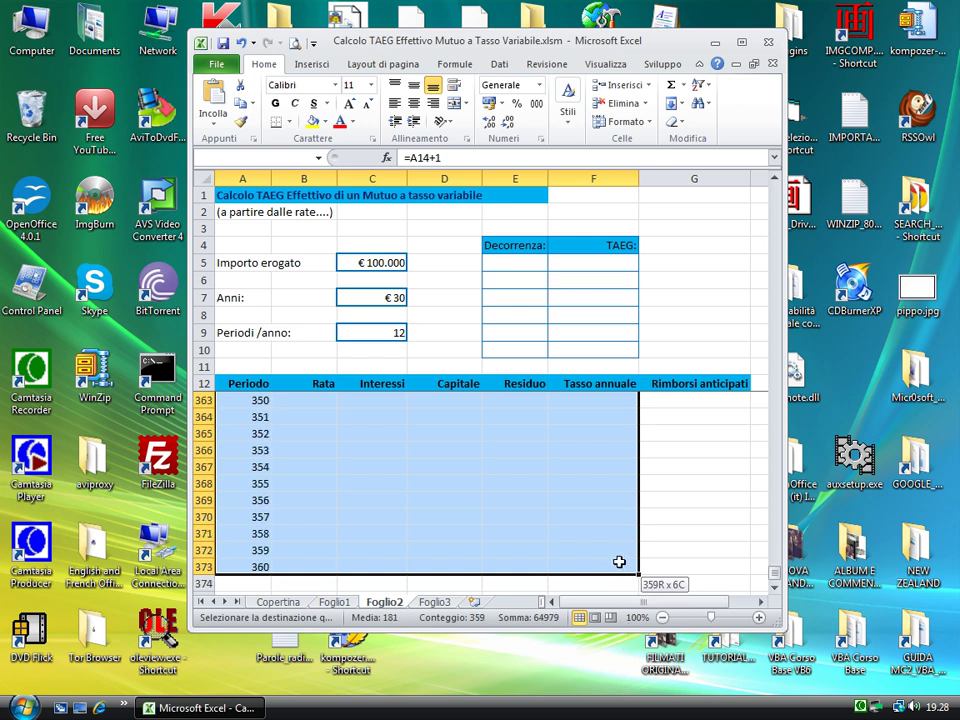
right_click(568, 551)
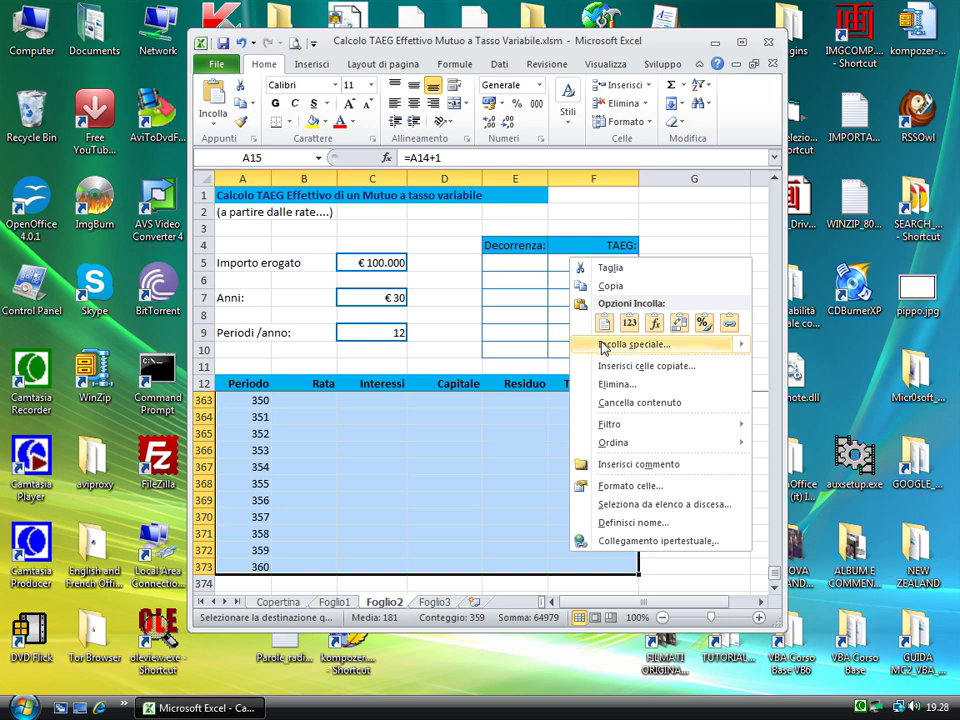
click(603, 322)
click(541, 567)
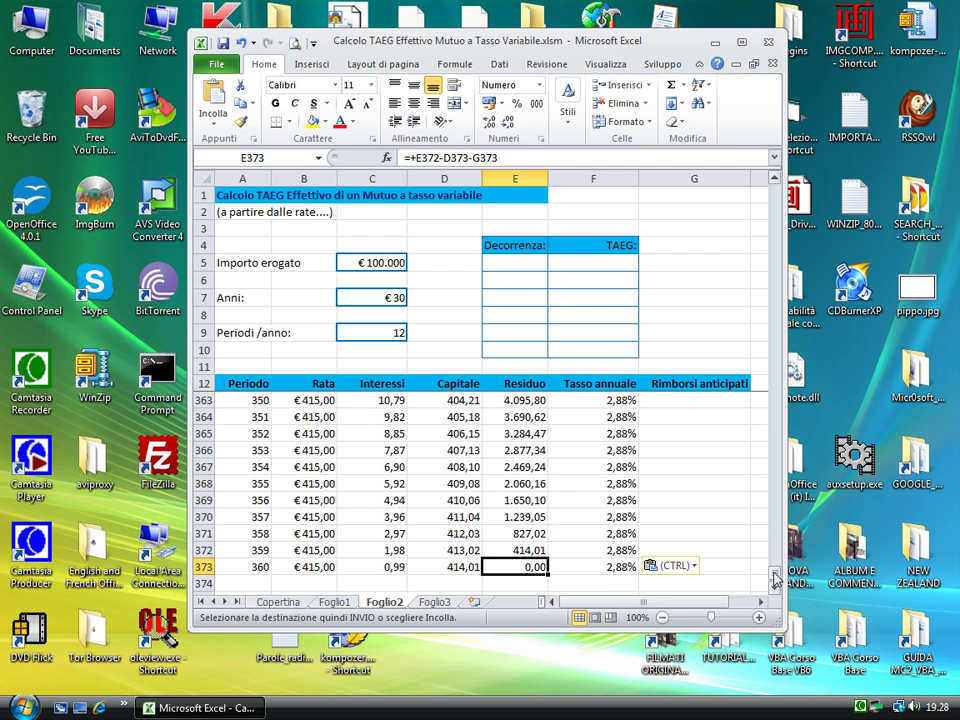
drag(776, 578, 779, 160)
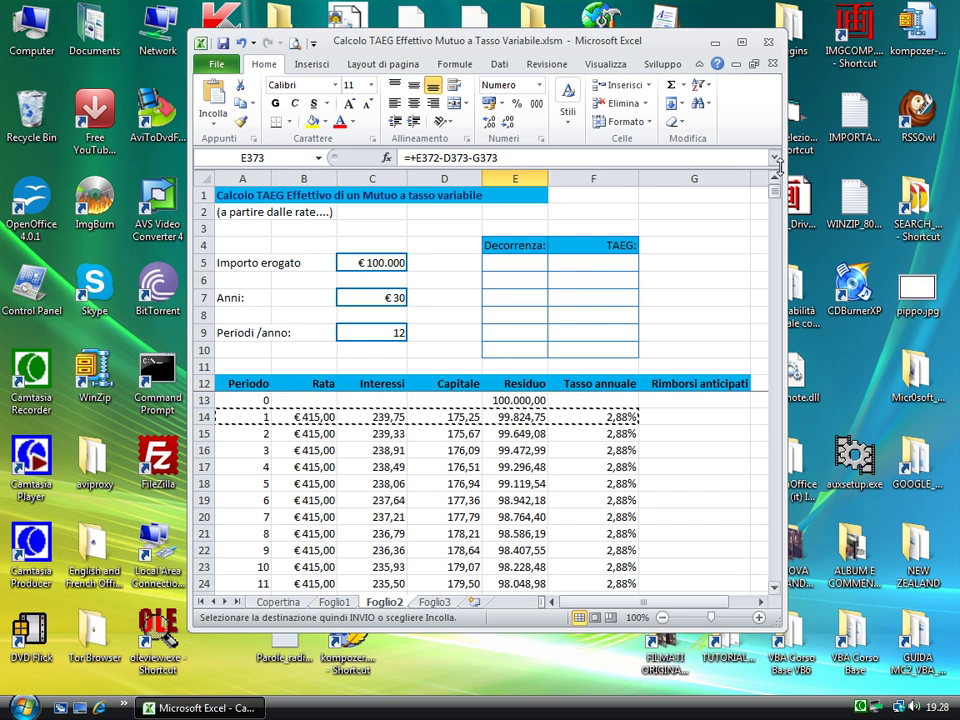
Step: Inspect E19's Residuo formula =+E18-D19-G19, which deducts the € 25.000,00 early repayment in G19
click(515, 433)
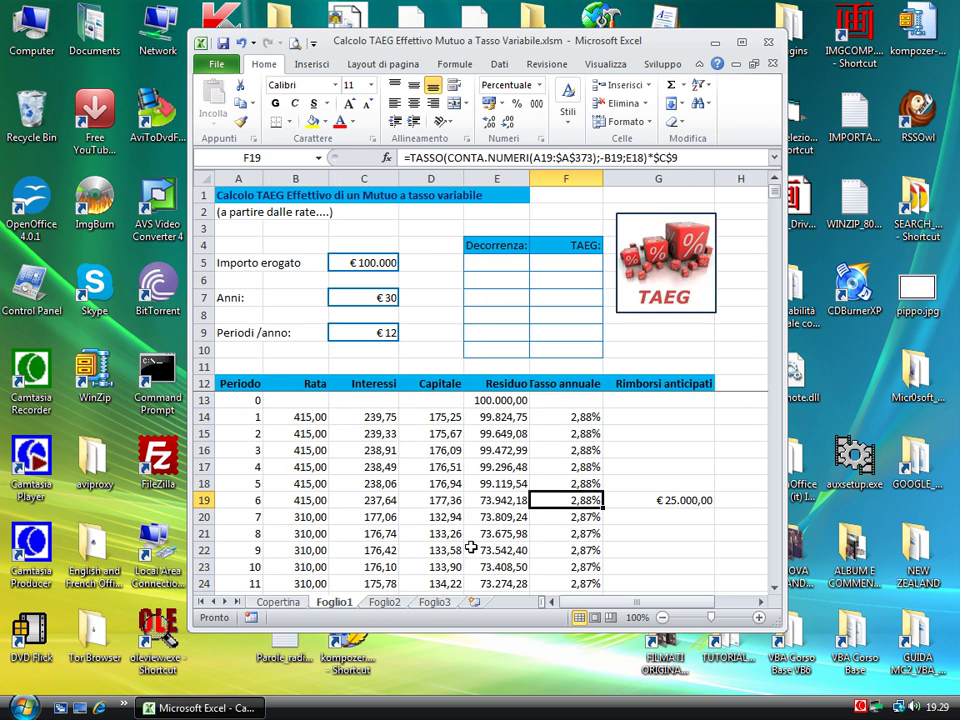
key(Left)
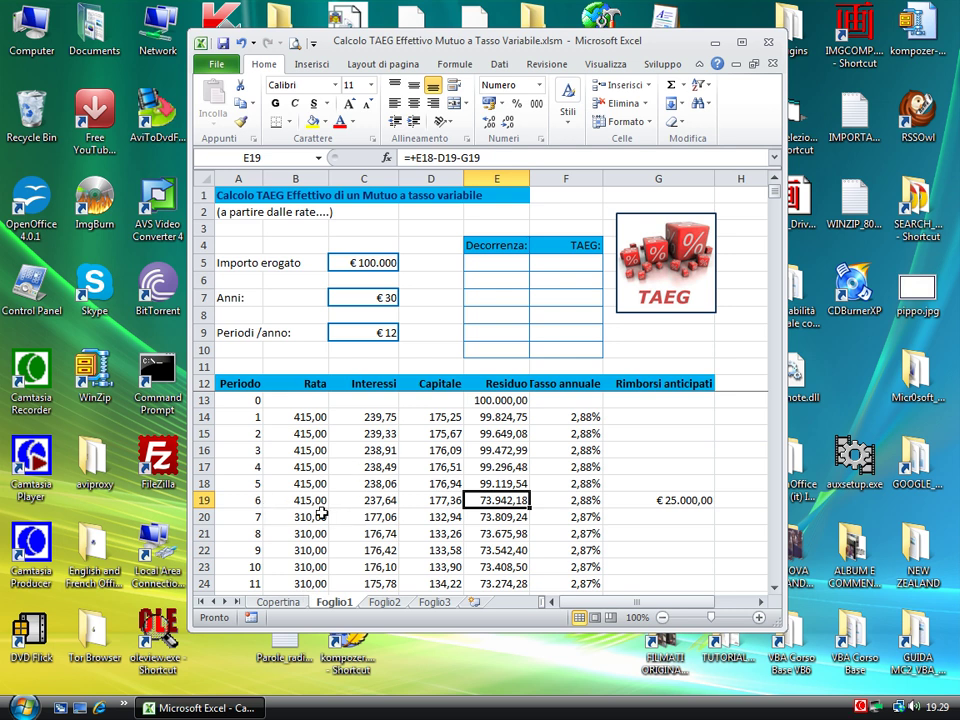
click(651, 503)
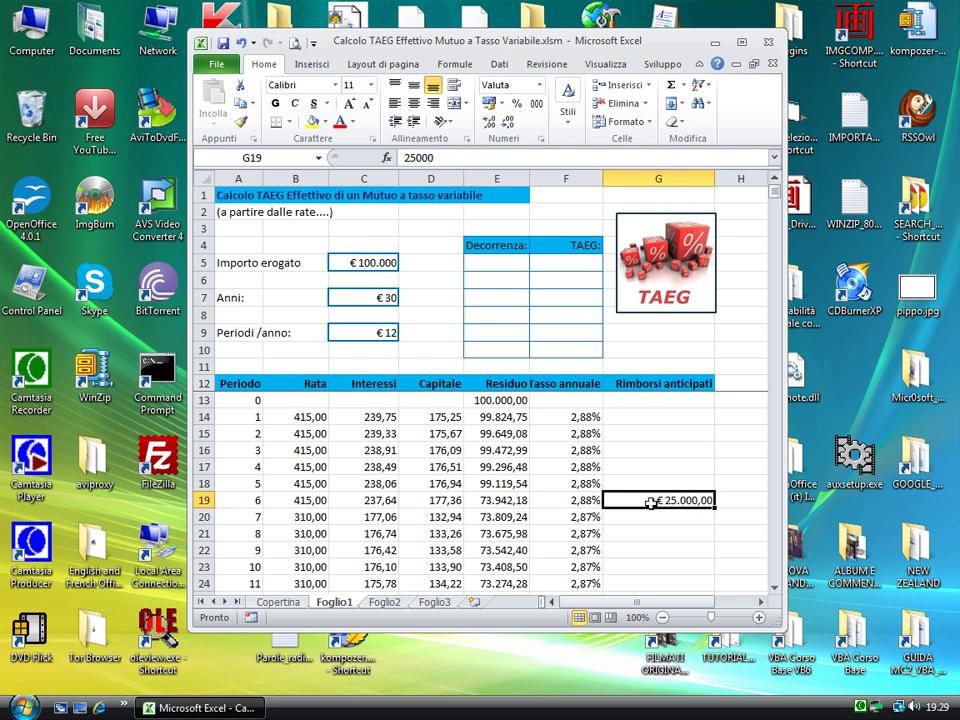
double_click(492, 501)
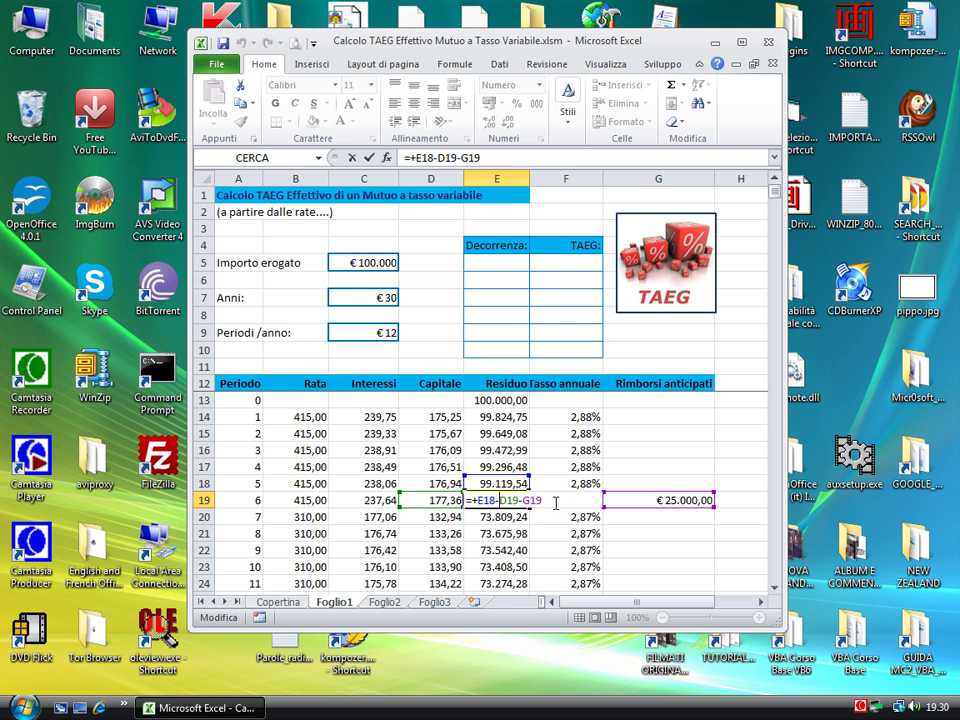
key(ctrl+Return)
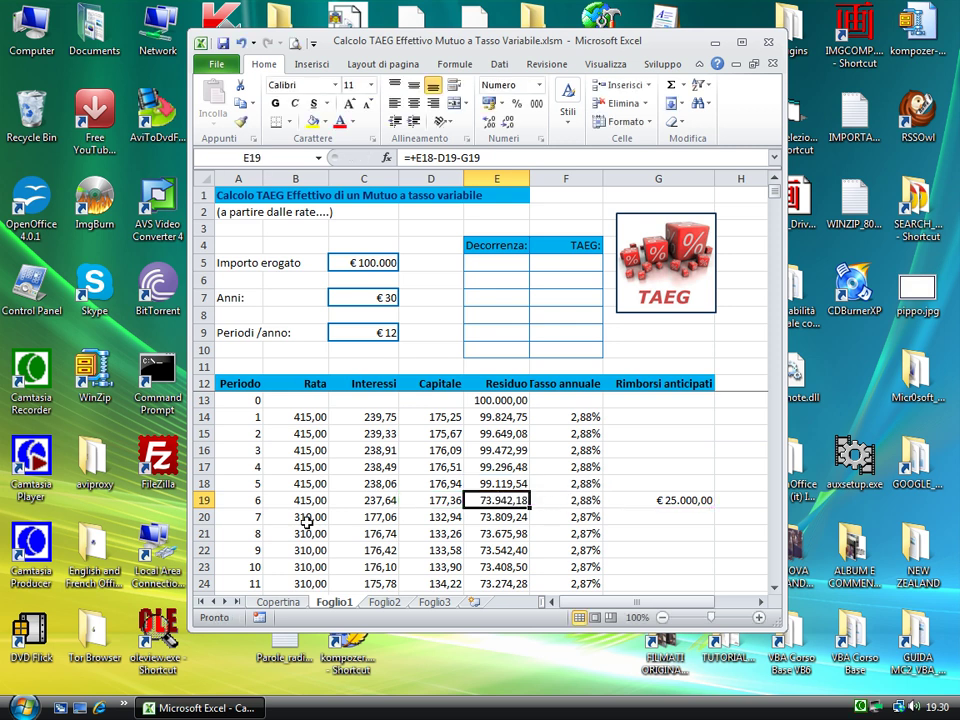
double_click(300, 516)
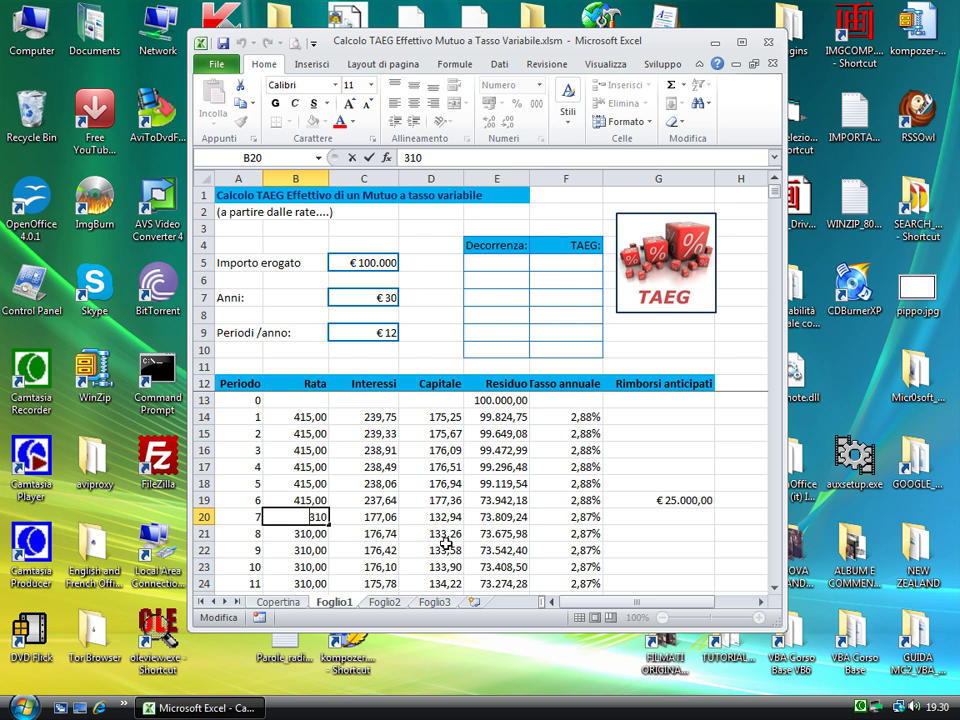
key(ctrl+Return)
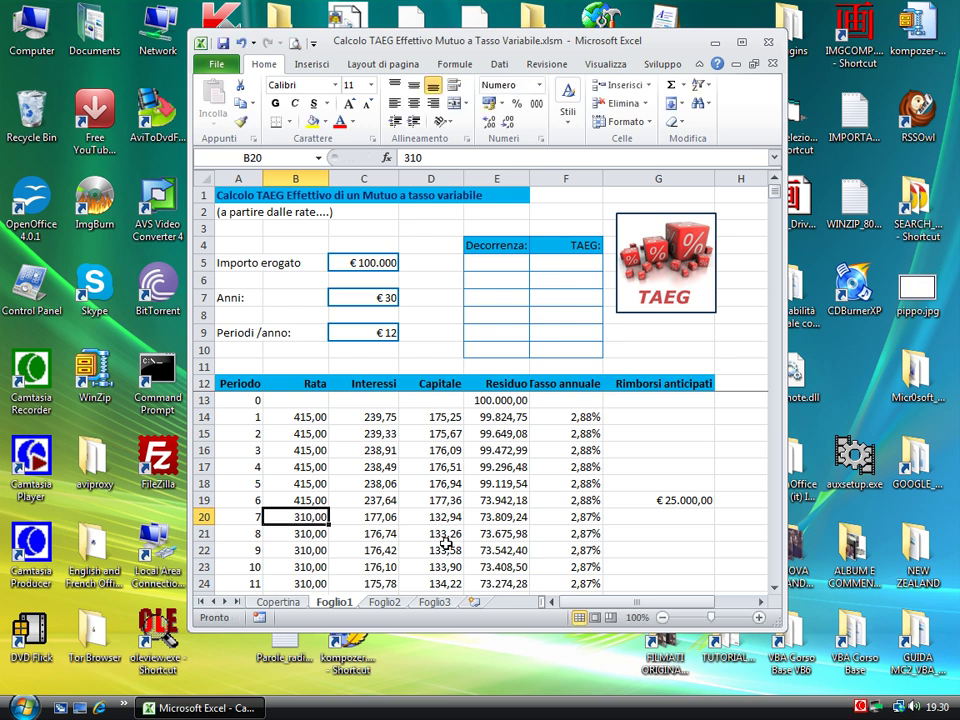
key(Right)
key(Right)
key(Right)
key(Right)
key(Right)
key(Up)
key(Left)
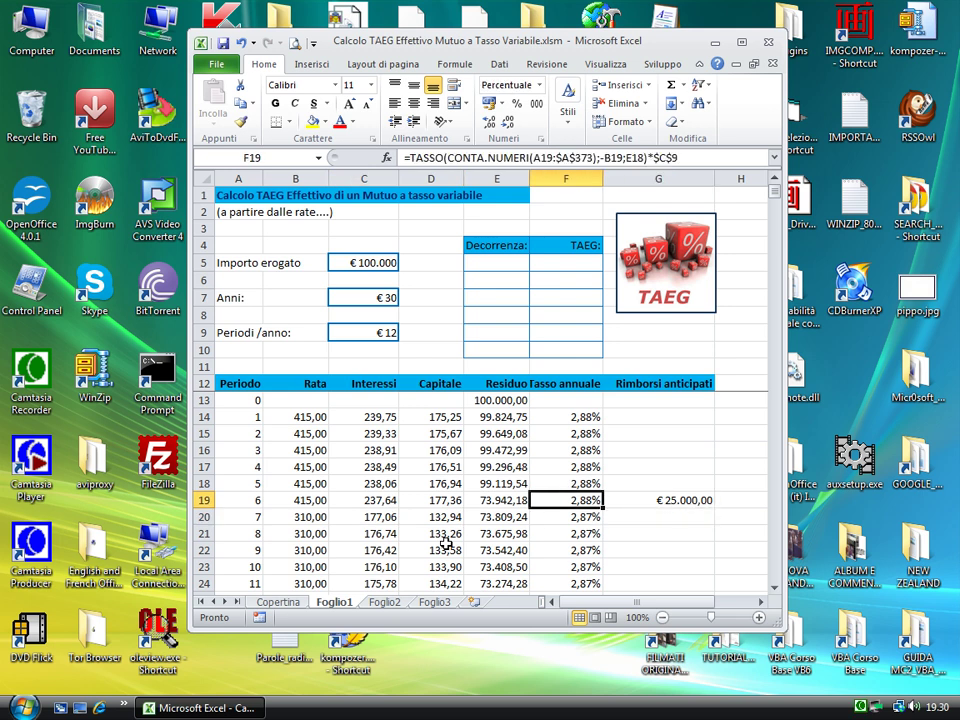
key(Down)
key(Up)
key(Down)
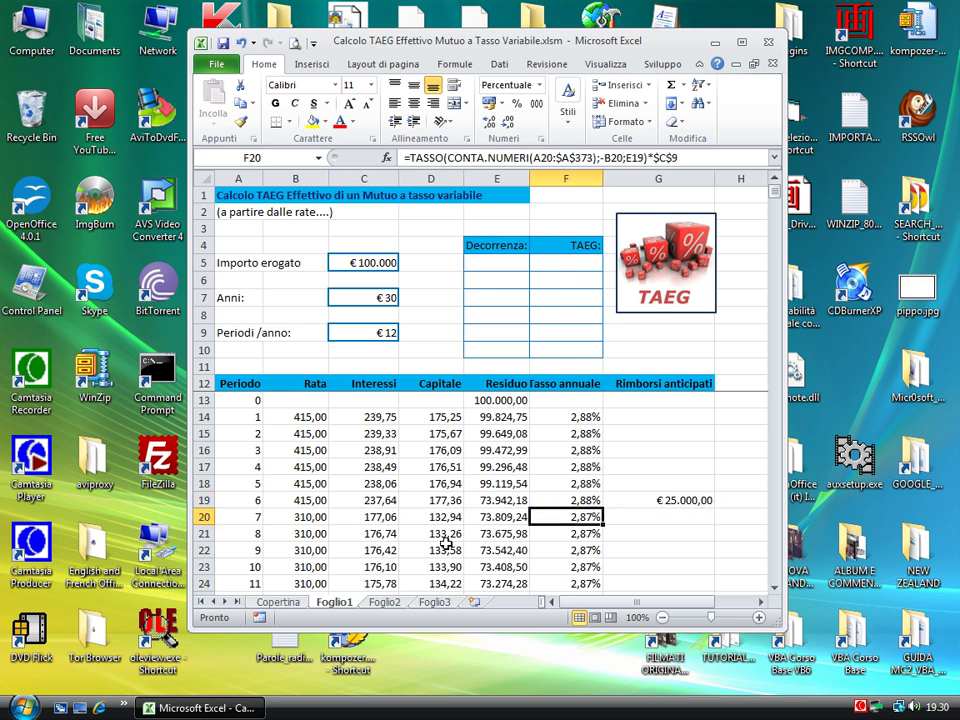
key(Down)
key(Left)
key(Left)
key(Left)
key(Down)
key(Down)
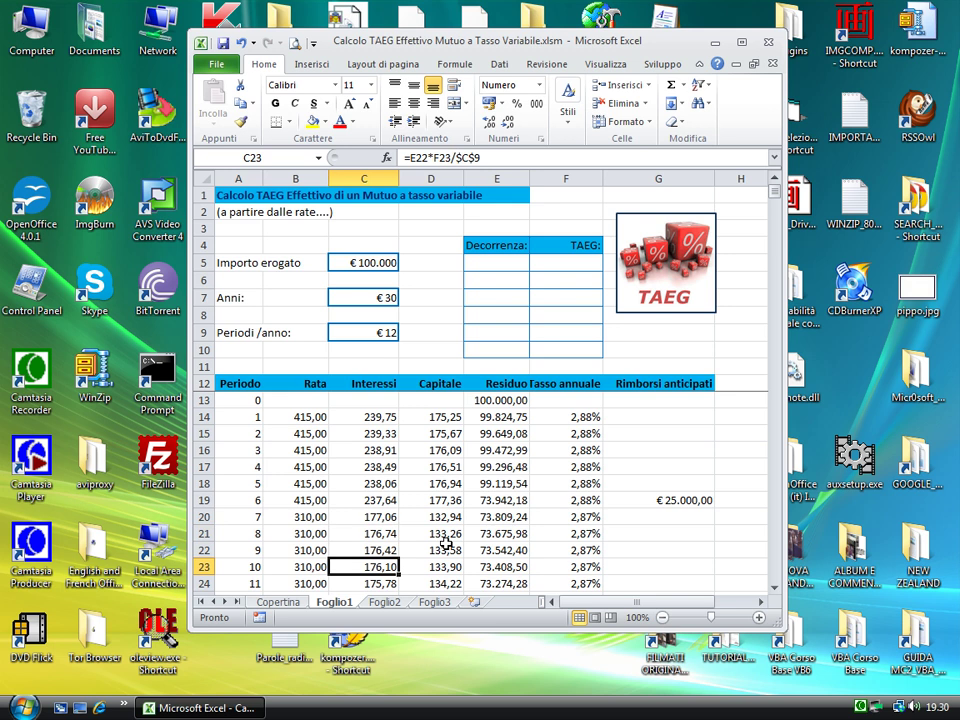
key(Down)
key(Down)
key(Down)
key(Down)
key(Down)
key(Down)
key(Down)
key(Down)
key(Down)
key(Down)
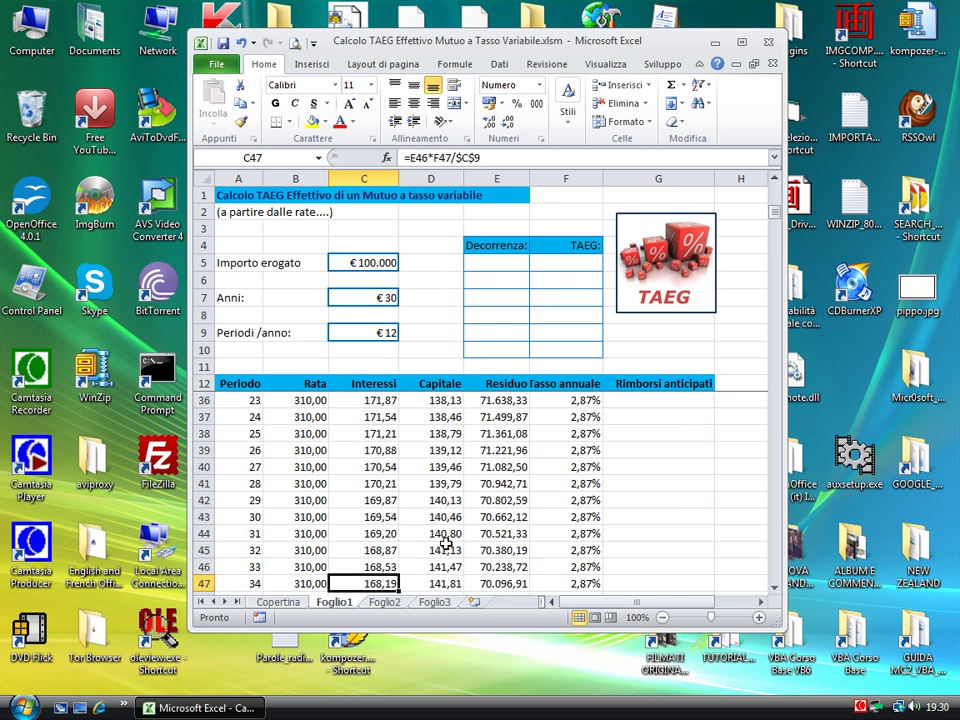
key(Down)
key(Down)
key(Down)
key(Down)
key(Down)
key(Down)
key(Down)
key(Down)
key(Down)
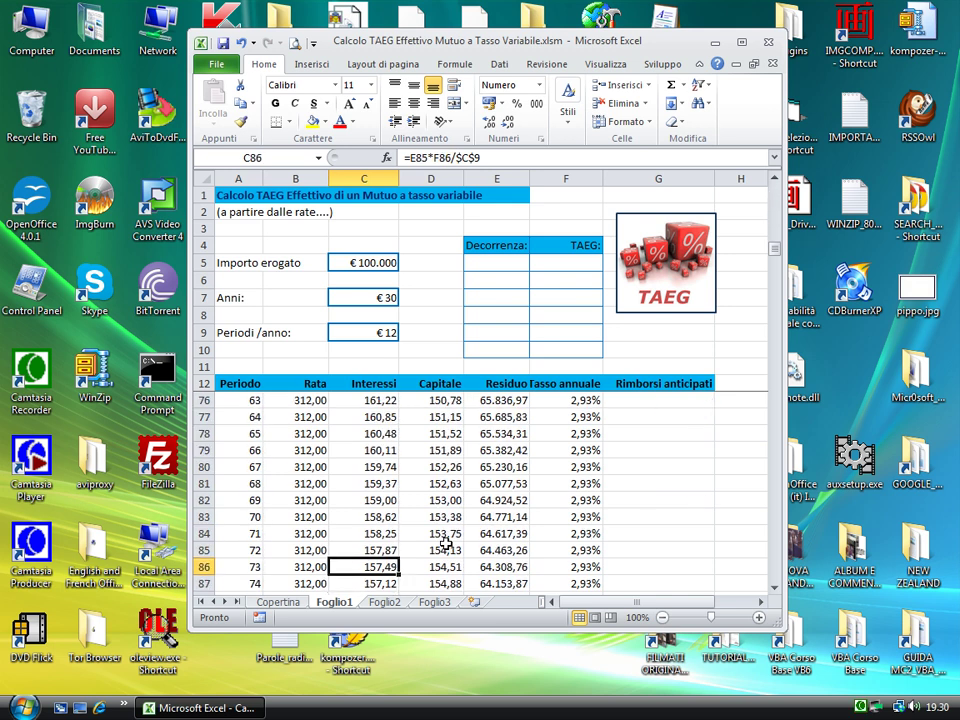
key(Up)
key(Up)
key(Up)
key(Up)
key(Up)
key(Up)
key(Up)
key(Up)
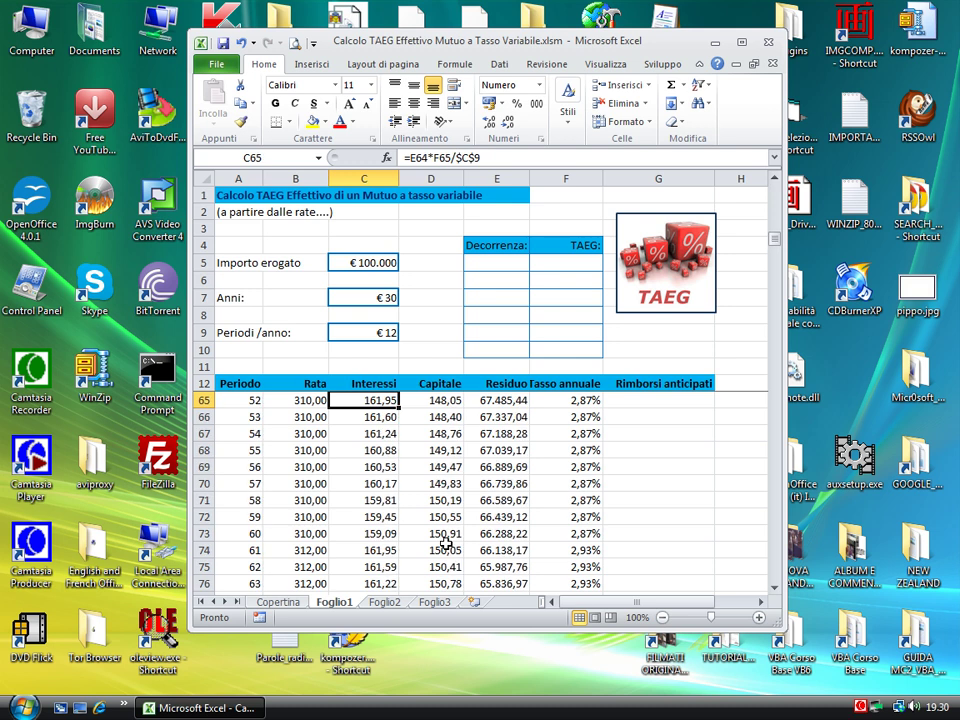
key(Down)
key(Down)
key(Down)
key(Left)
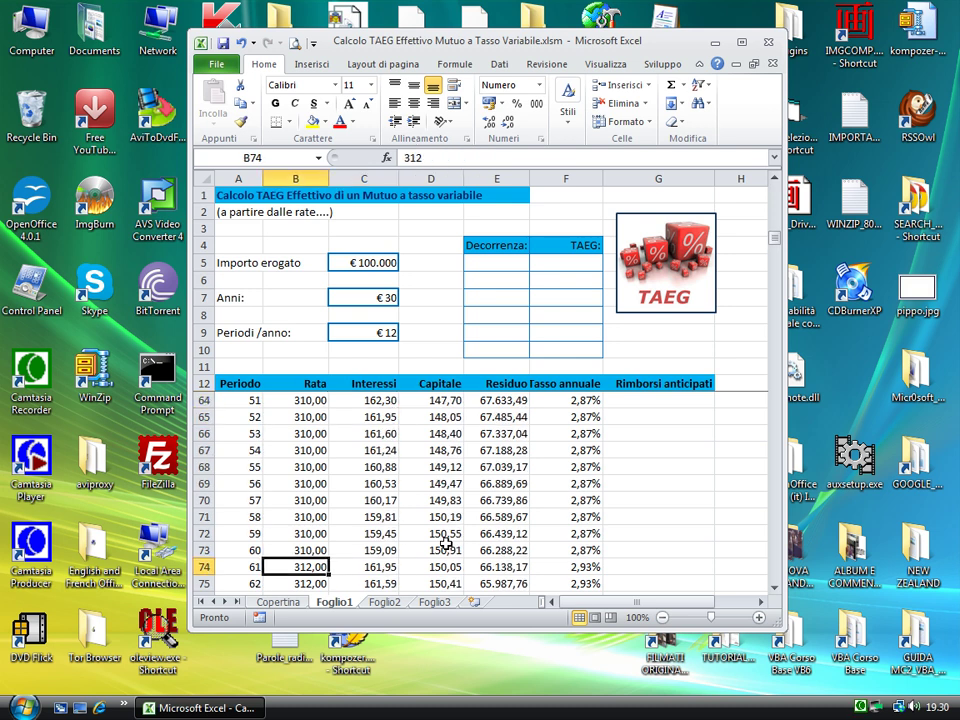
key(Right)
key(Right)
key(Right)
key(Right)
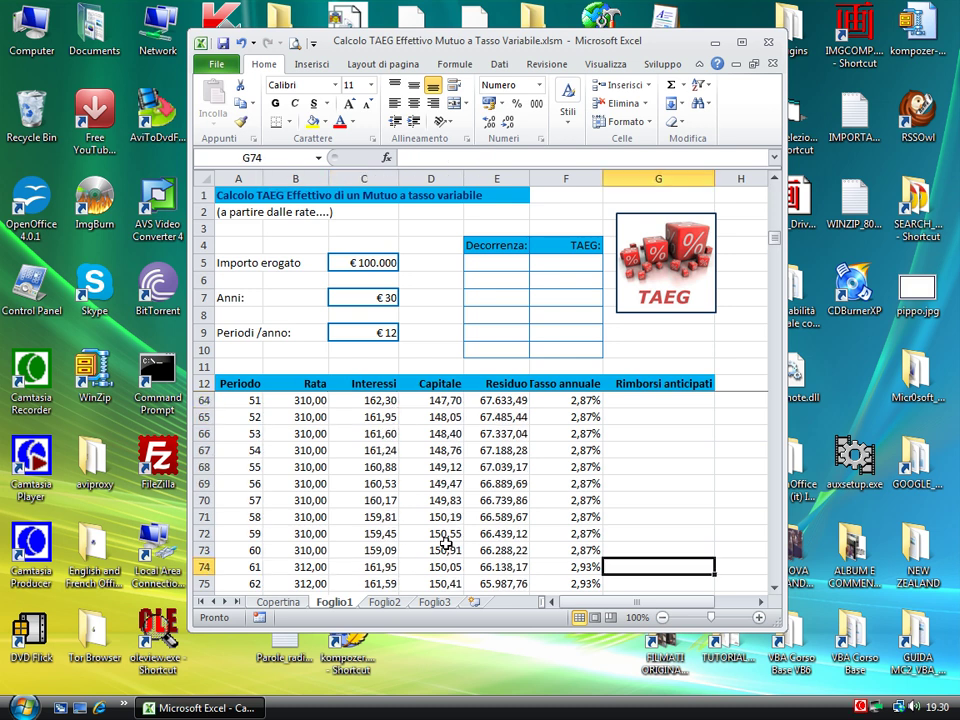
key(Left)
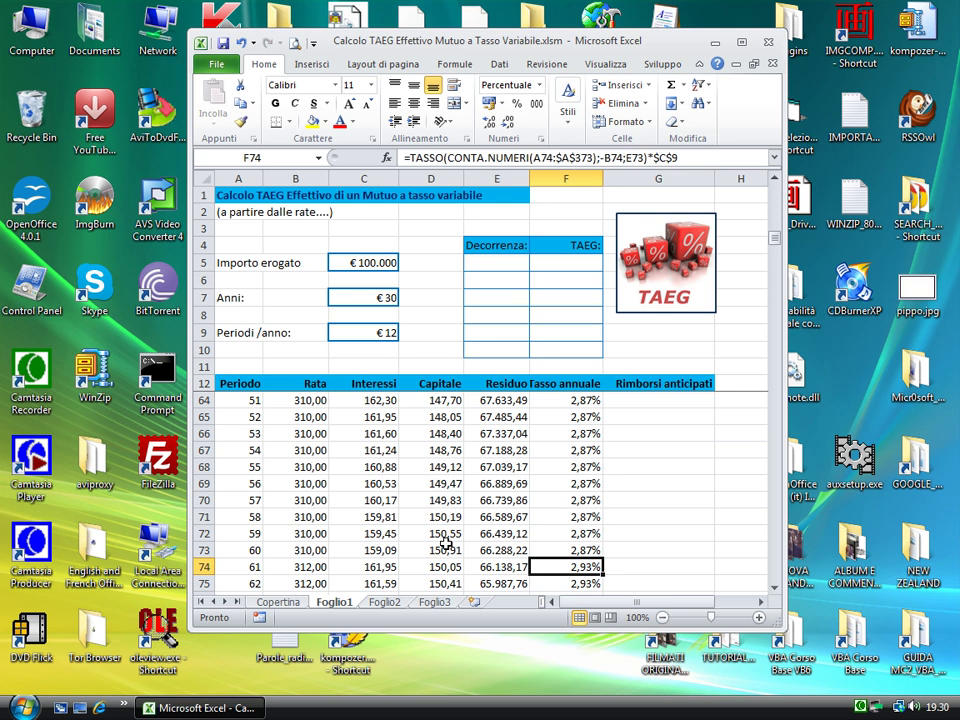
double_click(560, 566)
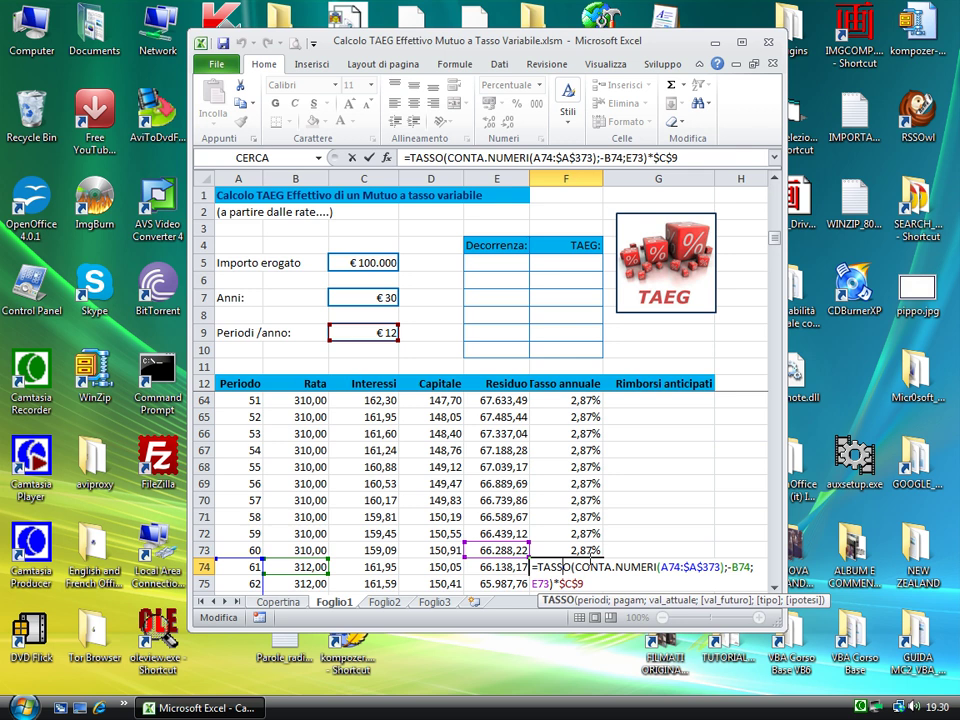
key(Escape)
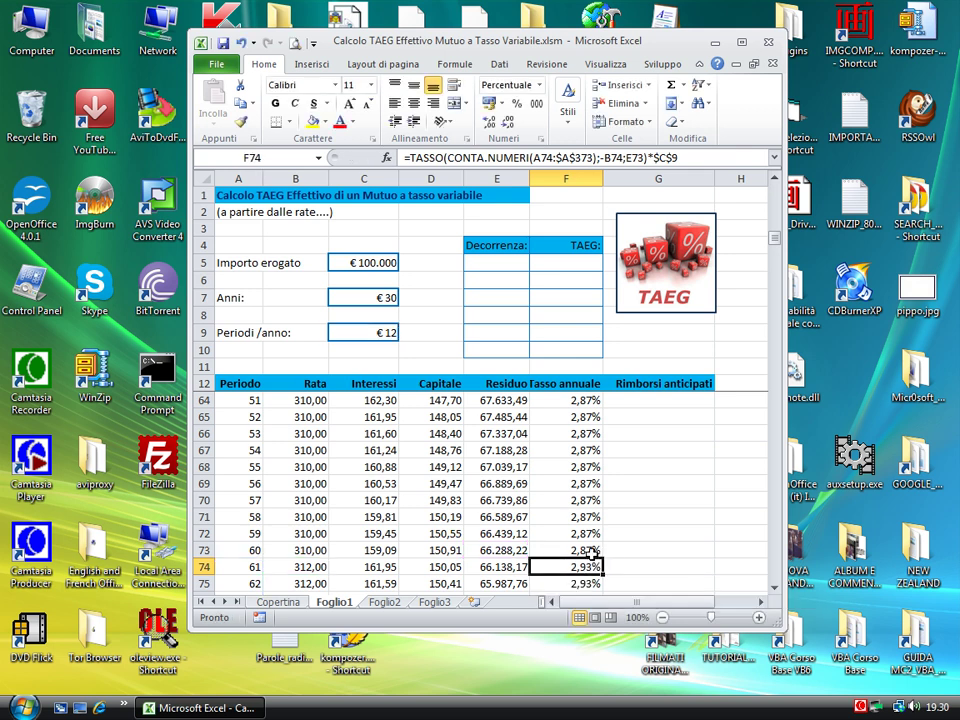
click(594, 551)
click(590, 567)
click(774, 588)
click(774, 588)
click(774, 592)
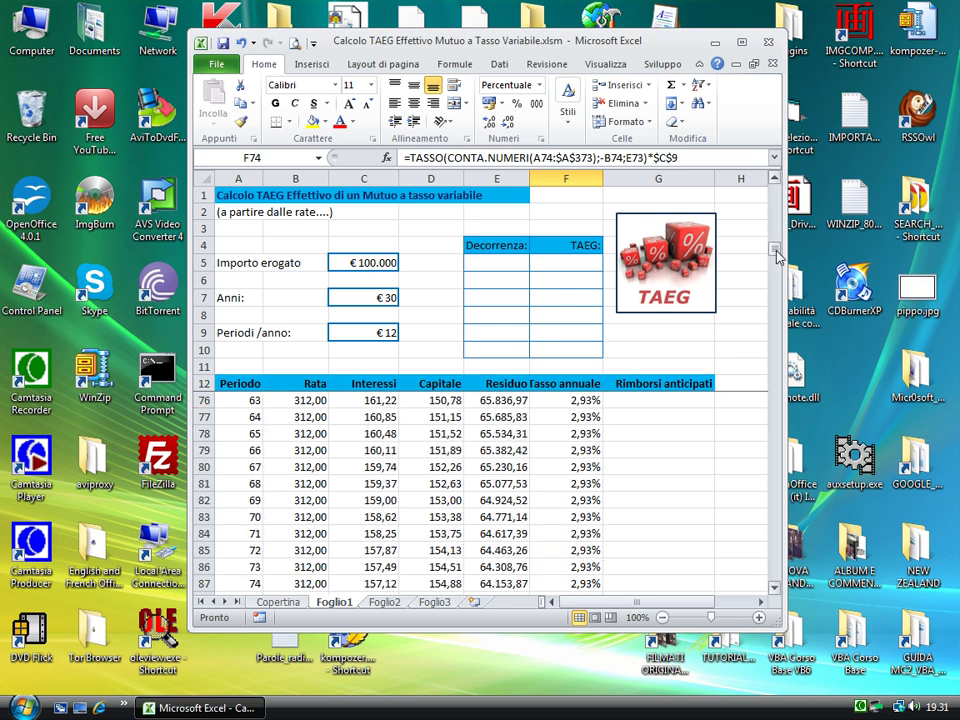
mouse_move(777, 253)
mouse_down()
mouse_move(772, 492)
mouse_move(782, 448)
mouse_up()
click(300, 400)
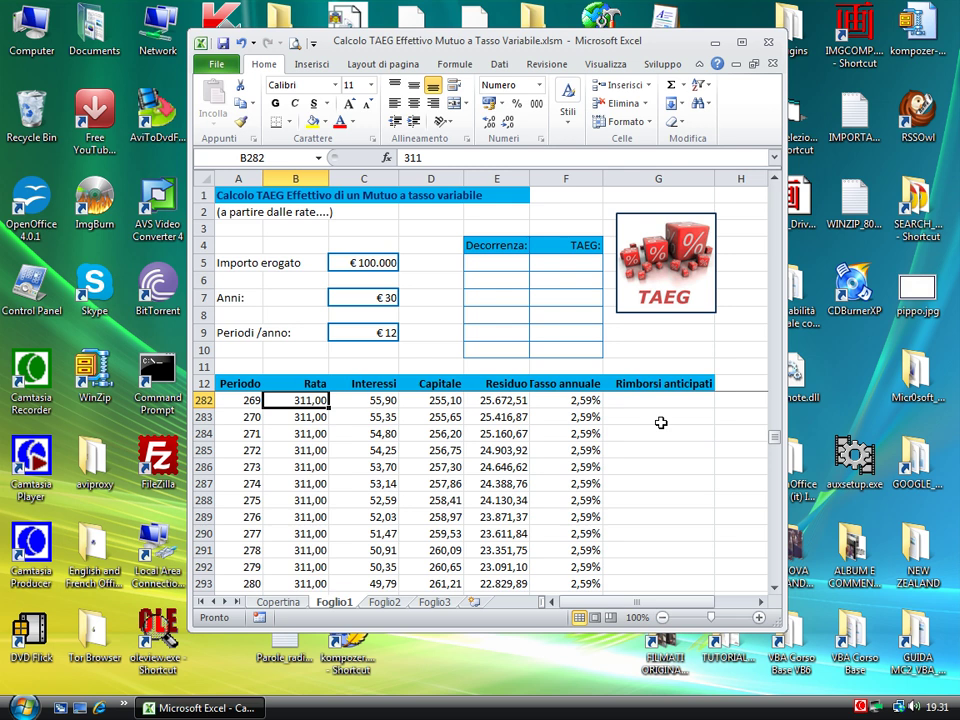
click(320, 418)
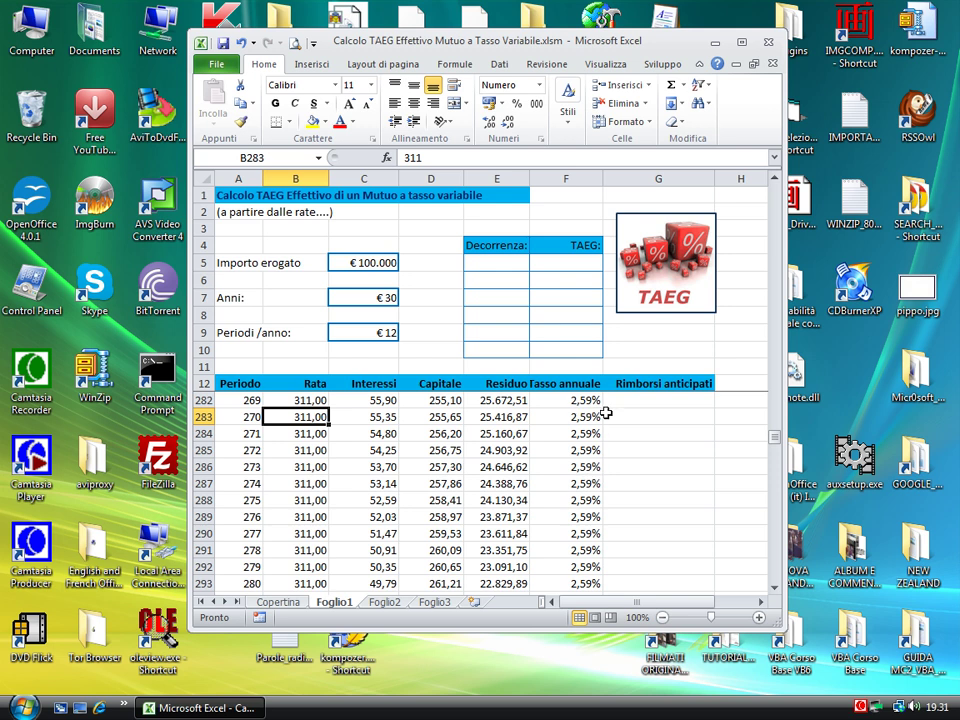
drag(776, 438, 777, 518)
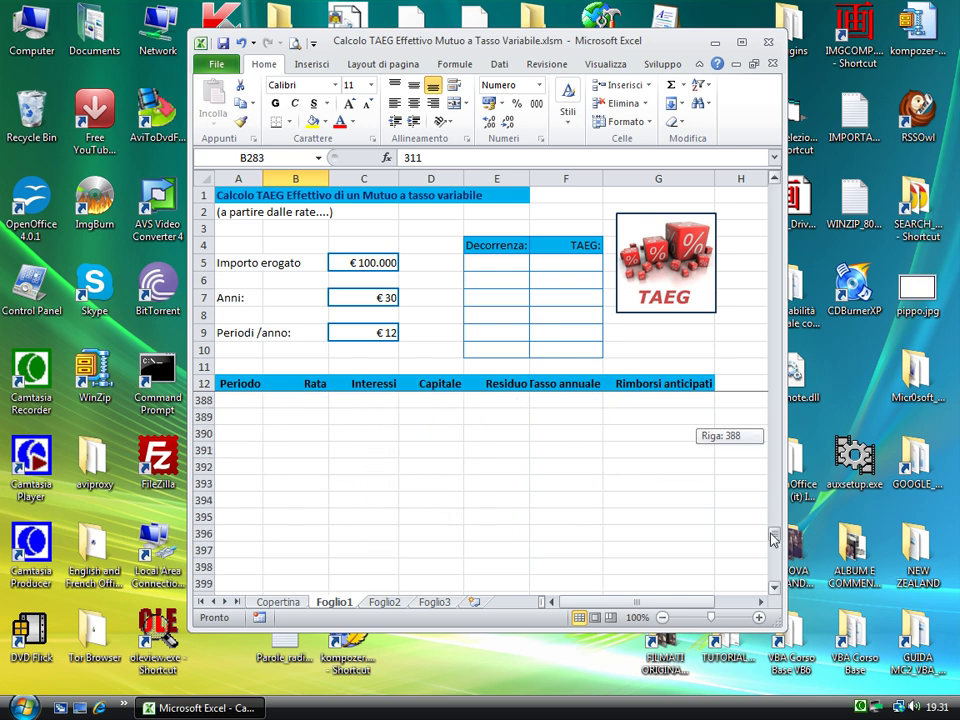
Step: Review the final residual formula in E373 and the row-375 totals in B, C, D and G
double_click(508, 483)
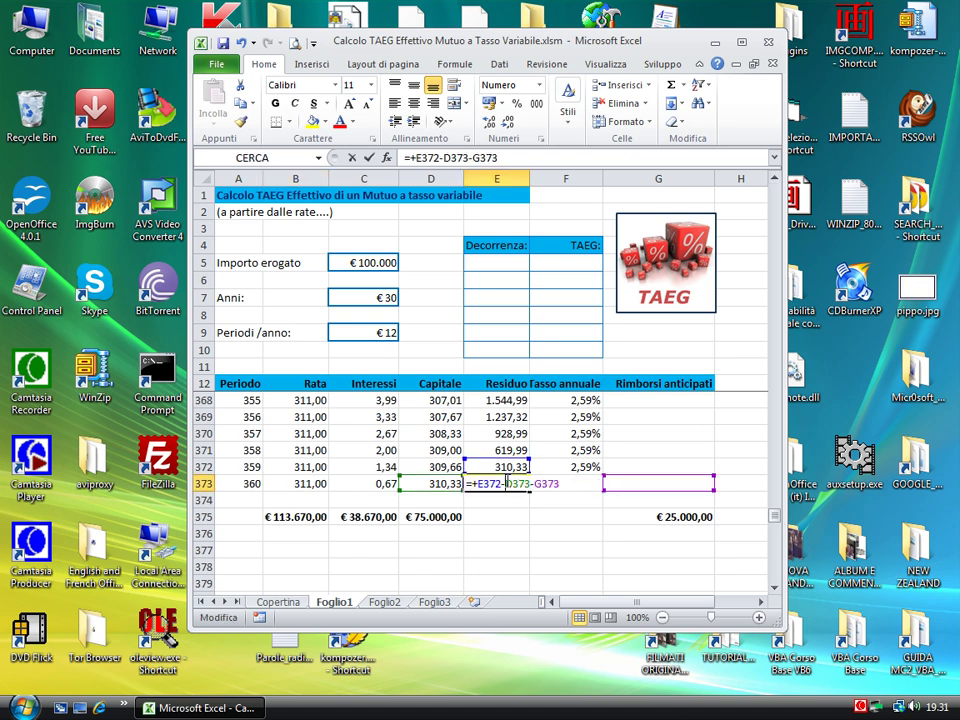
click(291, 516)
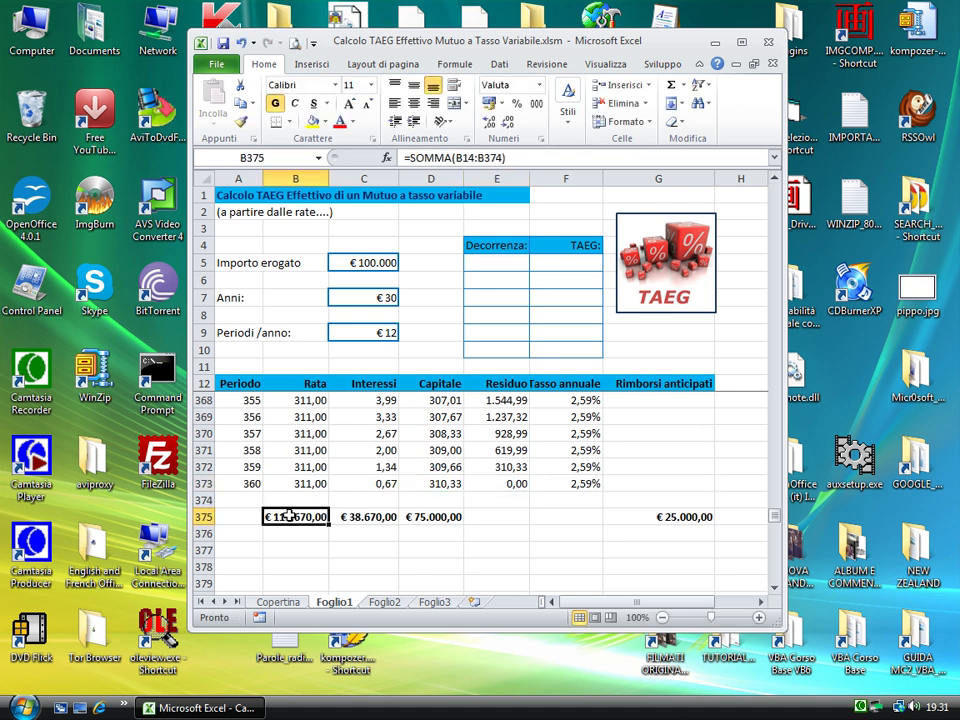
click(372, 516)
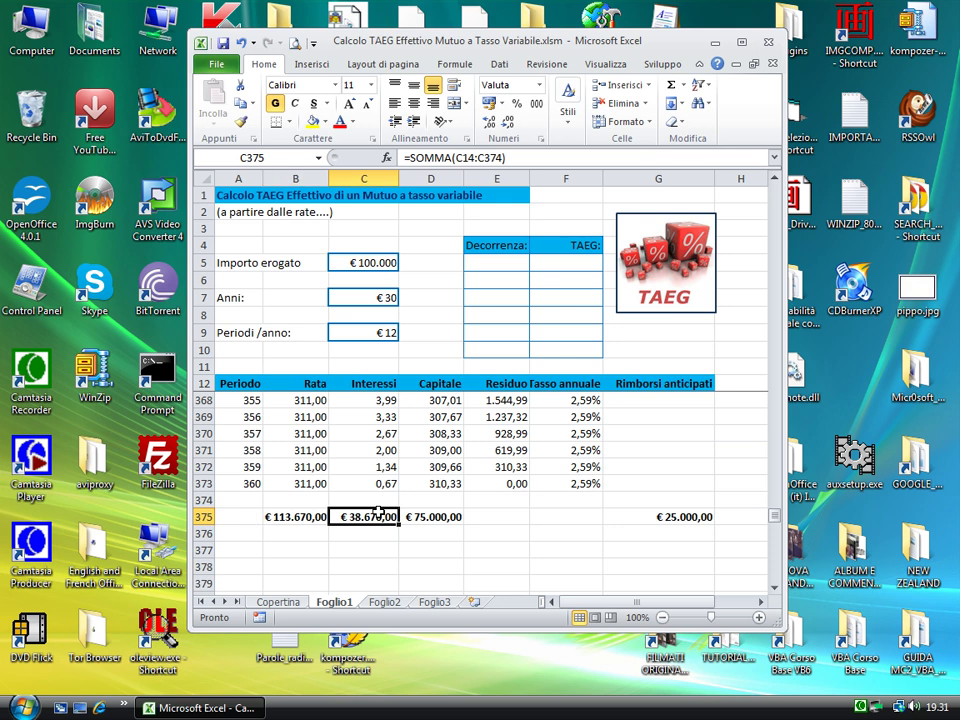
click(440, 516)
click(683, 518)
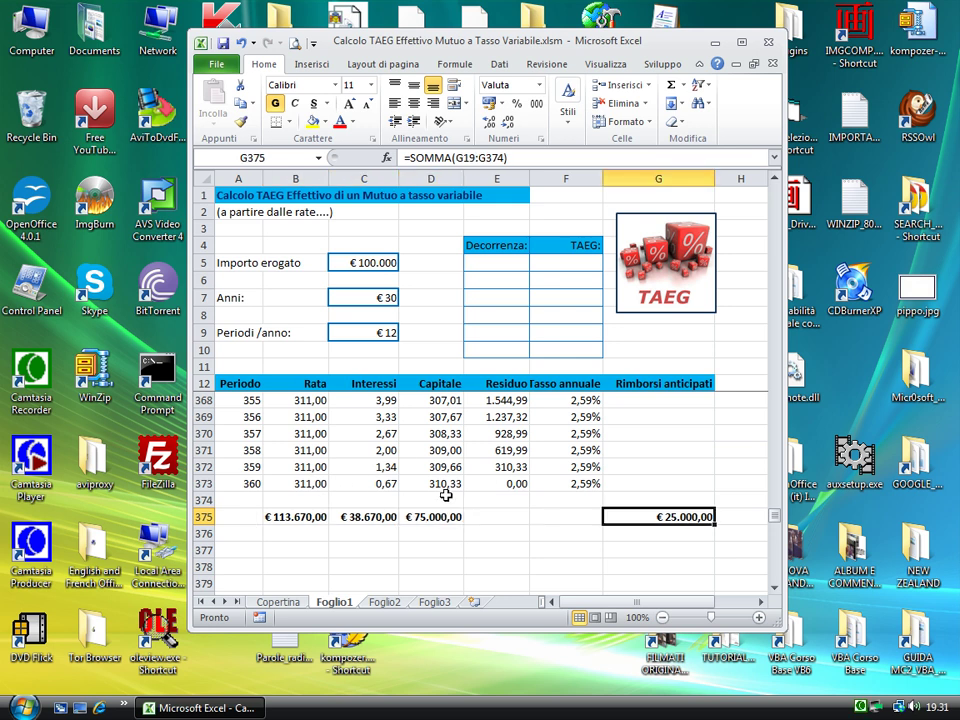
double_click(505, 484)
key(Escape)
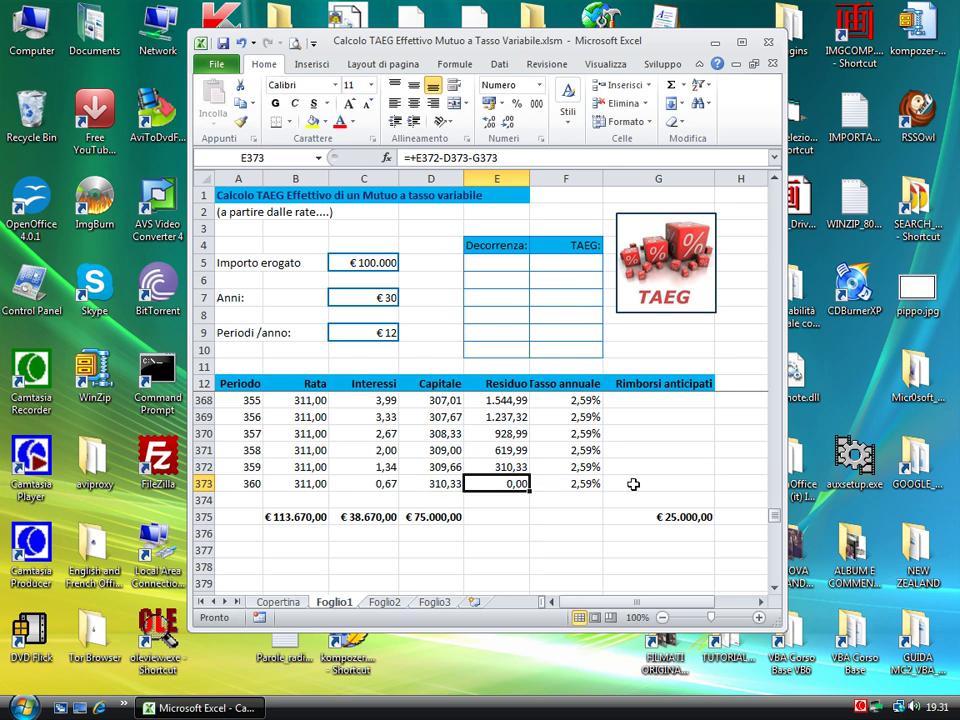
Step: Enlarge the Excel window, select E5 and open the Visual Basic editor via Alt+F11
drag(782, 624, 799, 625)
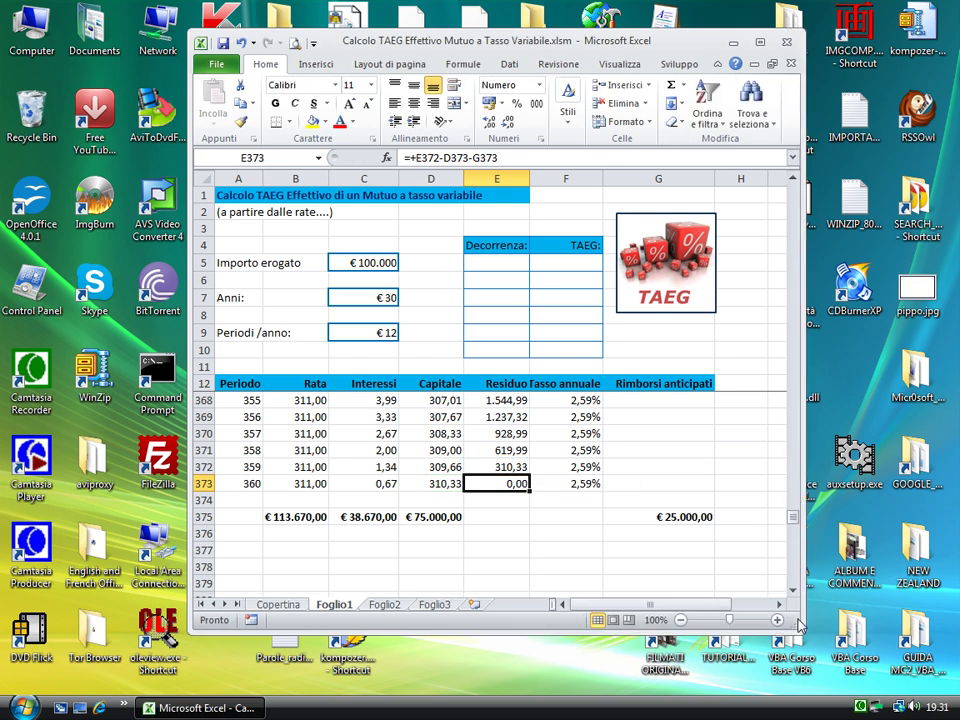
click(486, 260)
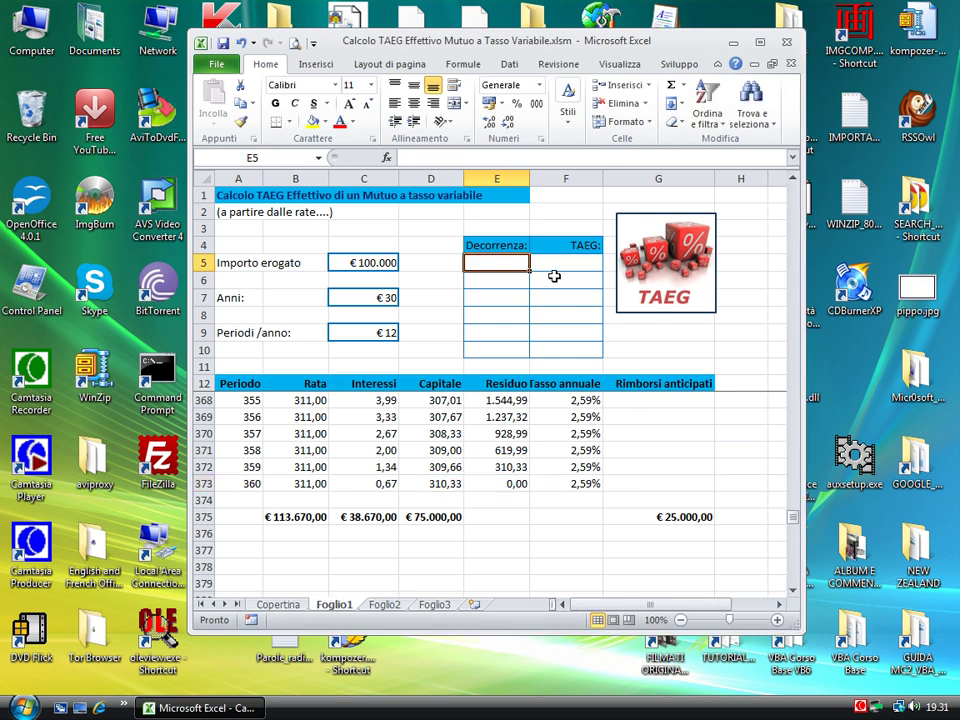
click(677, 64)
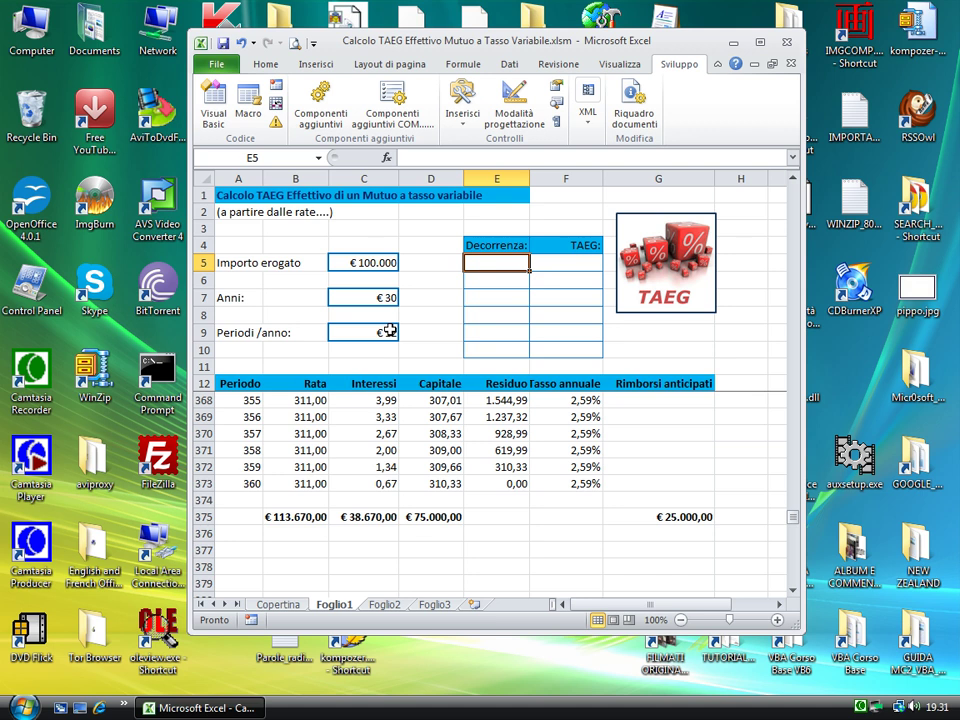
key(alt+F11)
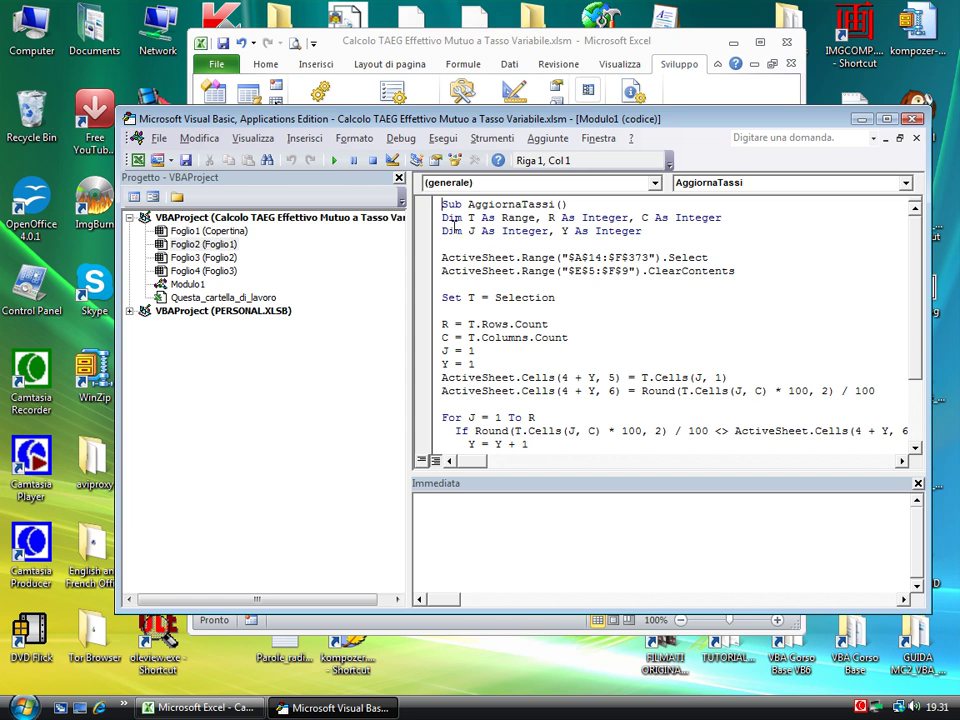
Step: Walk through the macro's ActiveSheet.Range, Set T, R = T.Rows.Count and rate-table-writing lines
click(886, 121)
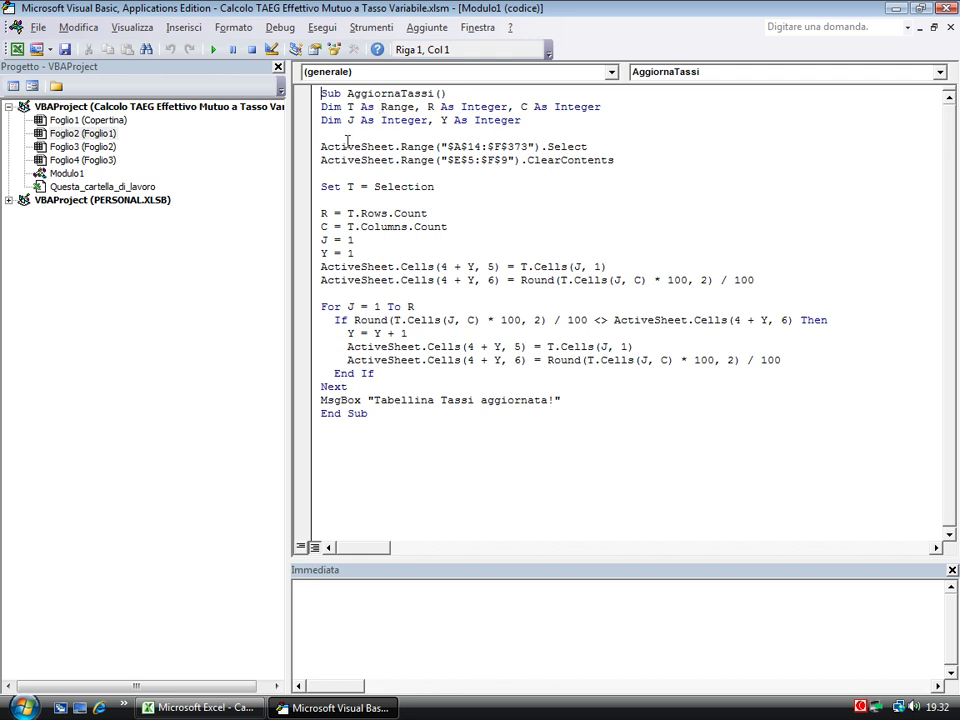
drag(321, 146, 622, 160)
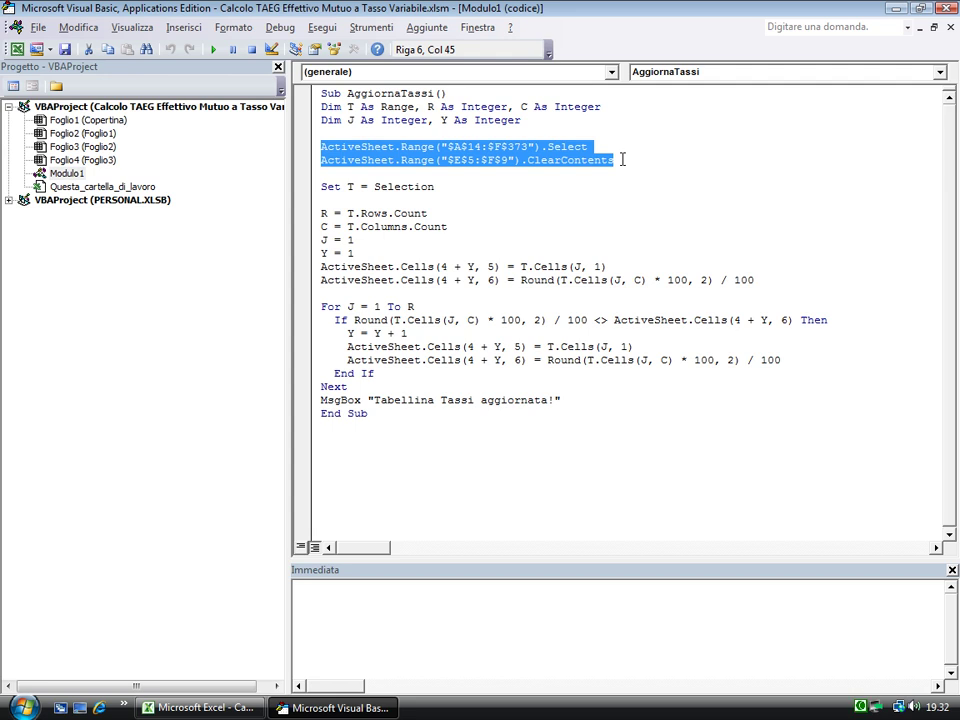
click(586, 147)
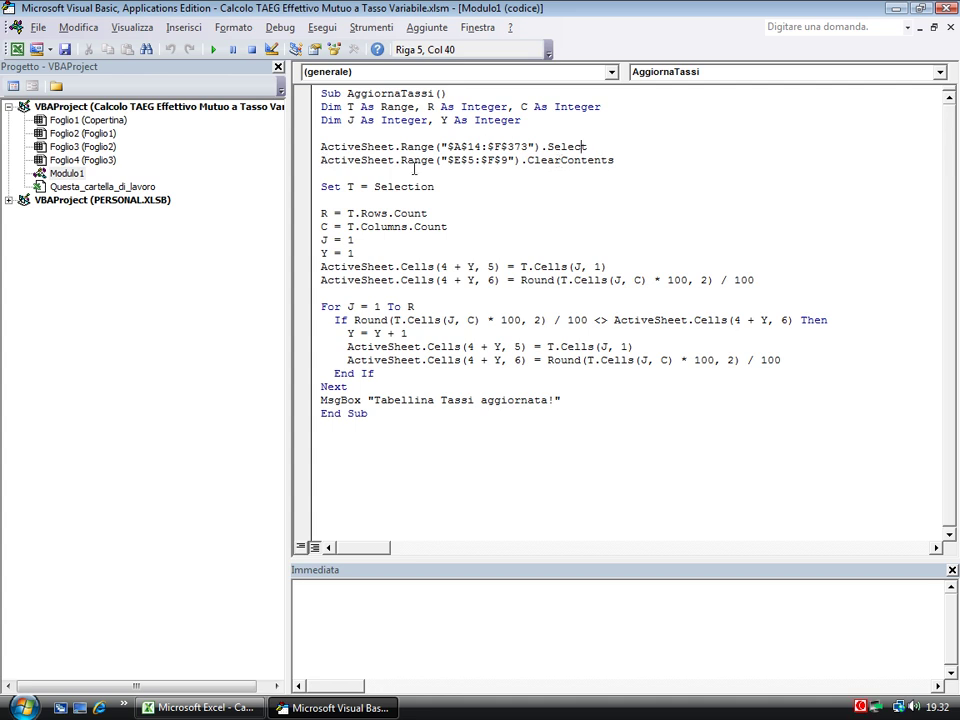
drag(321, 186, 421, 188)
click(457, 187)
drag(588, 147, 321, 147)
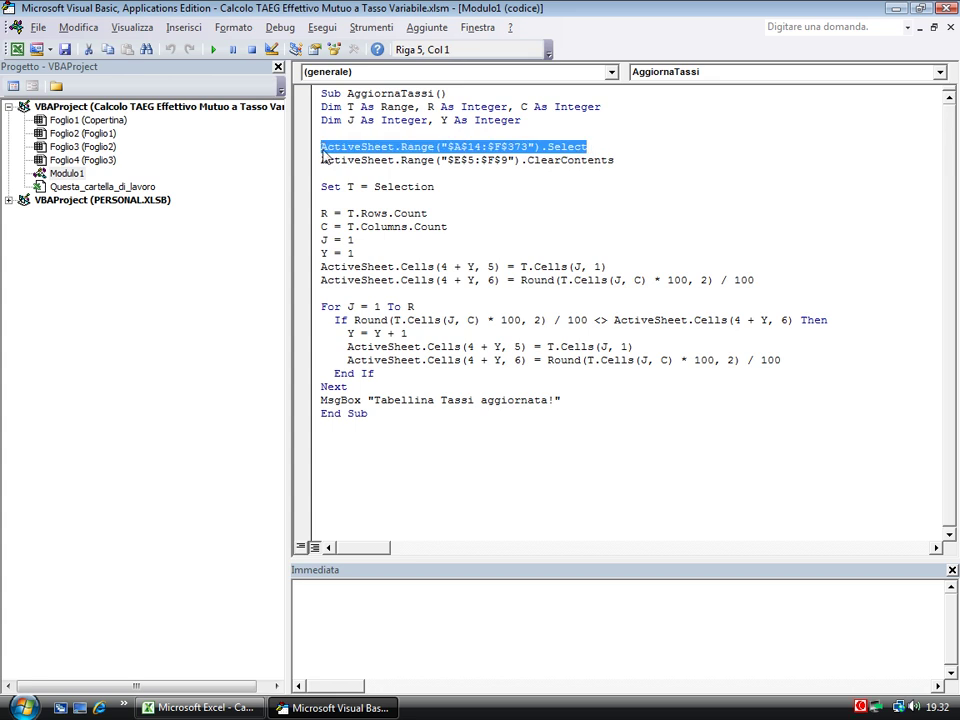
click(352, 186)
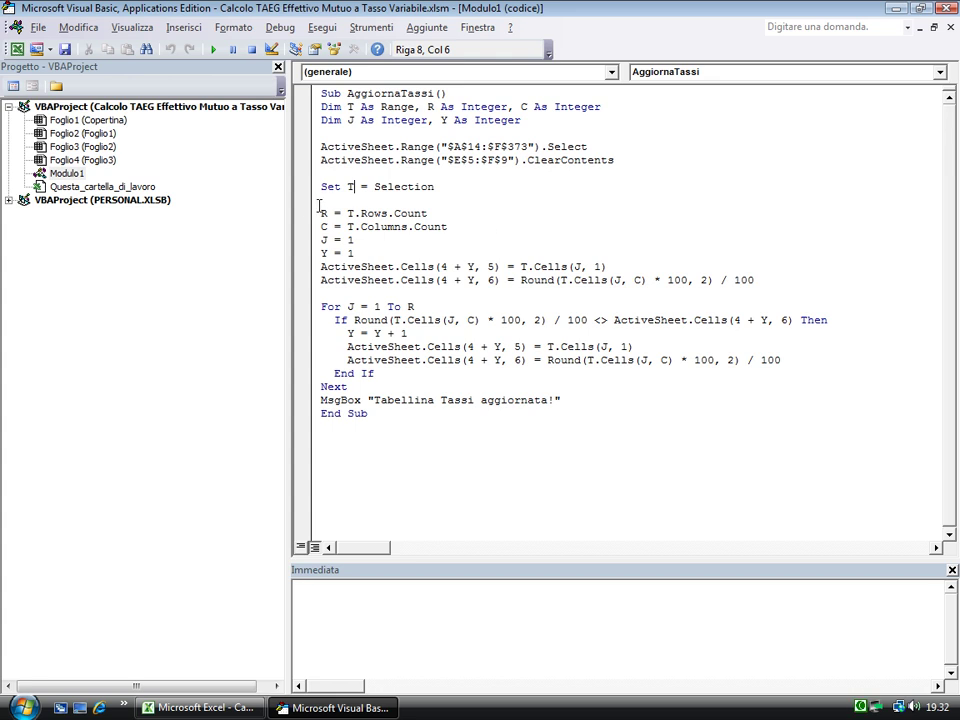
drag(322, 213, 446, 215)
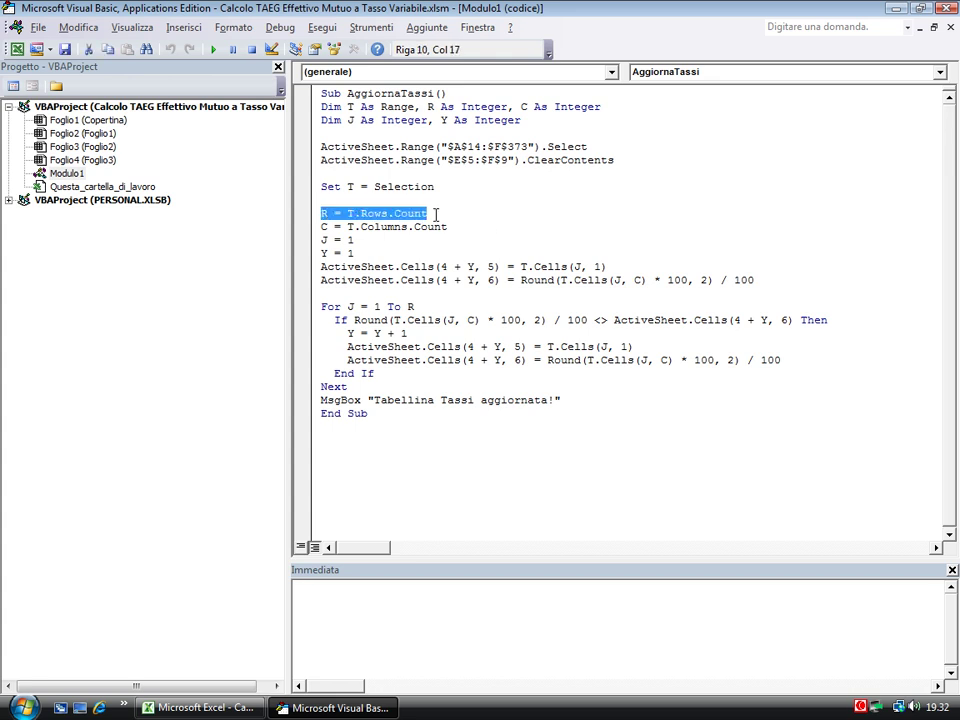
click(356, 214)
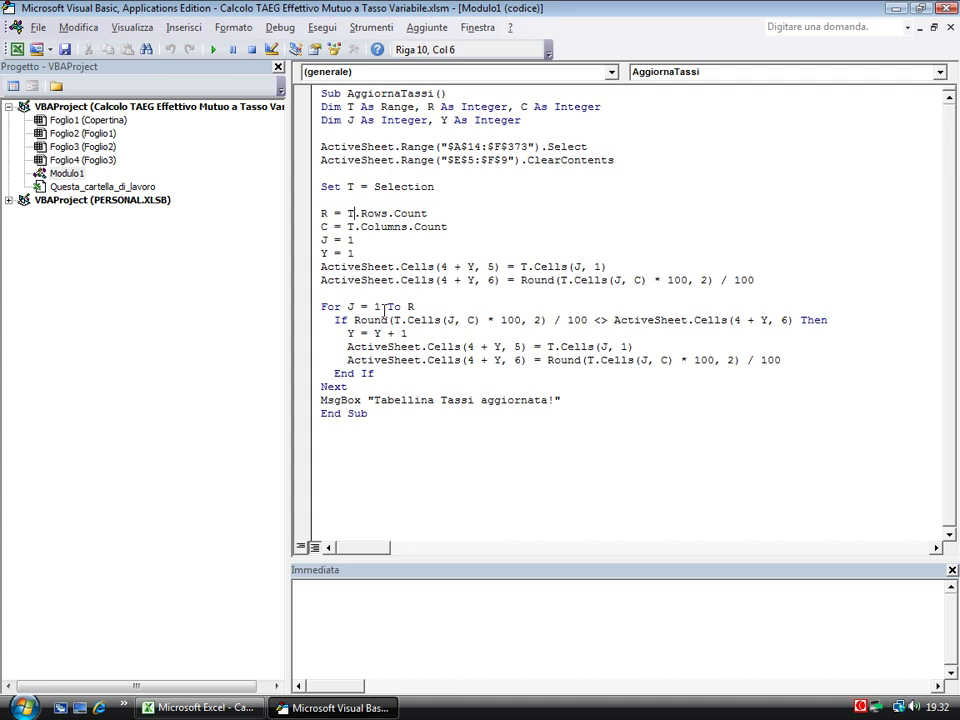
drag(321, 267, 774, 280)
Step: In the workbook, check the F14 annual rate formula and the Decorrenza/TAEG cells E5 and F5
click(242, 706)
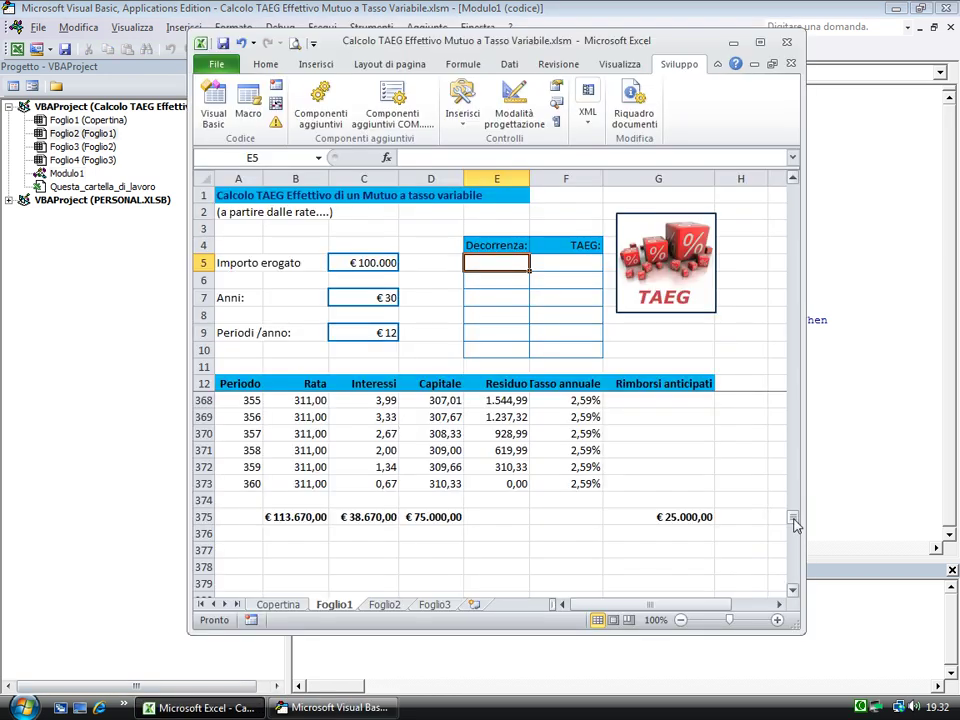
drag(792, 517, 792, 195)
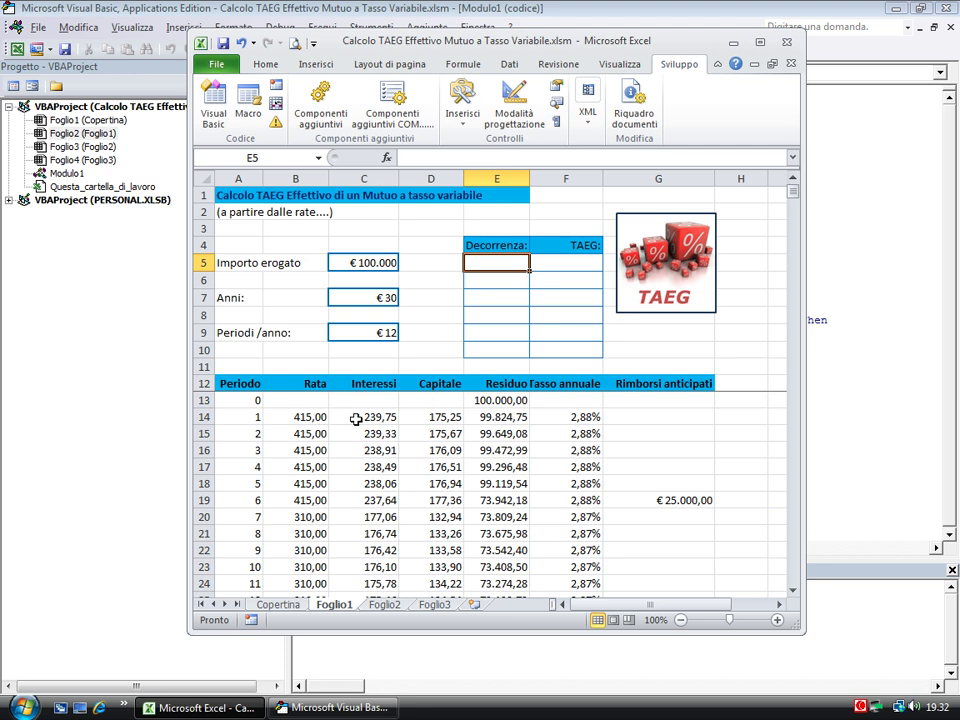
click(593, 417)
click(512, 261)
click(559, 260)
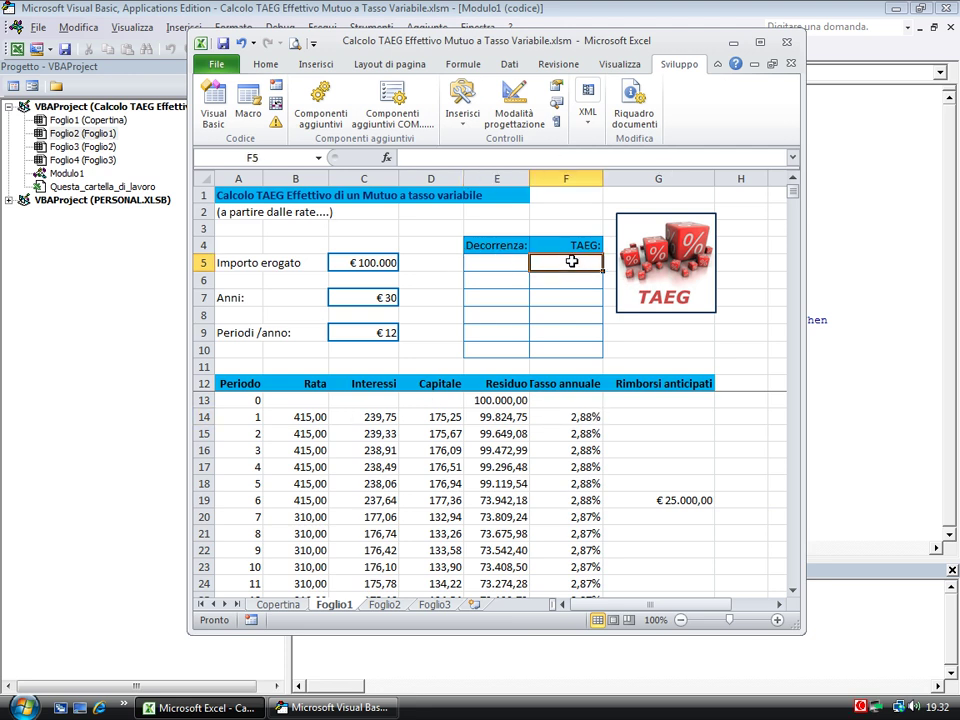
Step: Review the If Round comparison line in the macro, then return to the Excel workbook
click(140, 299)
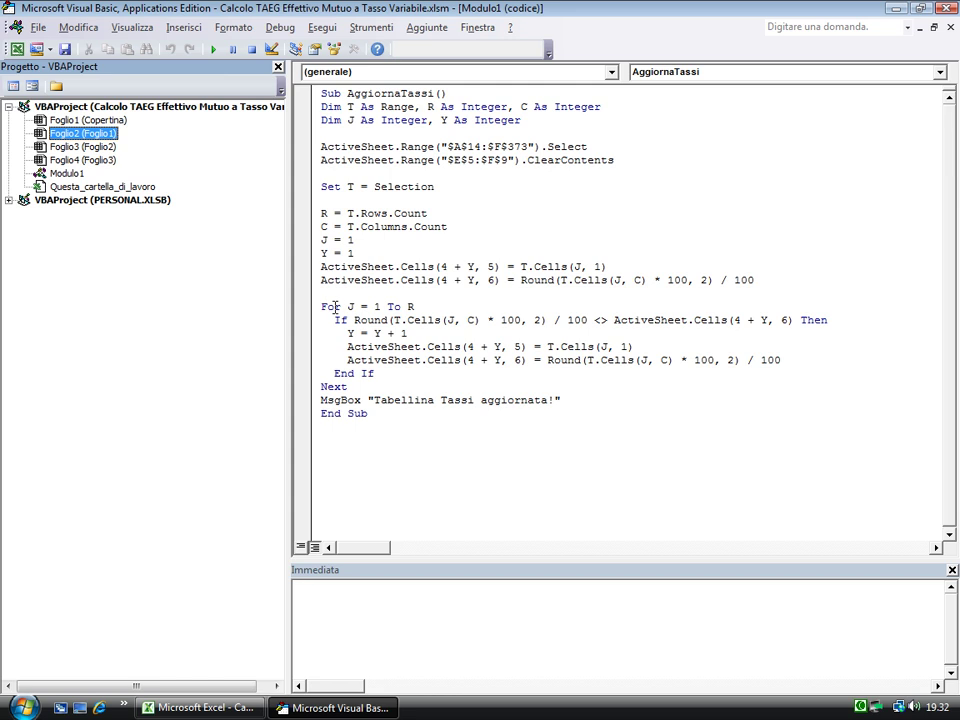
drag(327, 320, 828, 323)
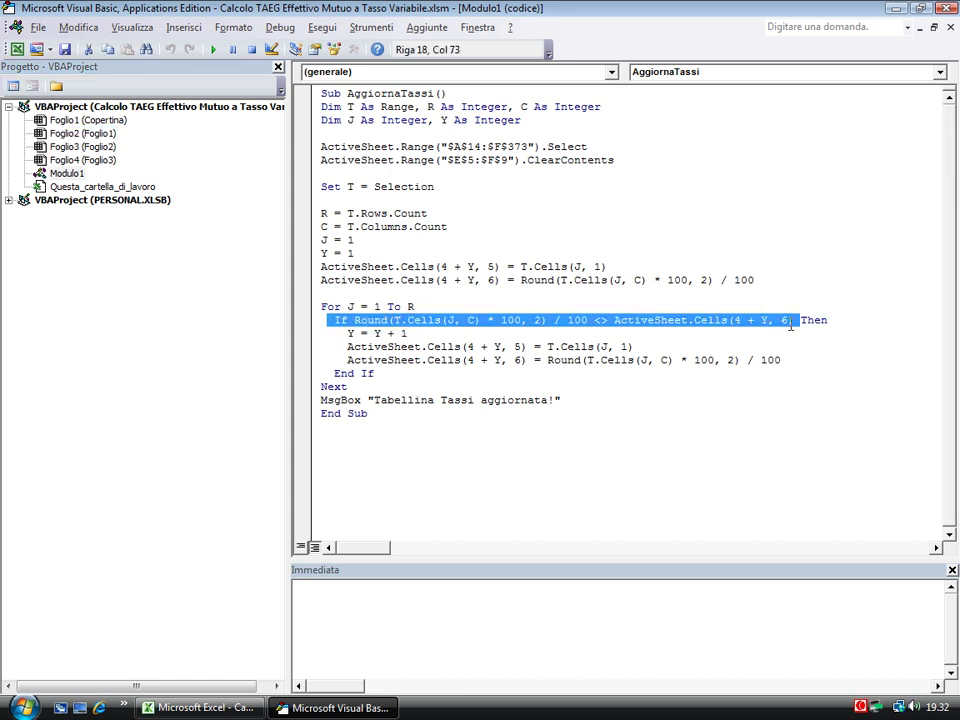
click(669, 292)
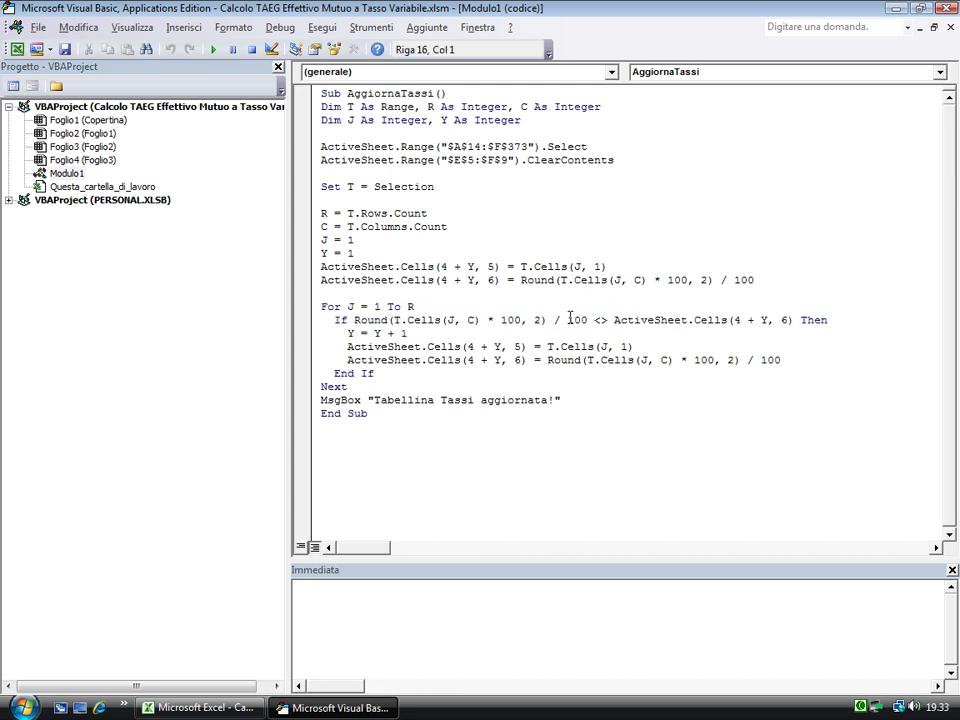
key(alt+F11)
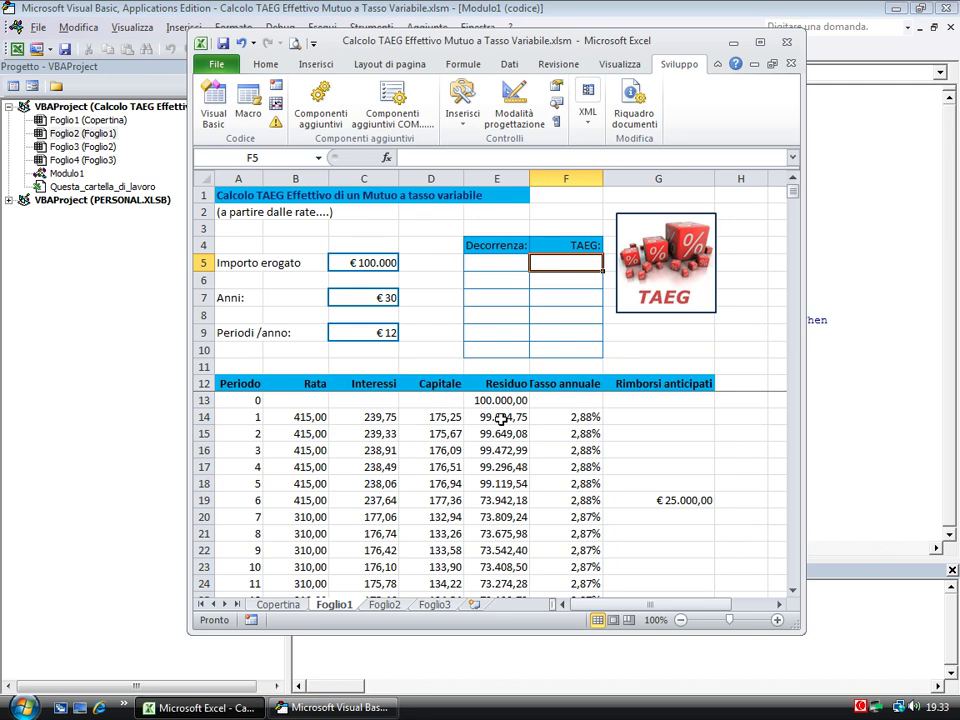
Step: Read the TASSO rate formulas in F14, F15 and F20, then go back to the AggiornaTassi code
click(577, 416)
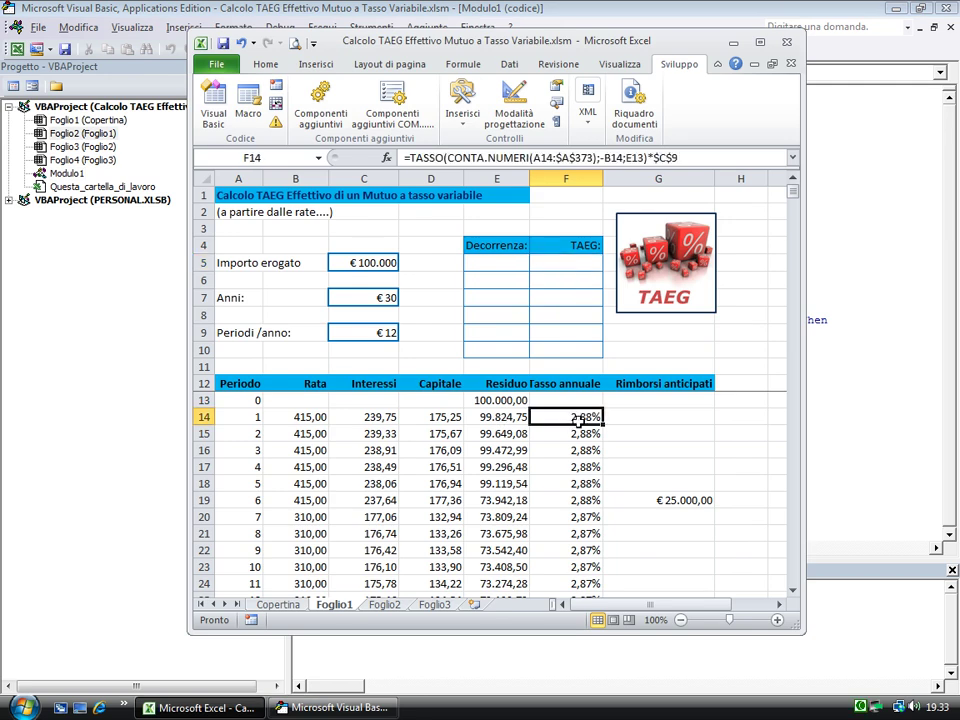
click(581, 433)
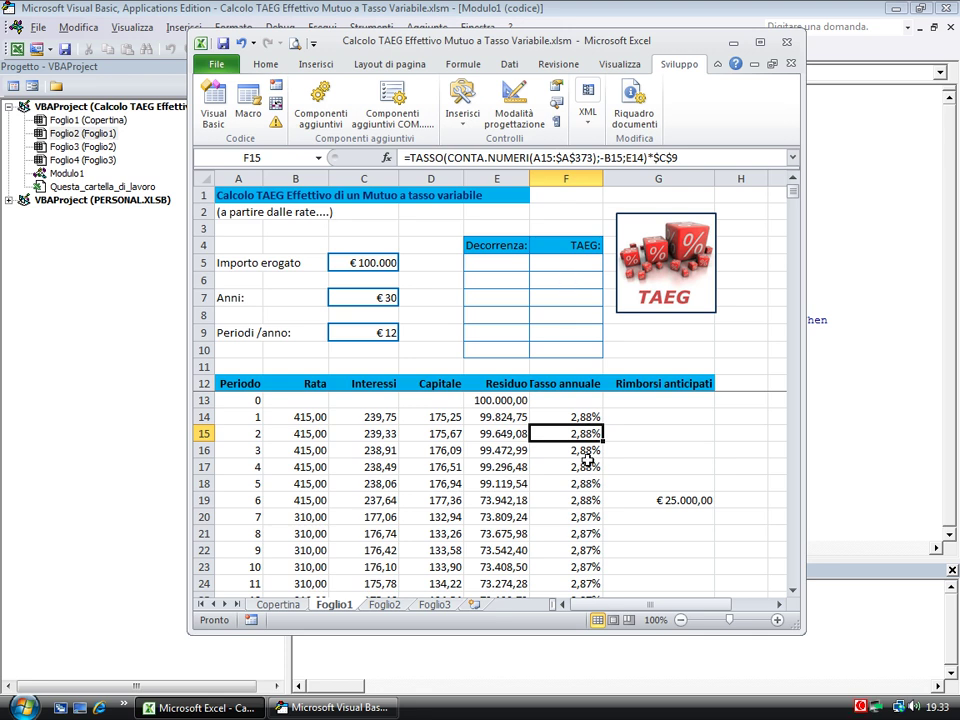
click(597, 516)
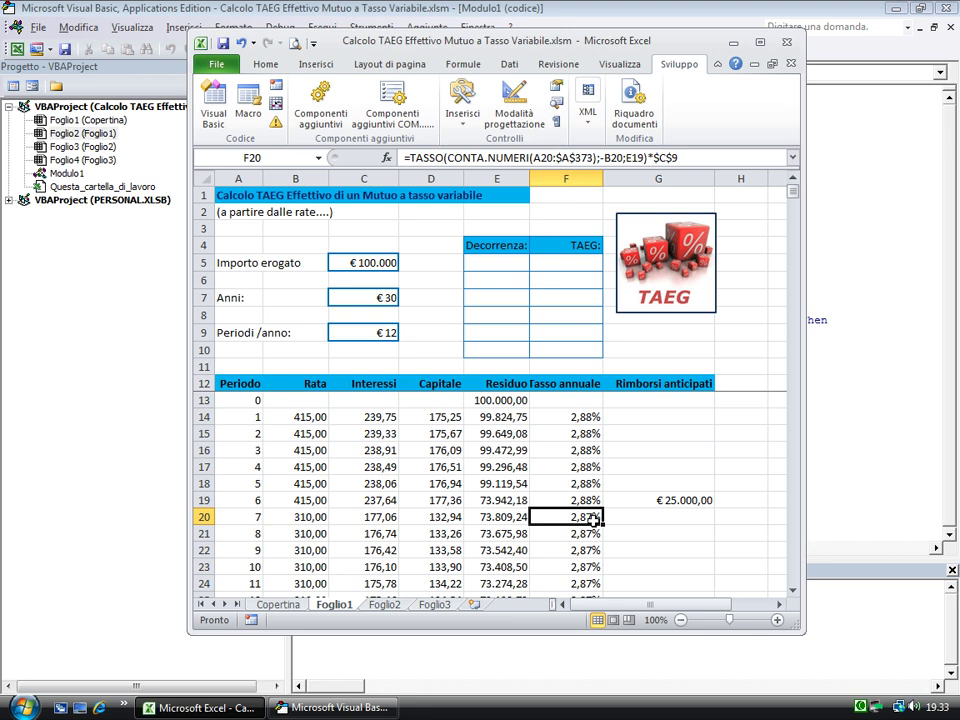
click(592, 418)
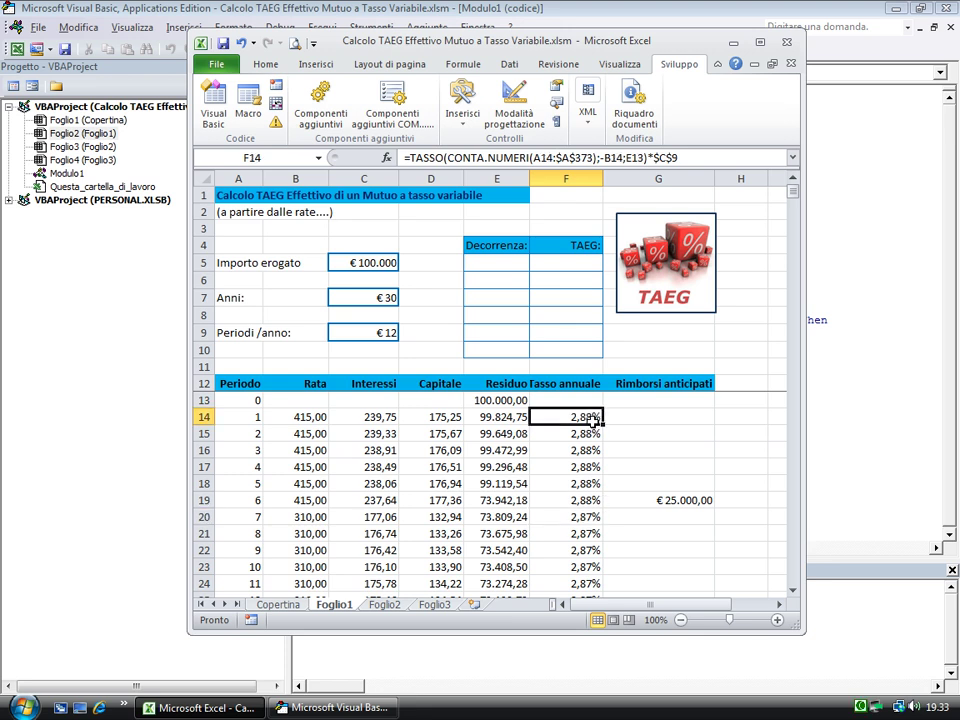
double_click(592, 418)
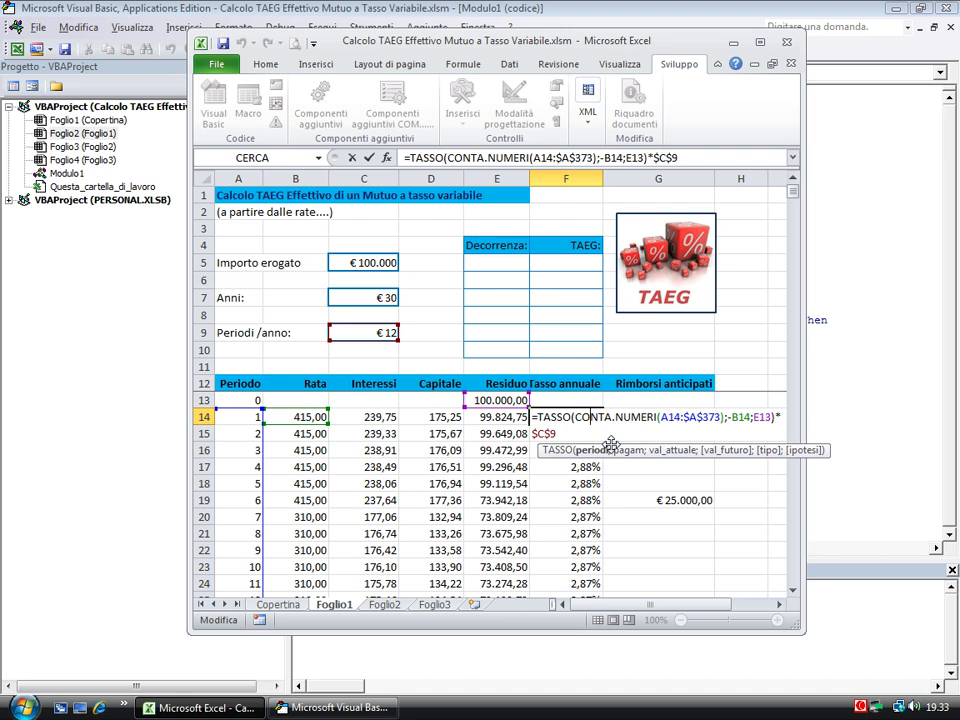
click(174, 350)
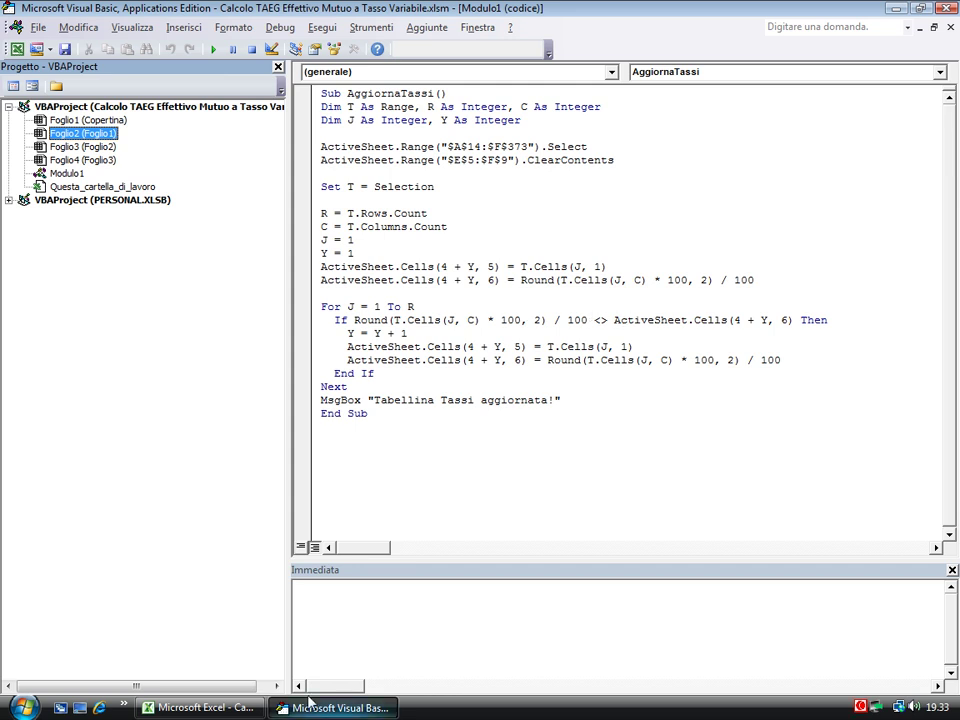
Step: Match the macro's Y = Y + 1 line against the first Decorrenza and TAEG cells E5 and F5
click(200, 707)
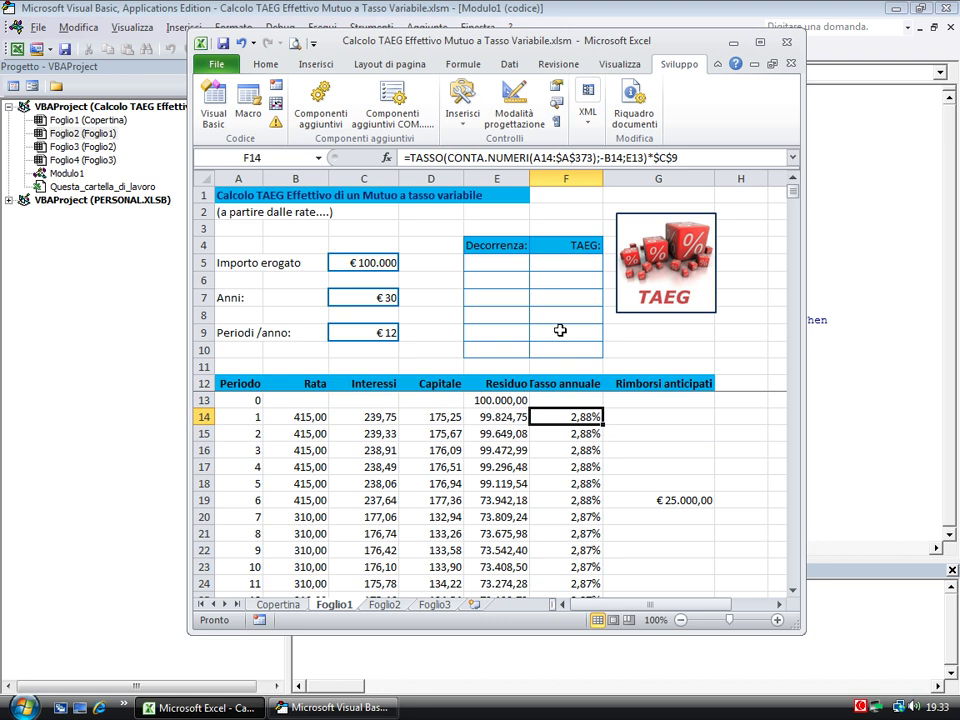
click(272, 709)
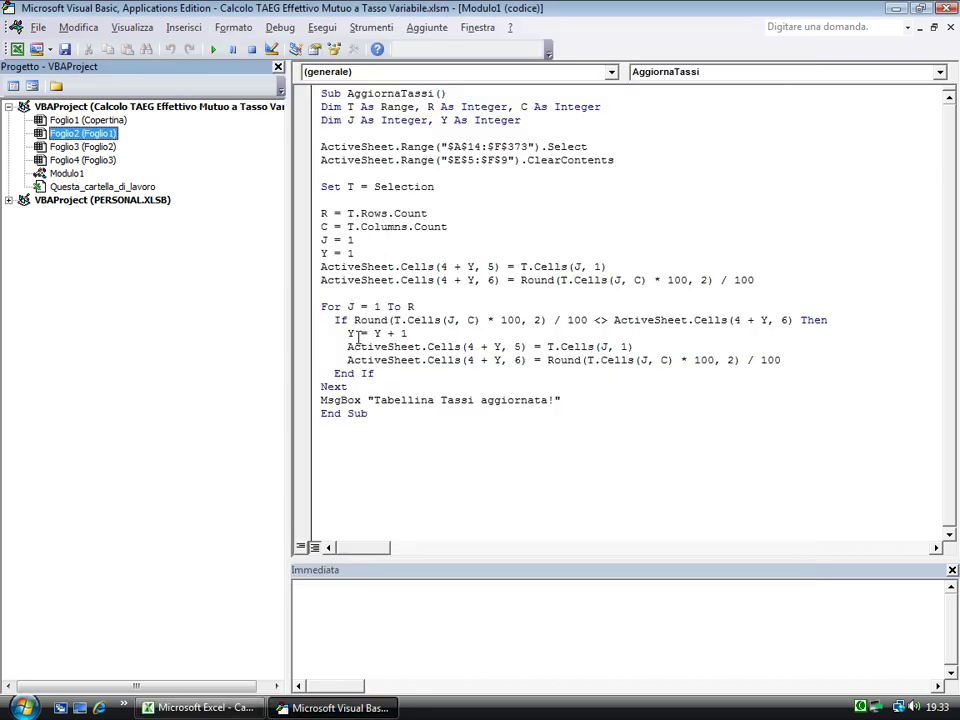
drag(347, 333, 425, 330)
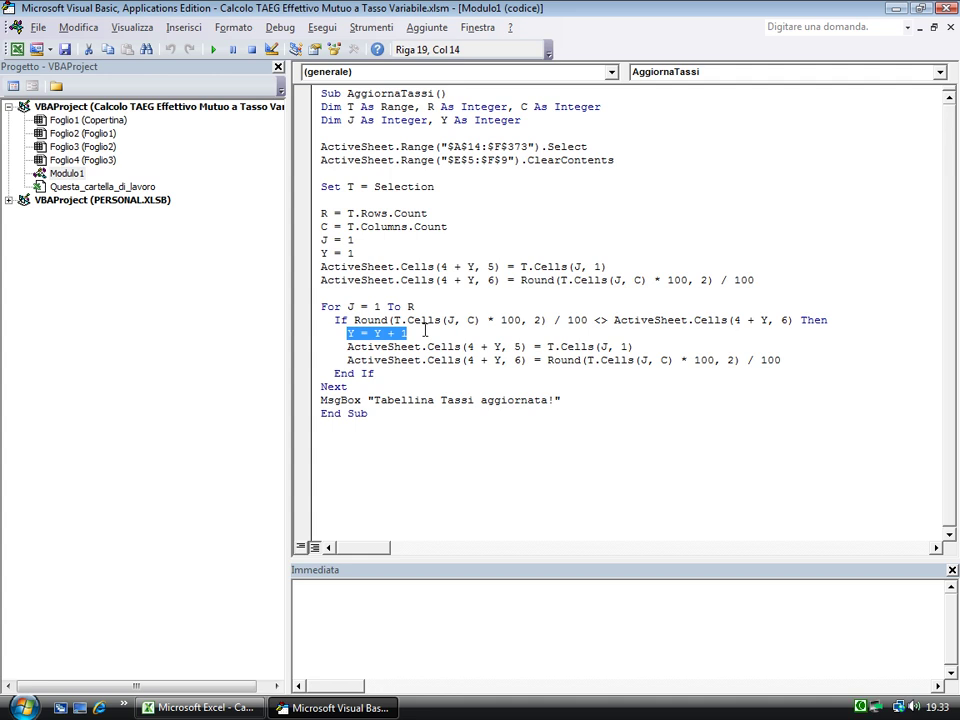
click(200, 708)
click(500, 262)
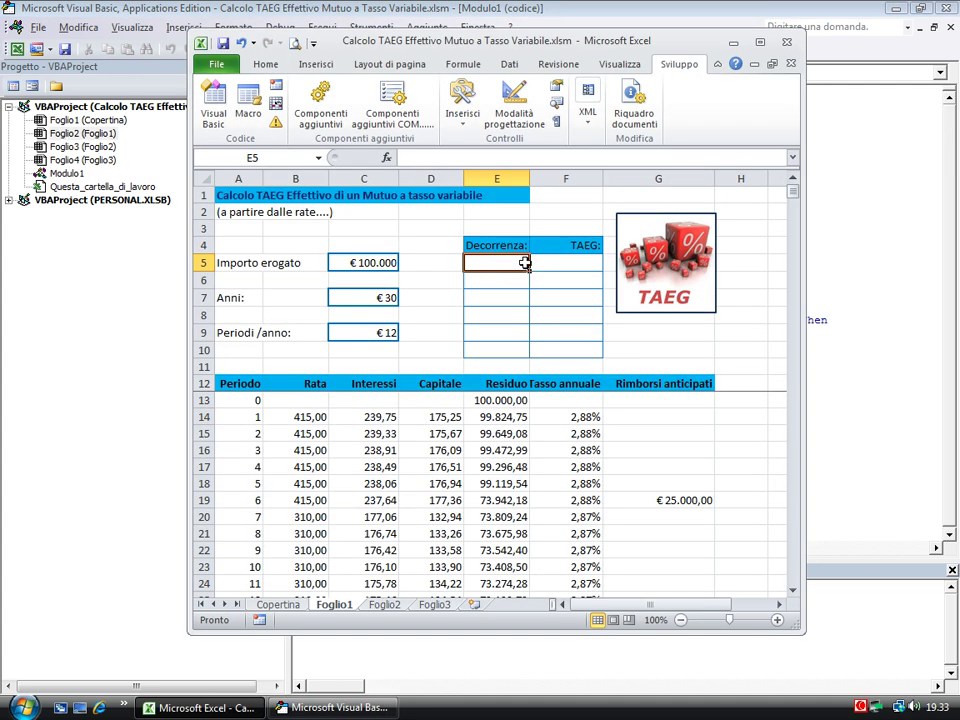
click(561, 262)
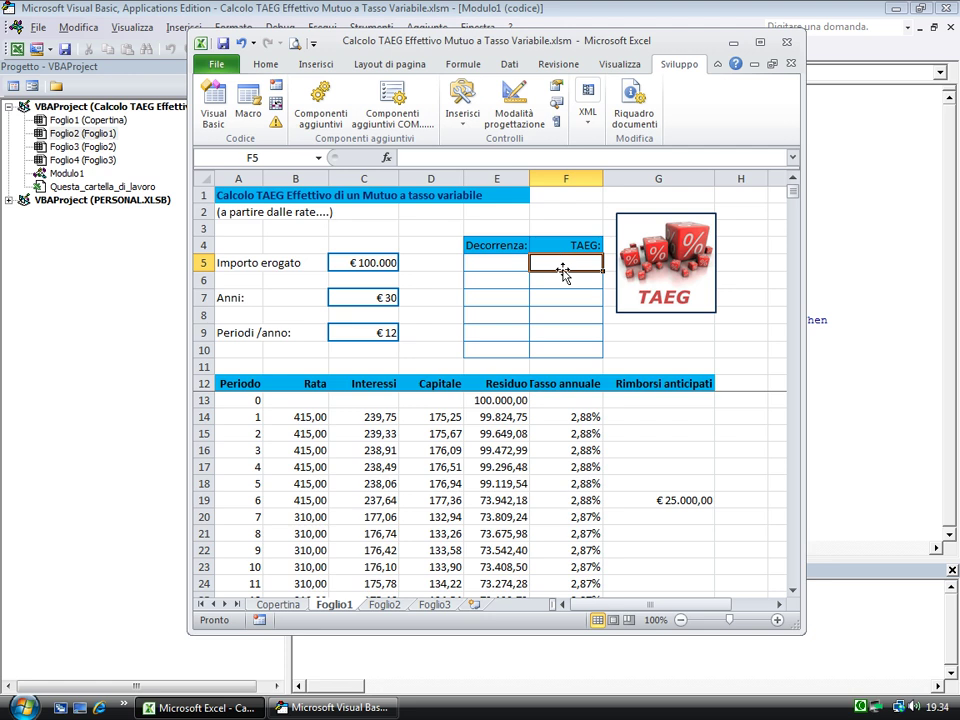
Step: Match the line writing the rounded TAEG value against Decorrenza cells E5 to E7
click(138, 561)
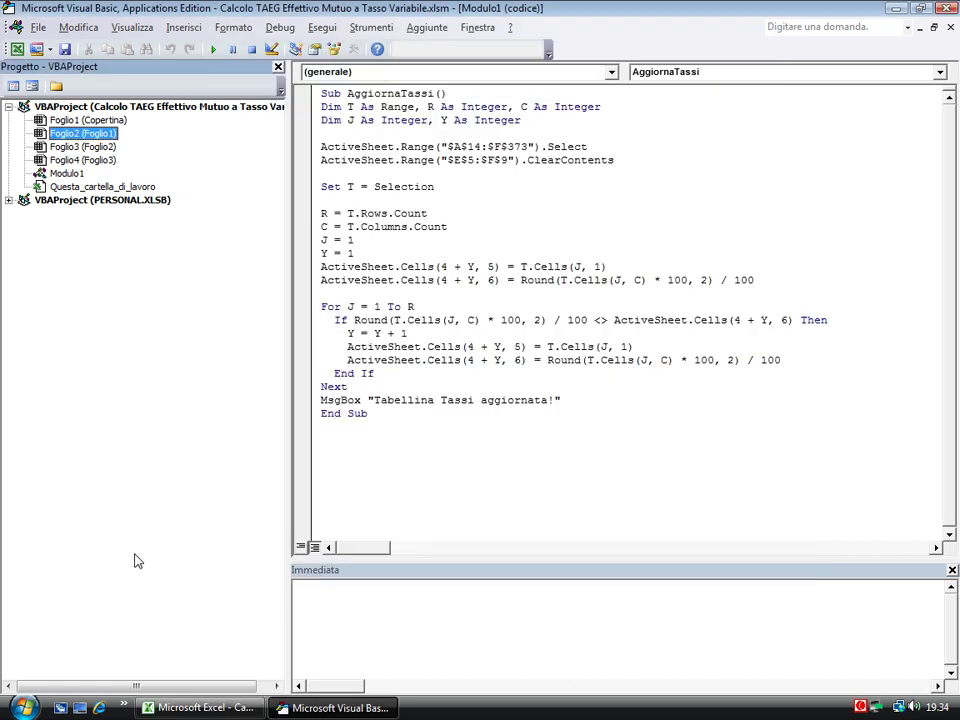
drag(345, 360, 786, 358)
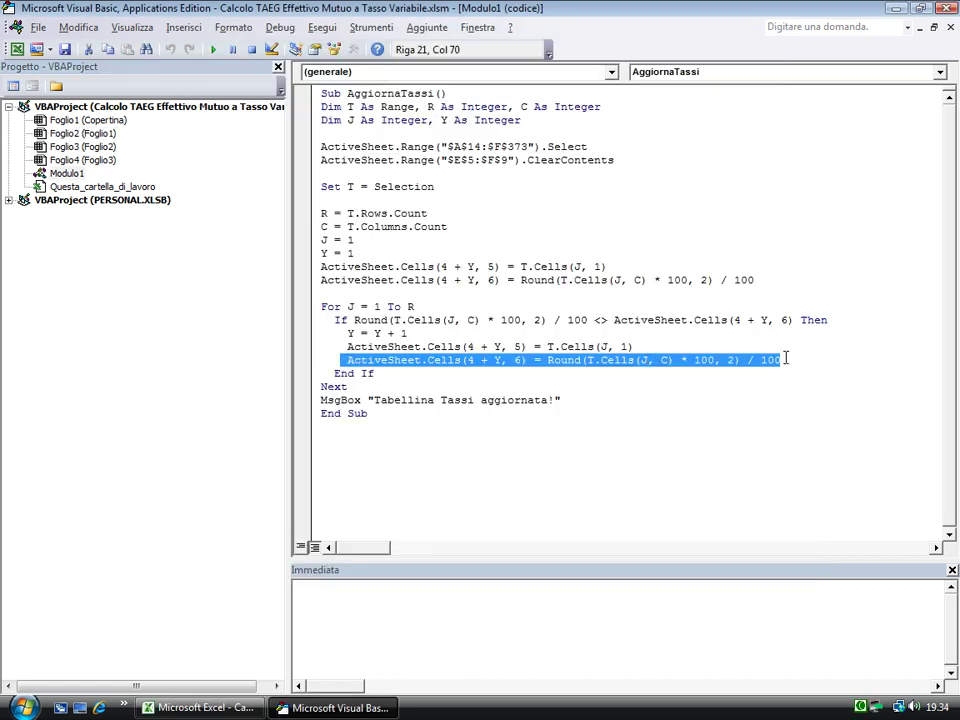
click(240, 707)
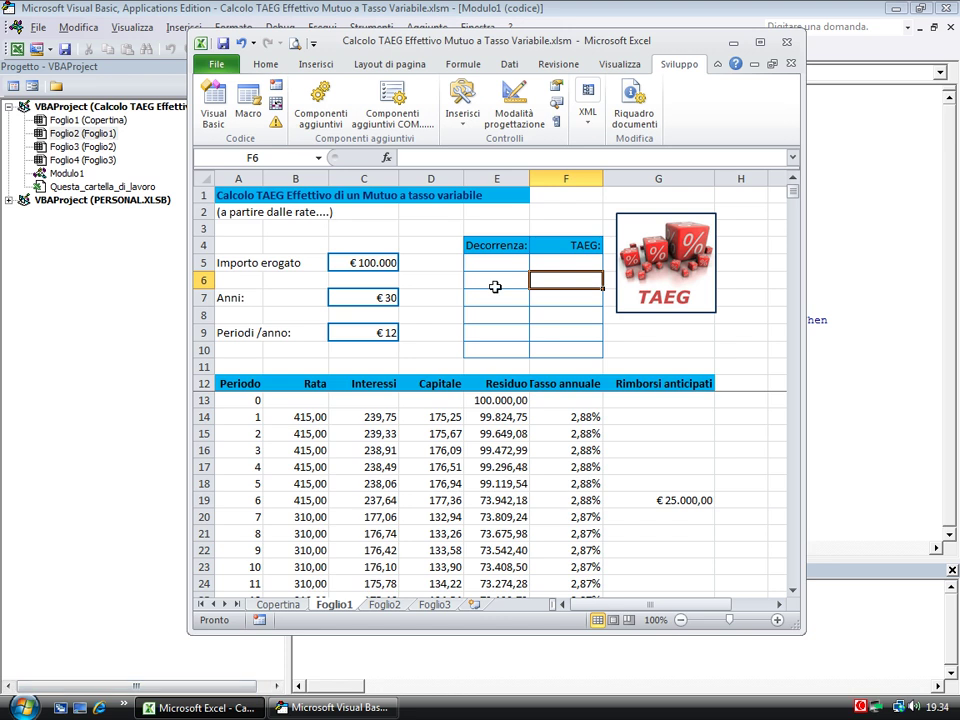
click(498, 265)
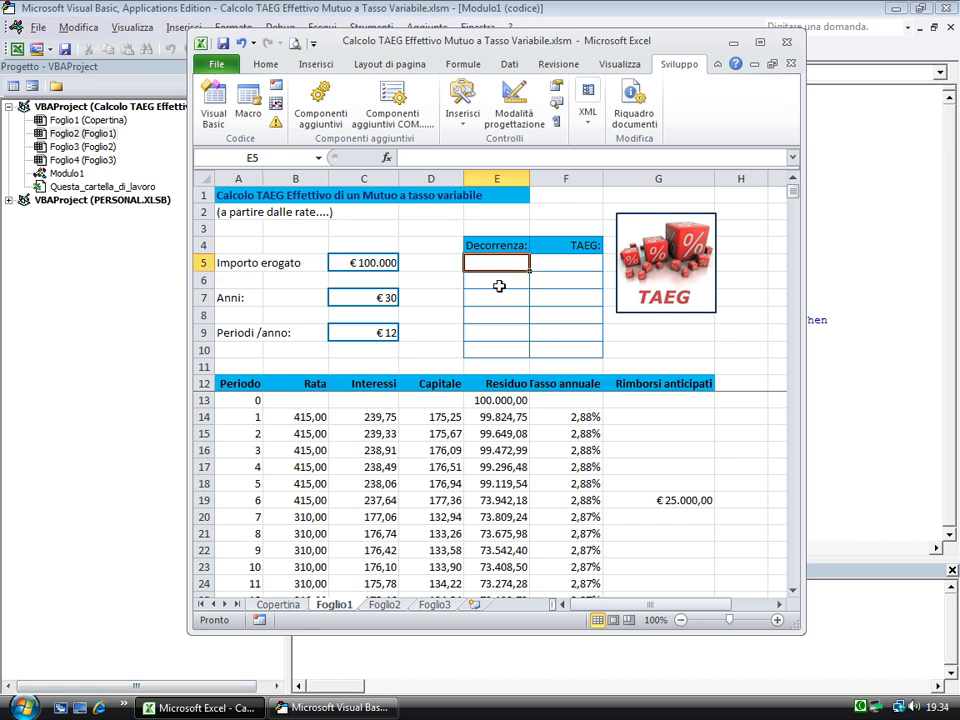
click(498, 287)
click(497, 298)
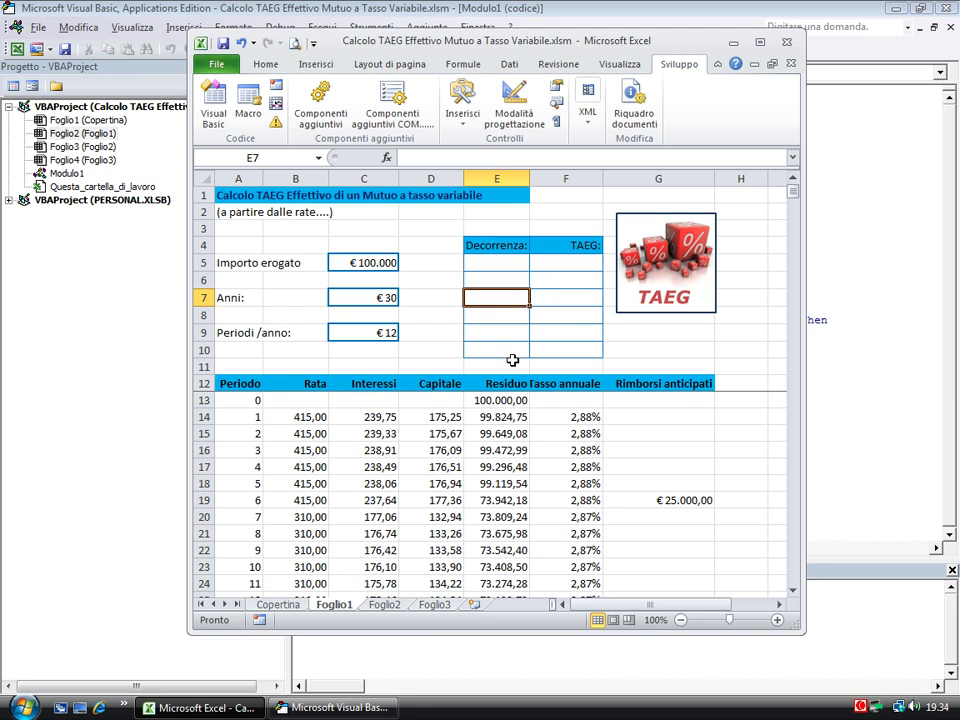
Step: Confirm the AggiornaTassi macro's Ctrl+T shortcut in its Macro Options without running it
click(247, 101)
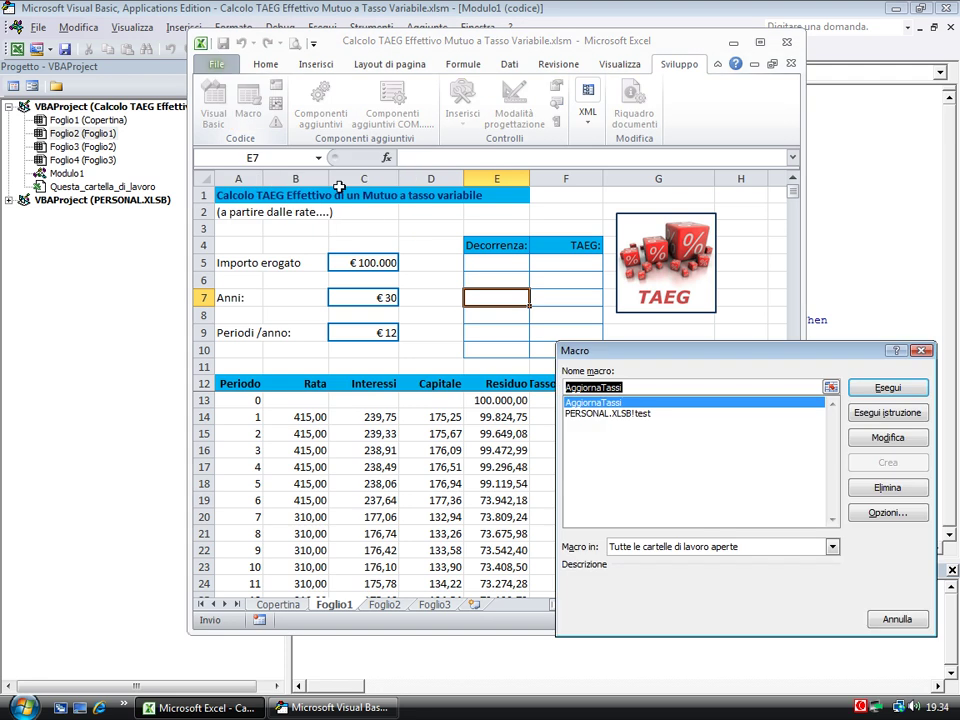
click(600, 404)
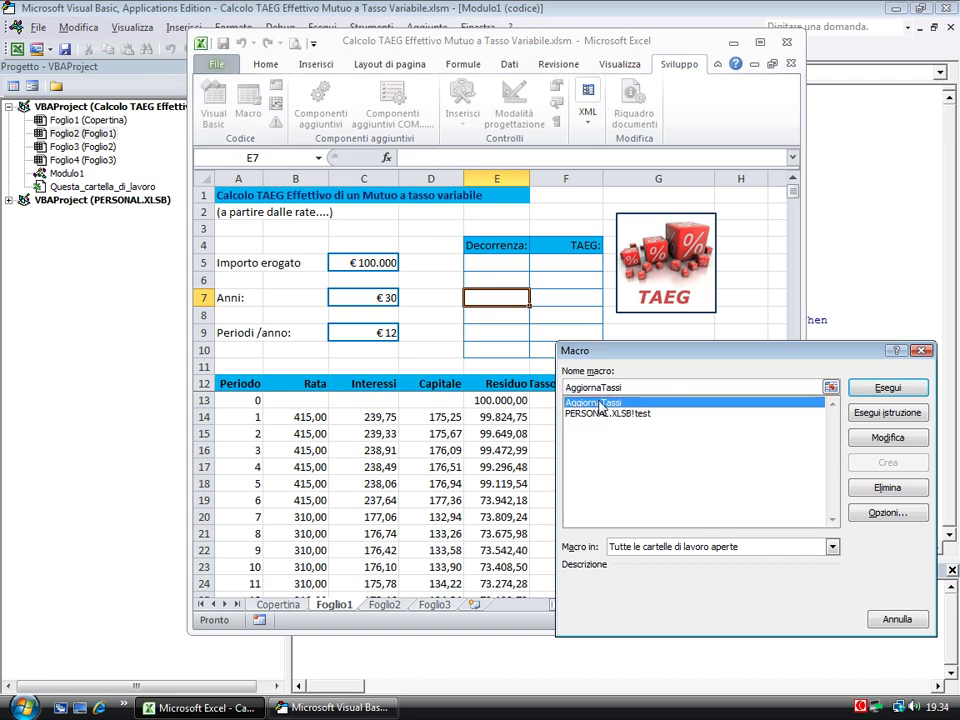
click(886, 515)
text(t)
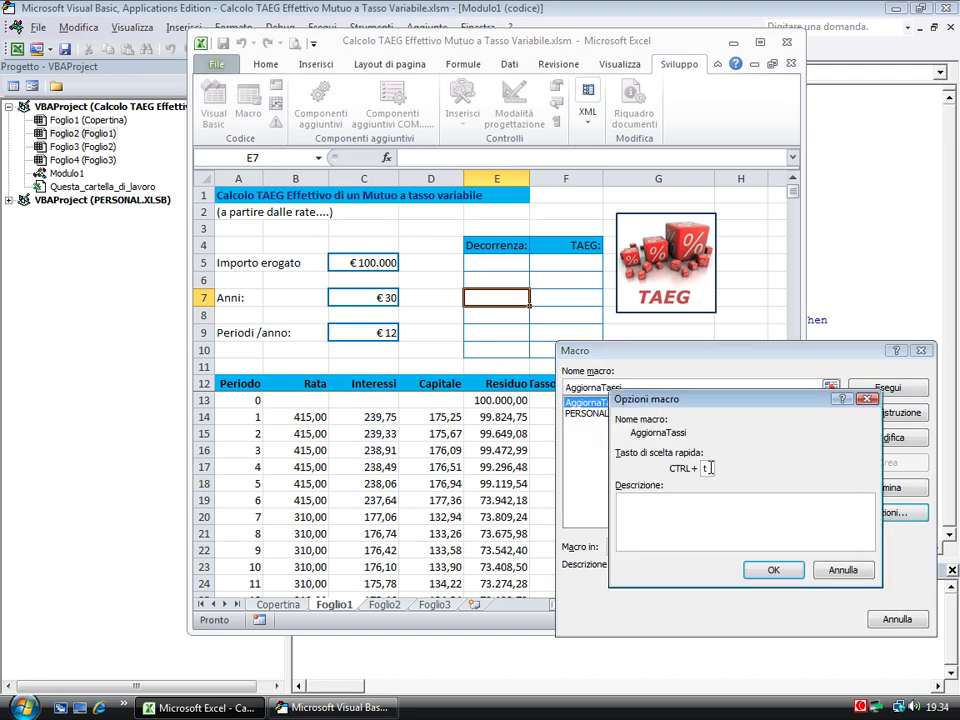
click(774, 570)
click(886, 388)
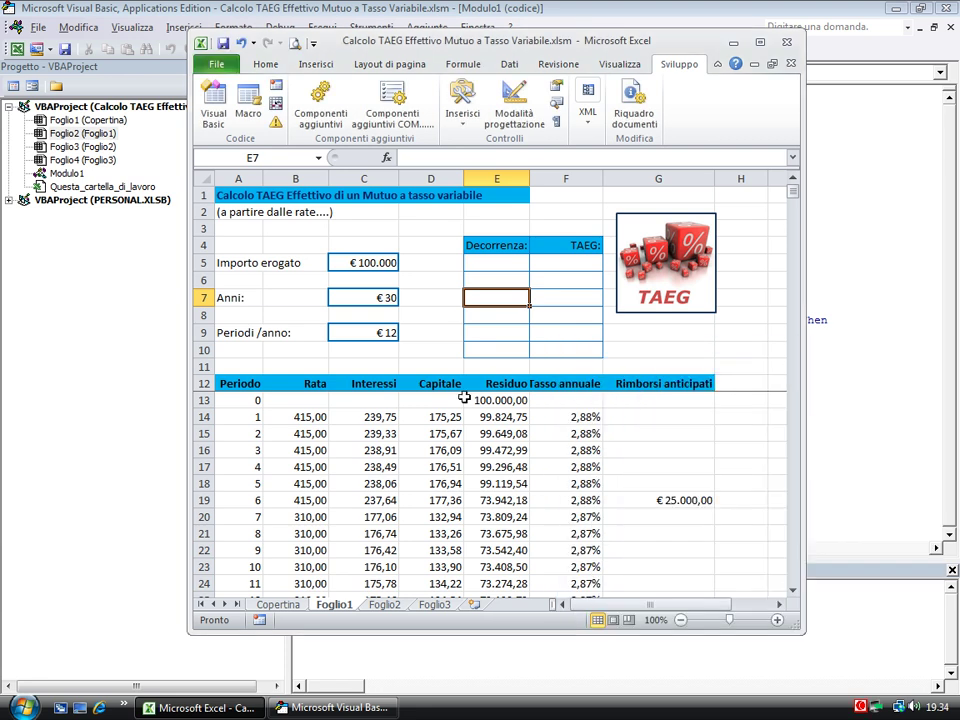
Step: Run AggiornaTassi with Ctrl+T and dismiss the 'Tabellina Tassi aggiornata!' message
click(427, 350)
click(647, 455)
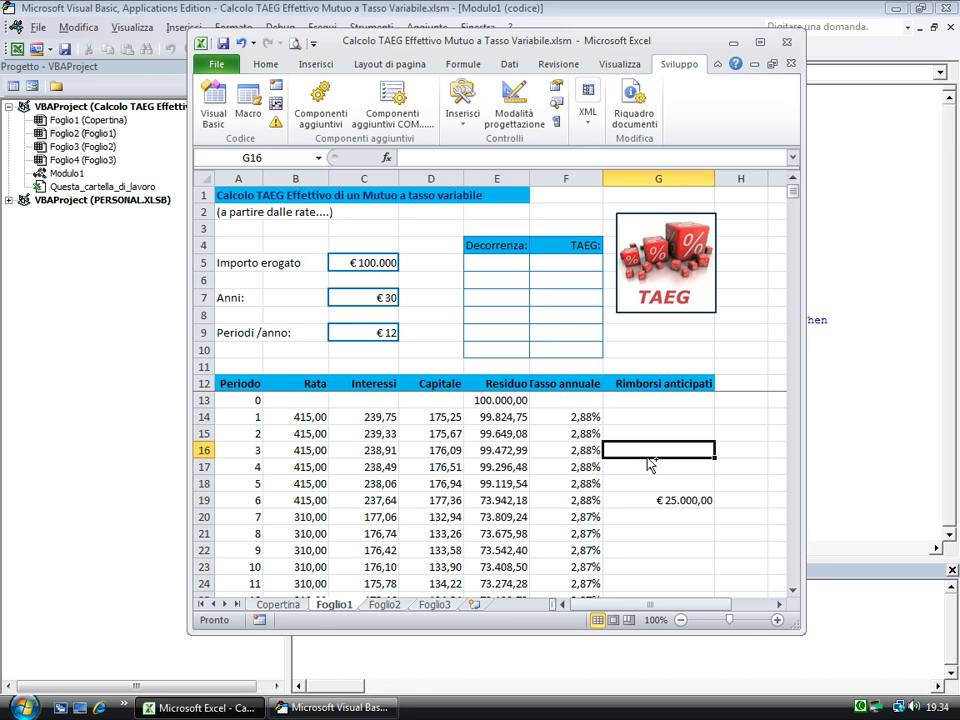
key(ctrl+t)
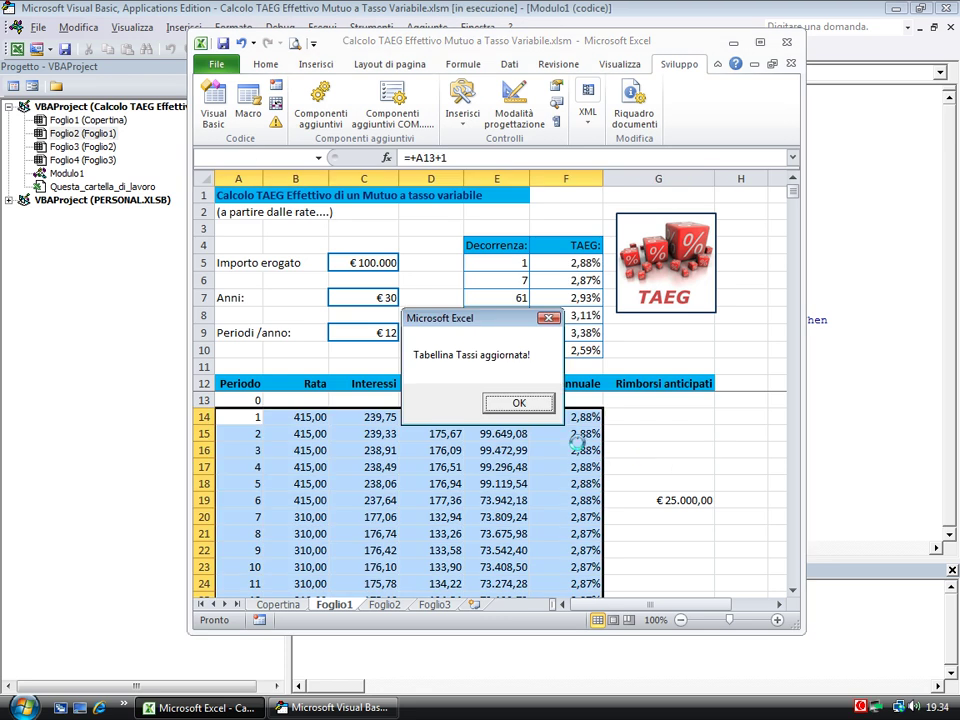
click(537, 409)
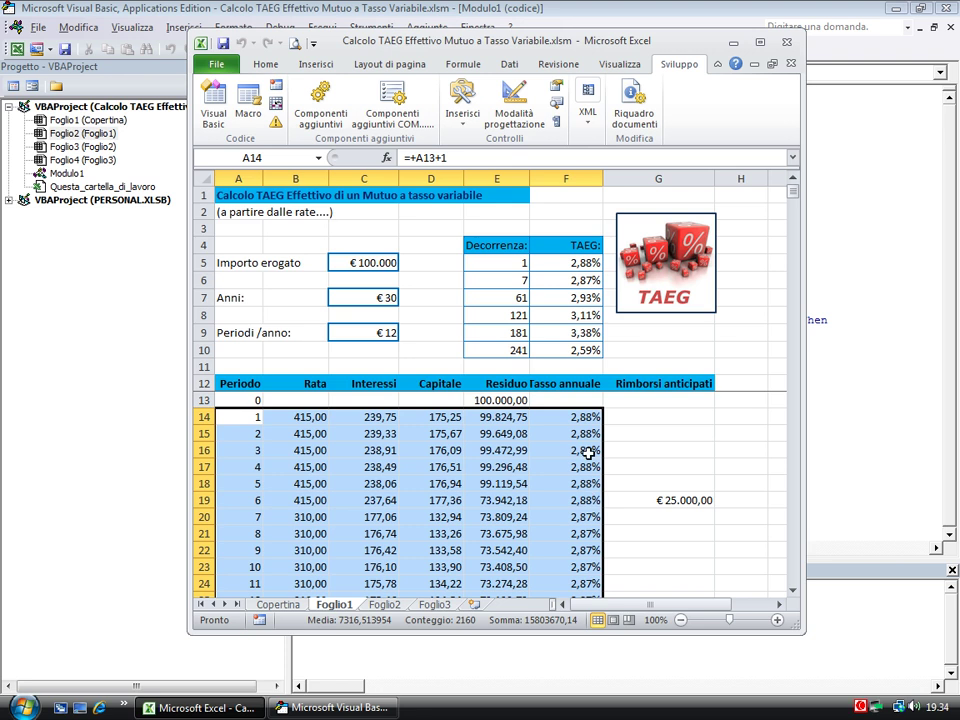
Step: Check the filled table: Decorrenza in E5 and TAEG values F5–F9, including 3,11% and 3,38%
click(571, 258)
click(506, 261)
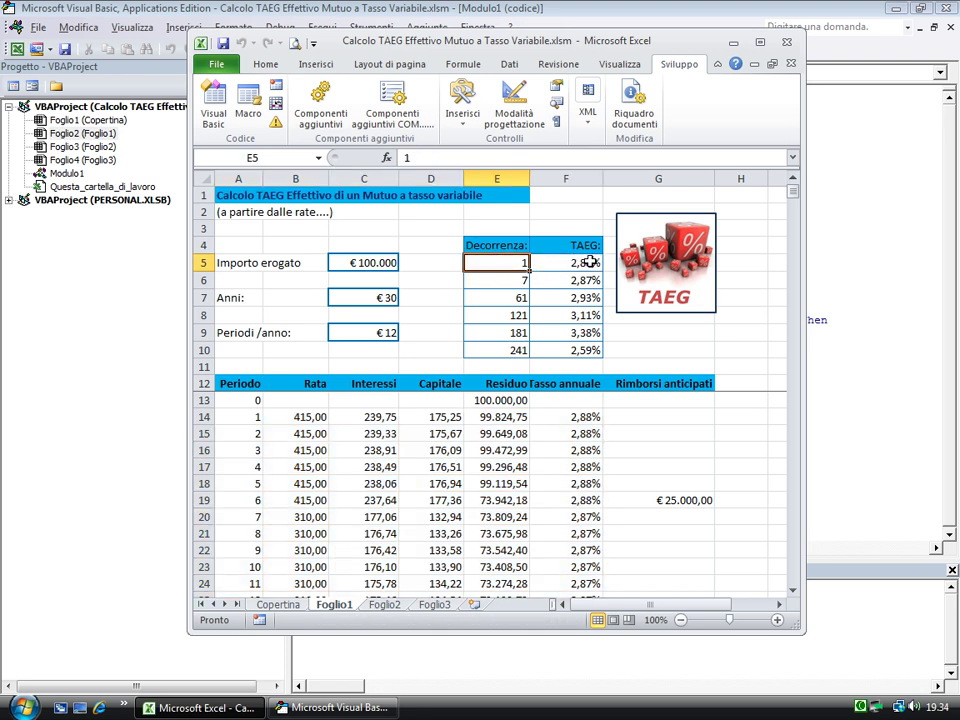
click(585, 265)
click(578, 280)
click(580, 297)
click(580, 315)
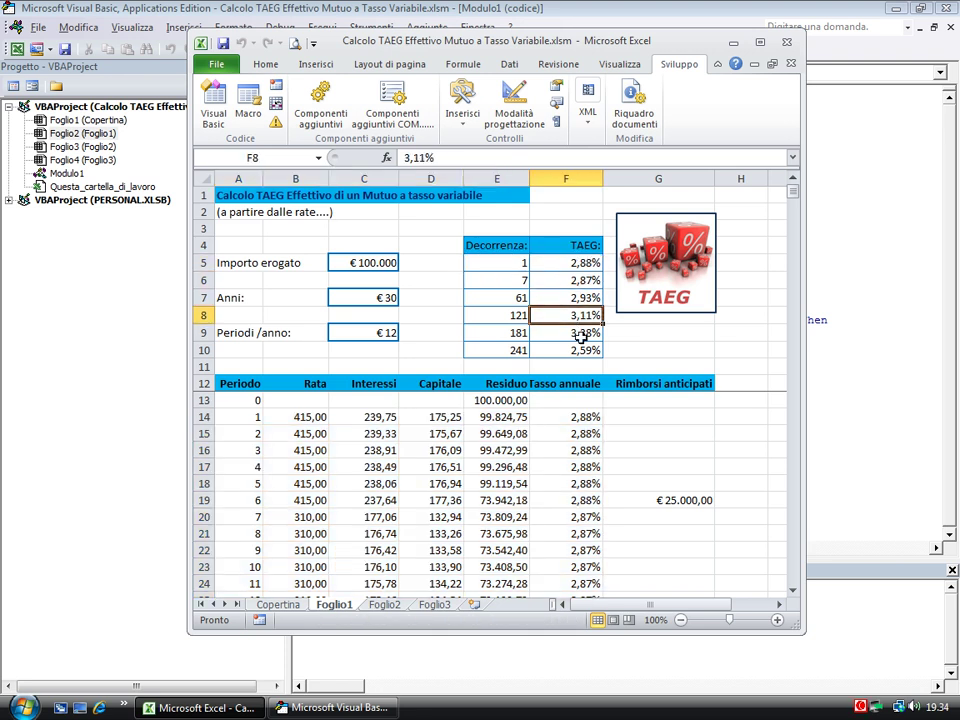
click(580, 332)
click(580, 280)
click(568, 332)
click(658, 533)
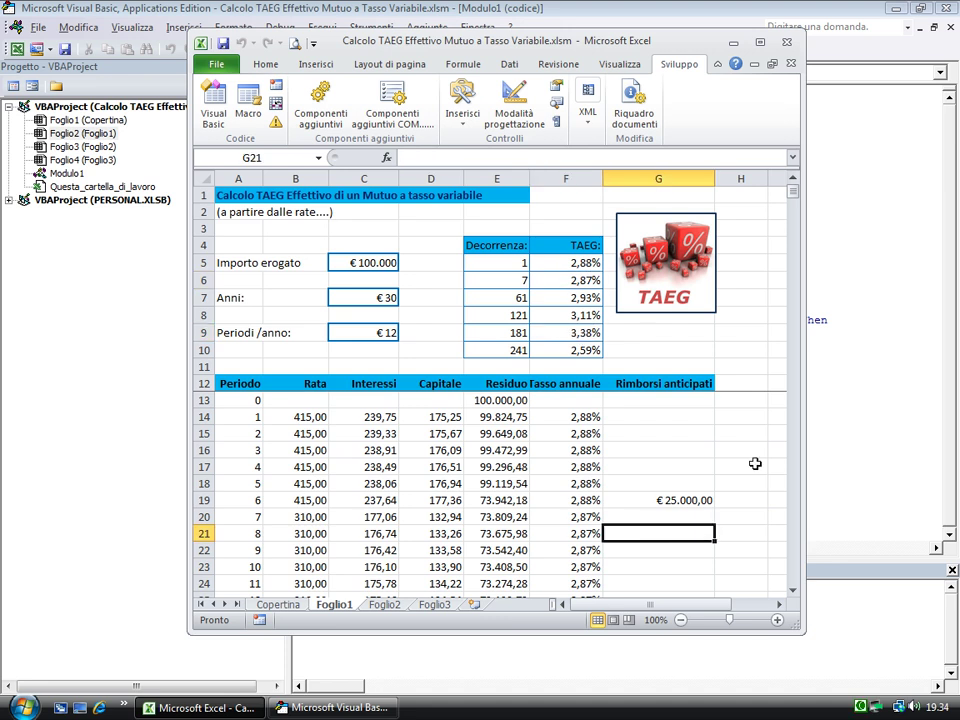
click(733, 447)
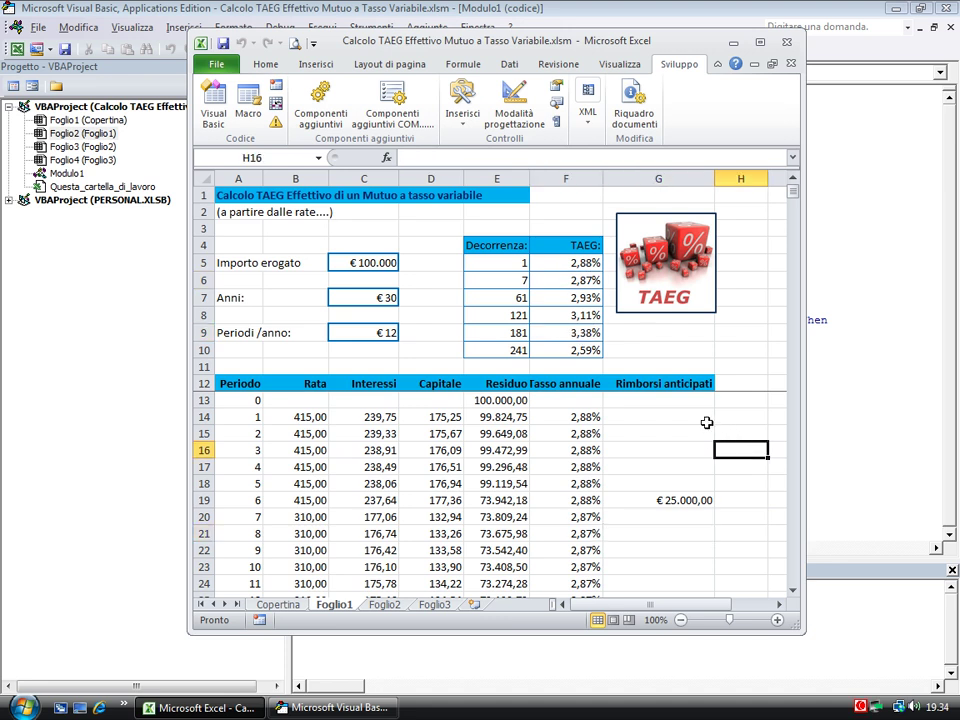